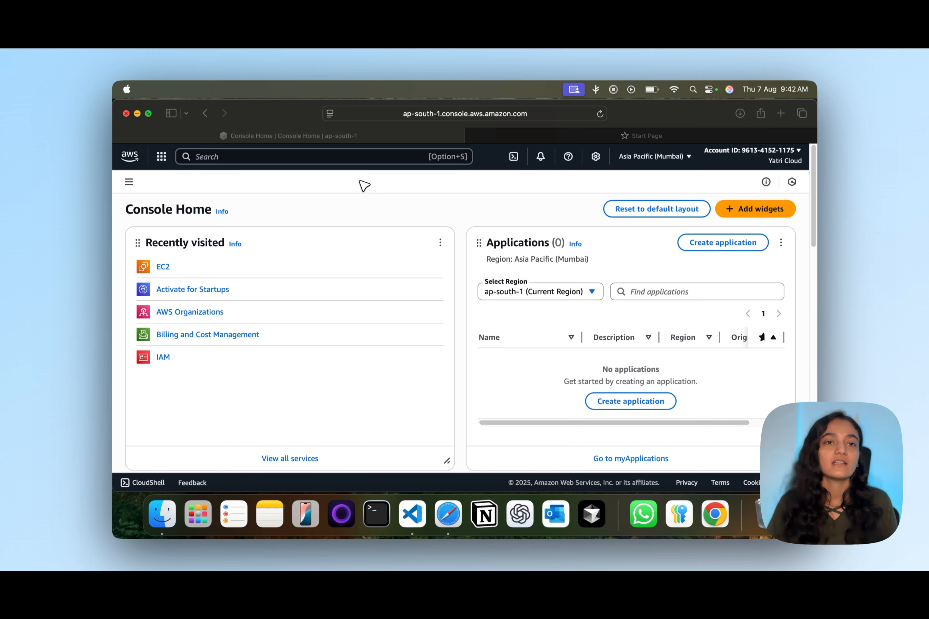
# Search the AWS services for ec2 and open the EC2 service.
pyautogui.click(335, 162)
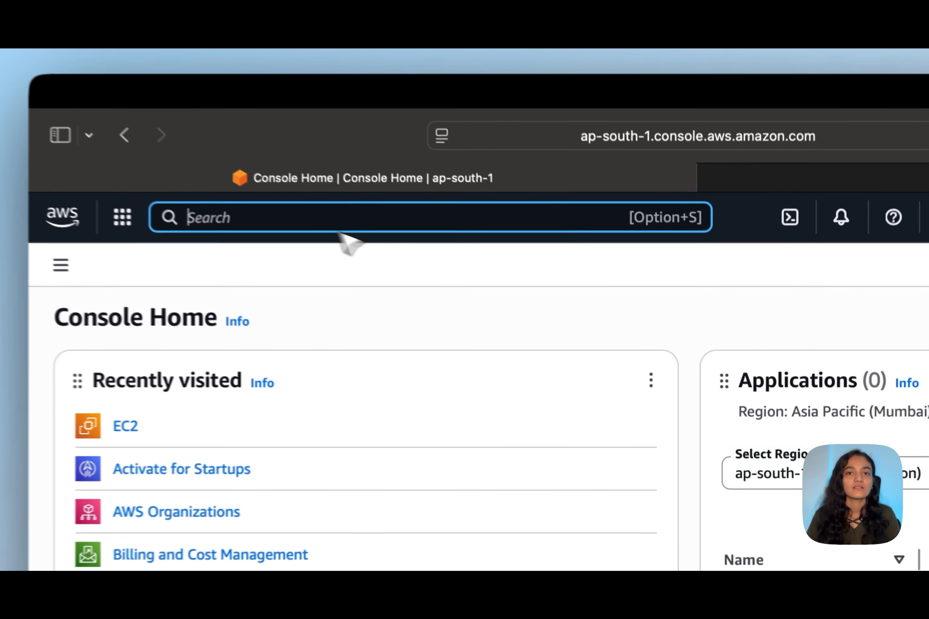
pyautogui.click(466, 262)
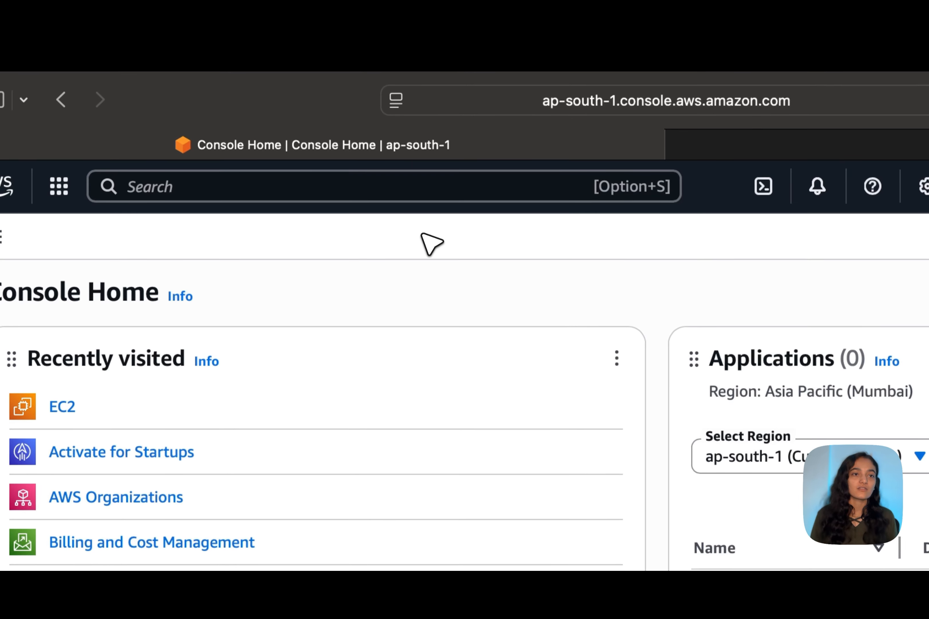
pyautogui.click(357, 197)
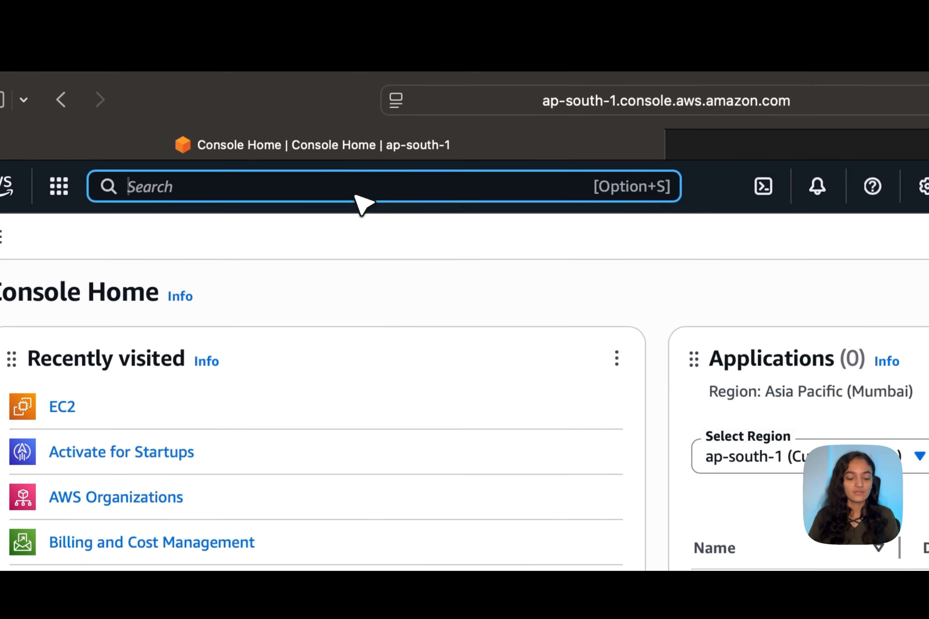
pyautogui.write('ec2')
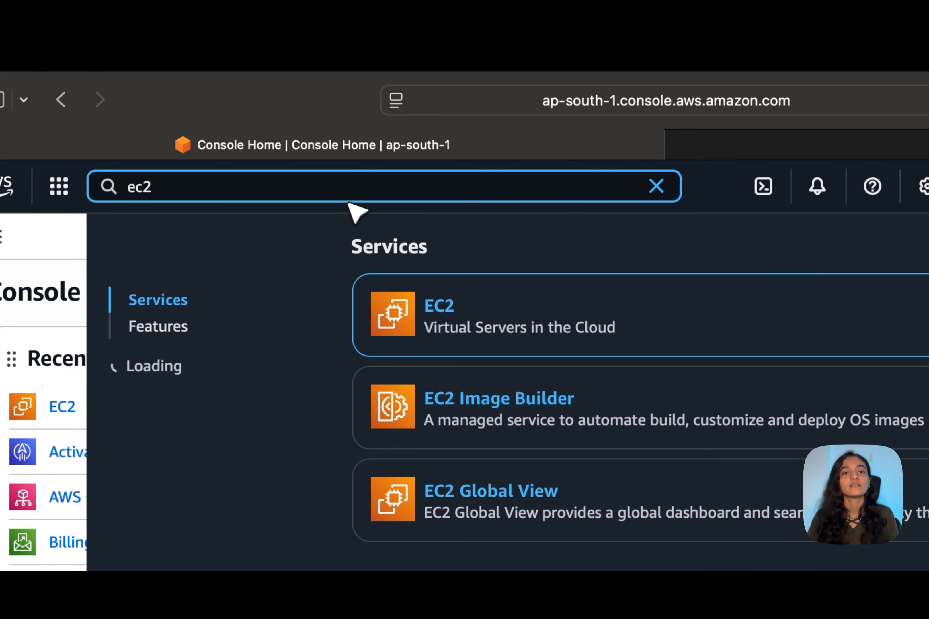
pyautogui.click(454, 306)
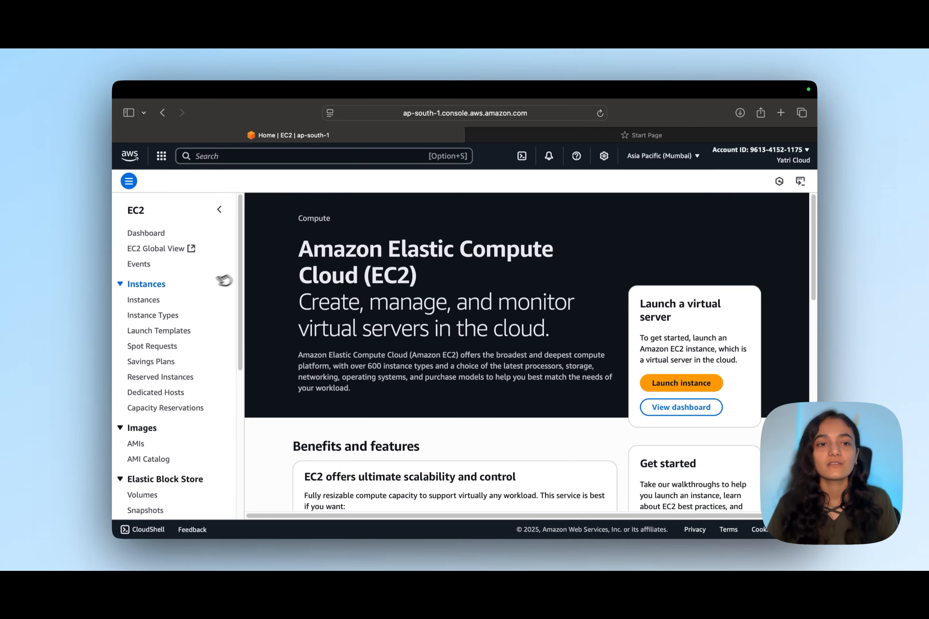
# Start launching a new instance from the EC2 instances list and name it yatricloud-vm.
pyautogui.click(154, 299)
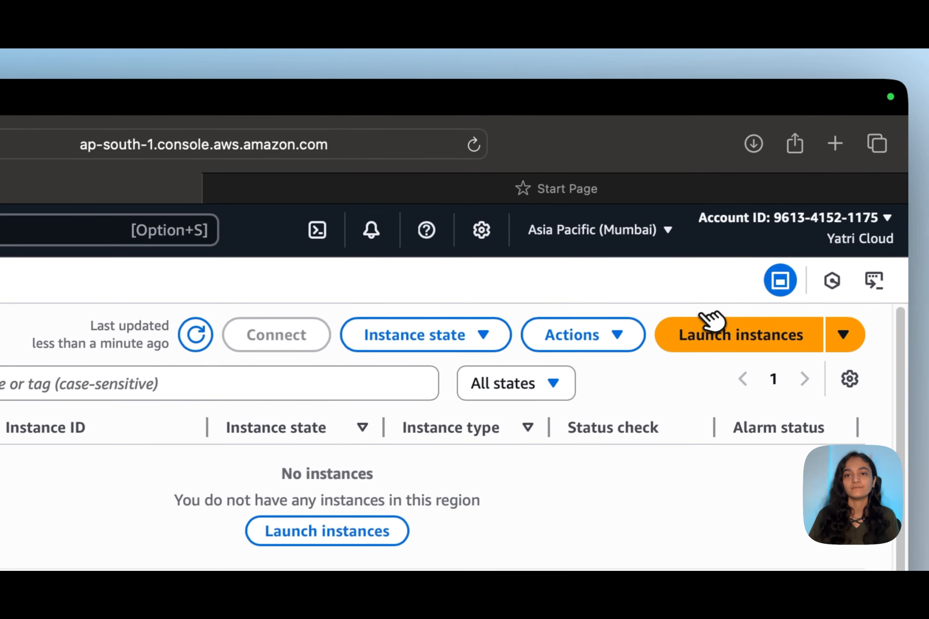
pyautogui.click(723, 334)
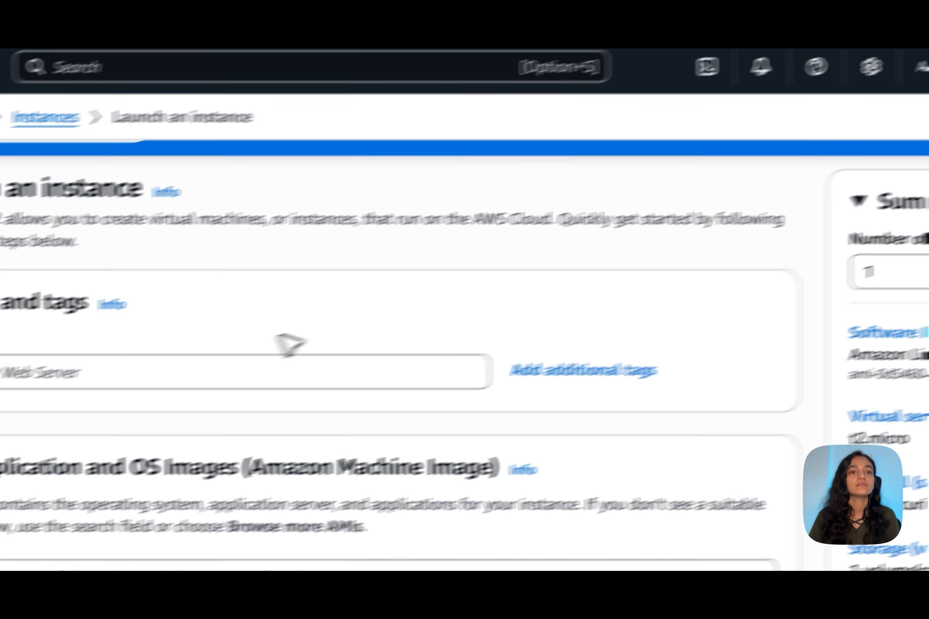
pyautogui.click(18, 409)
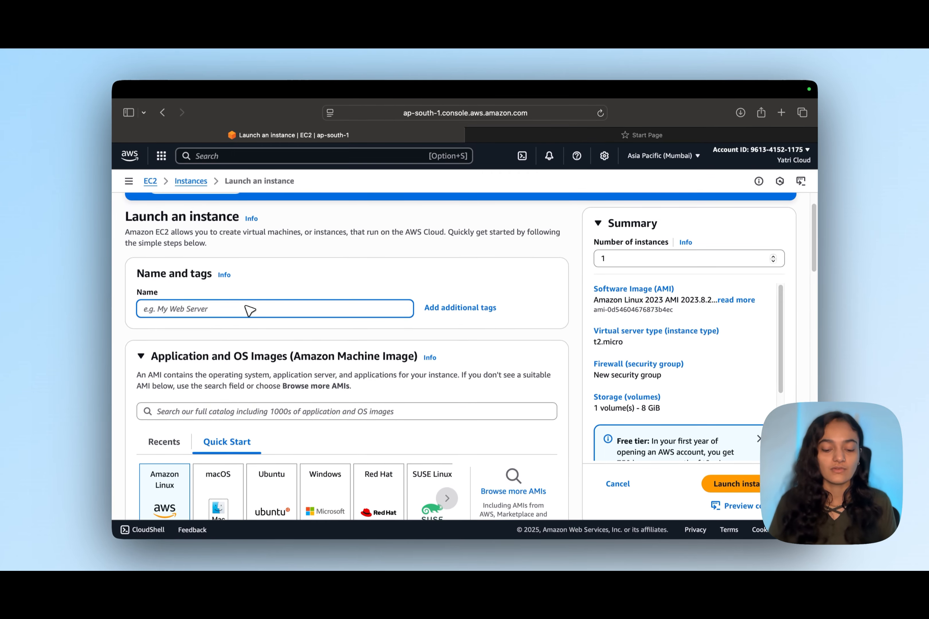
pyautogui.write('ya')
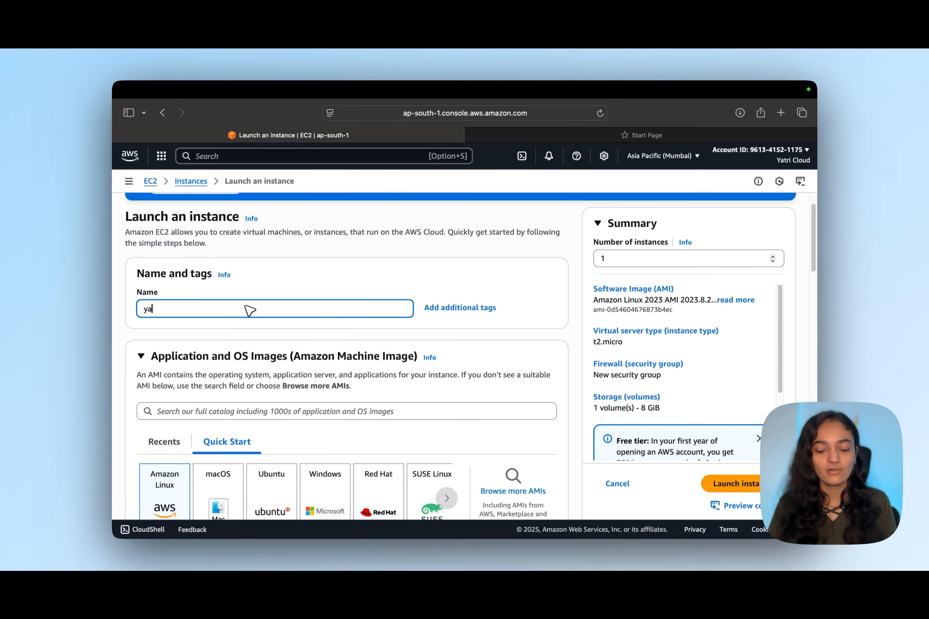
pyautogui.write('triclou')
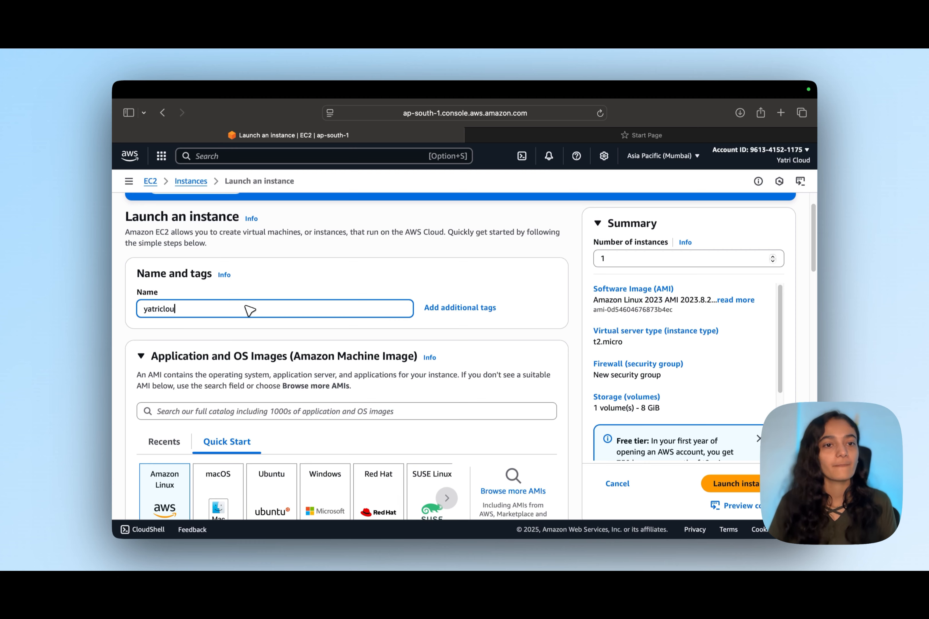
pyautogui.write('d-vm')
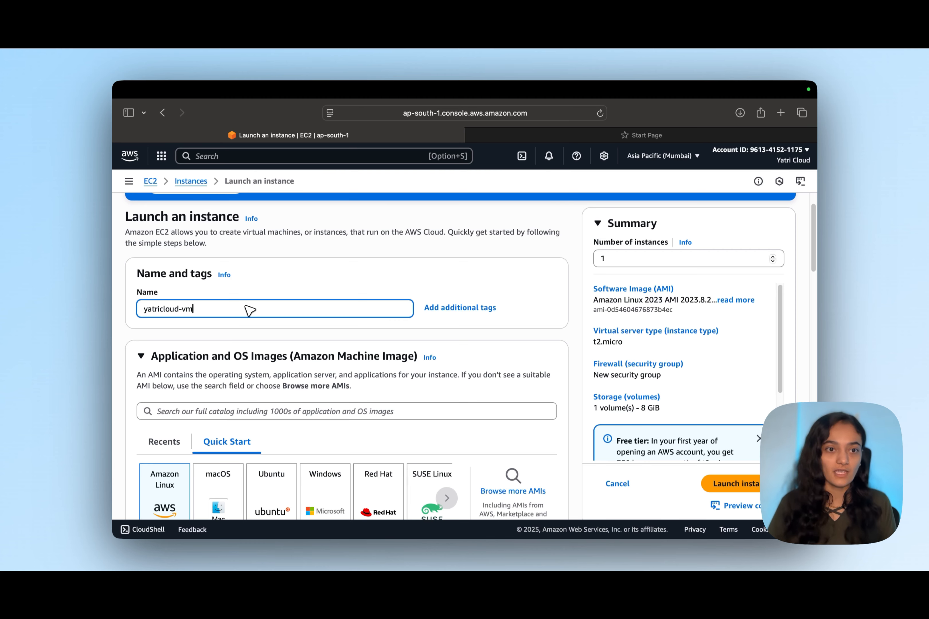
# Choose Ubuntu as the quick-start operating system image for the instance.
pyautogui.scroll(-2, 260, 313)
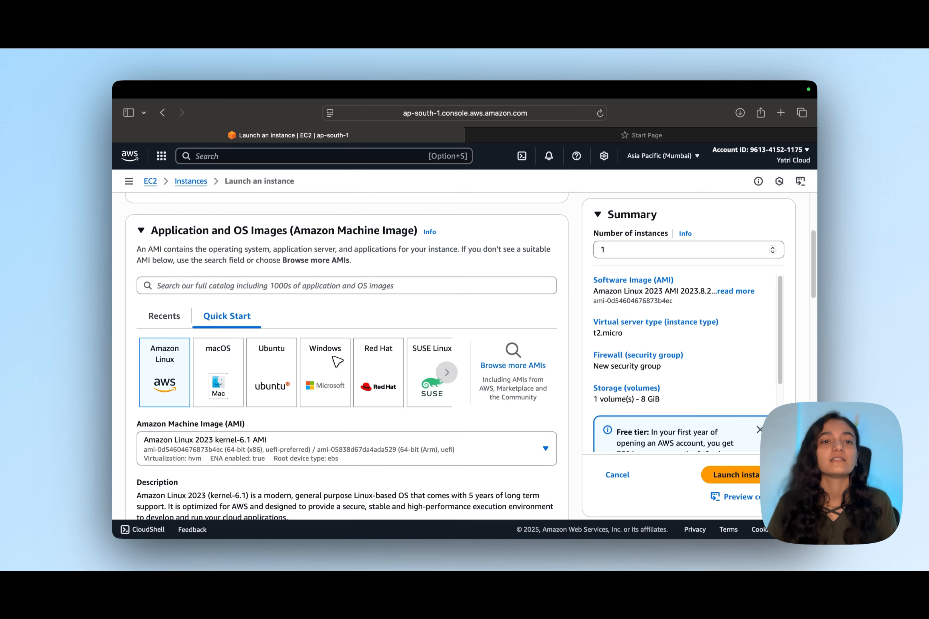
pyautogui.scroll(-3, 336, 356)
pyautogui.scroll(2, 337, 355)
pyautogui.scroll(-1, 336, 356)
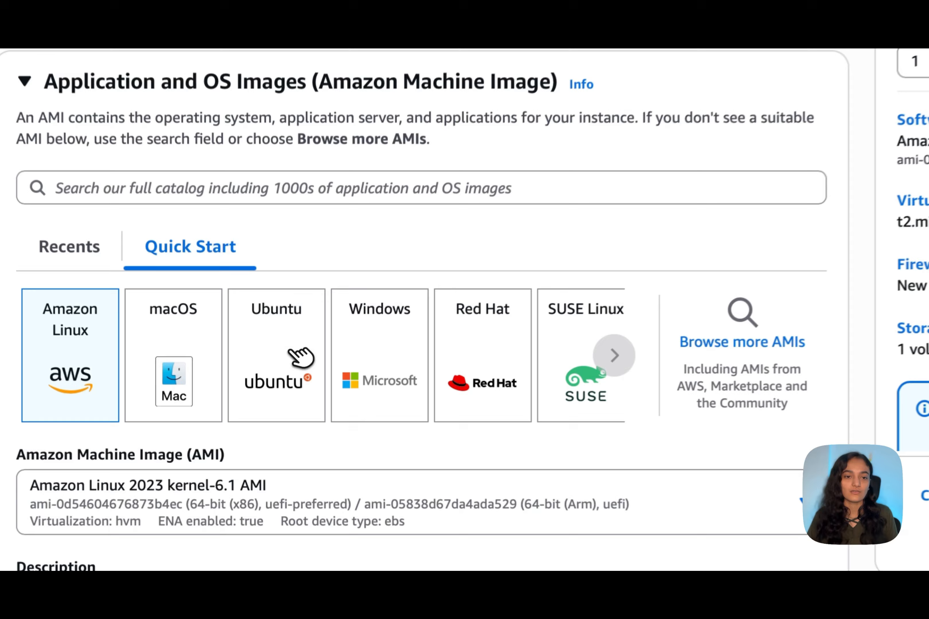
pyautogui.click(284, 403)
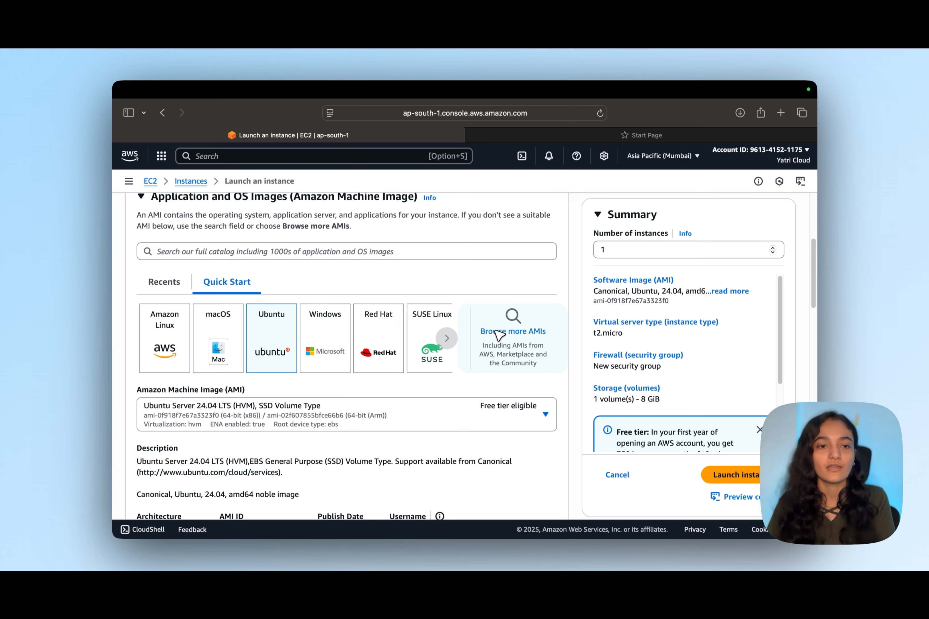
# Review the instance name, the Ubuntu image details, the instance type and the key pair section of the launch form.
pyautogui.scroll(-2, 408, 380)
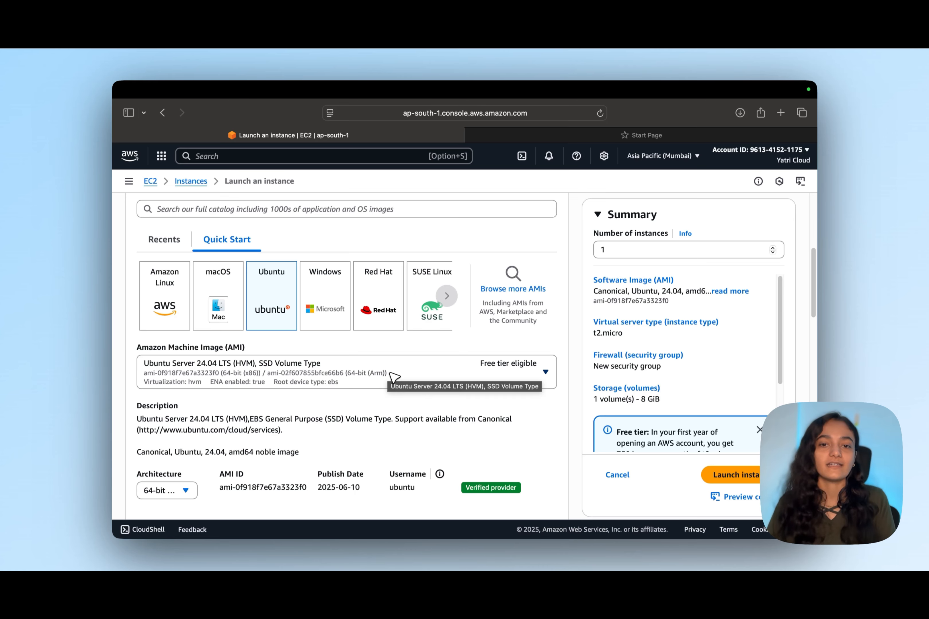
pyautogui.scroll(-1, 393, 377)
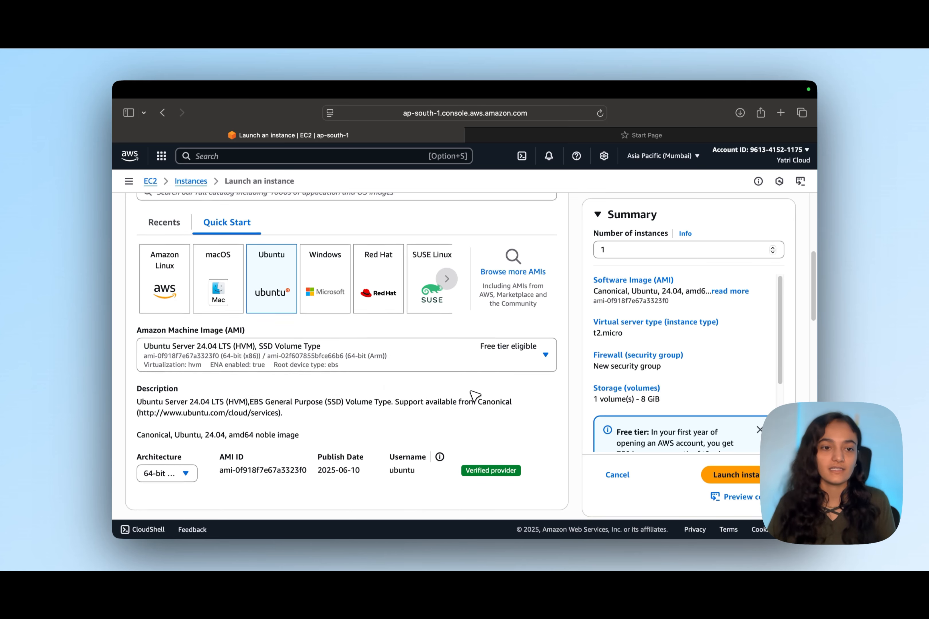
pyautogui.scroll(-3, 474, 396)
pyautogui.scroll(-3, 358, 388)
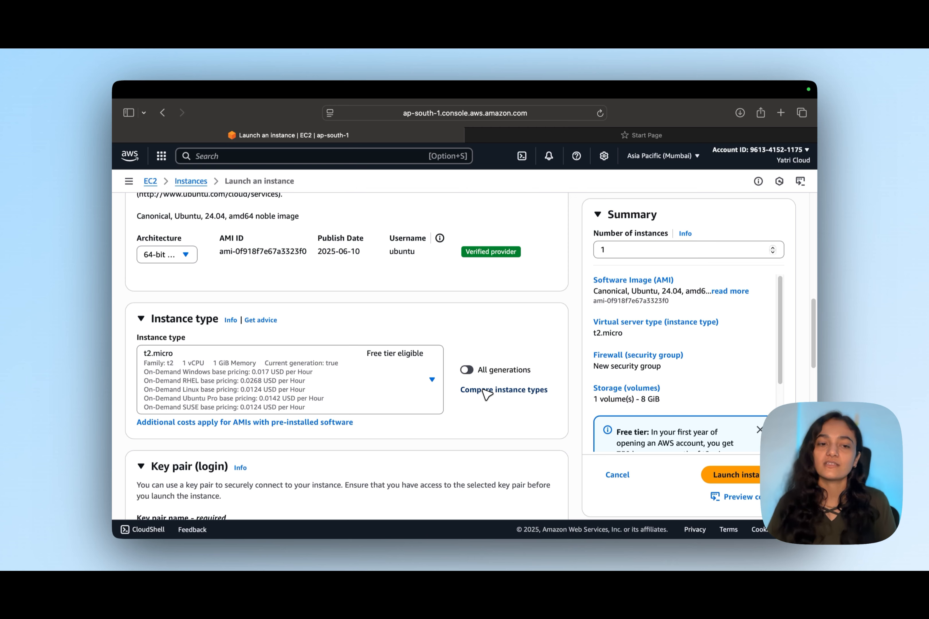
pyautogui.scroll(-2, 456, 418)
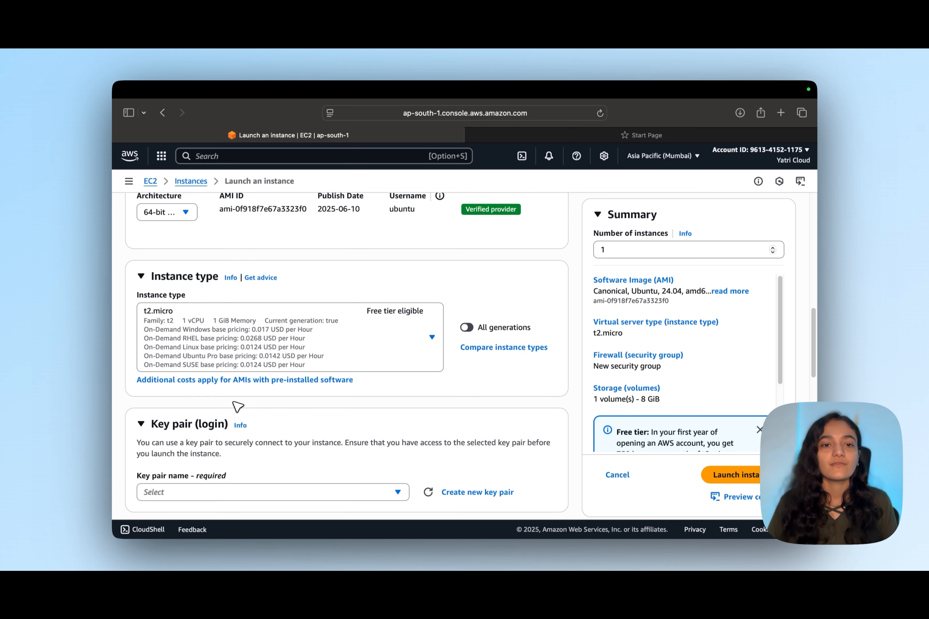
pyautogui.scroll(-1, 431, 393)
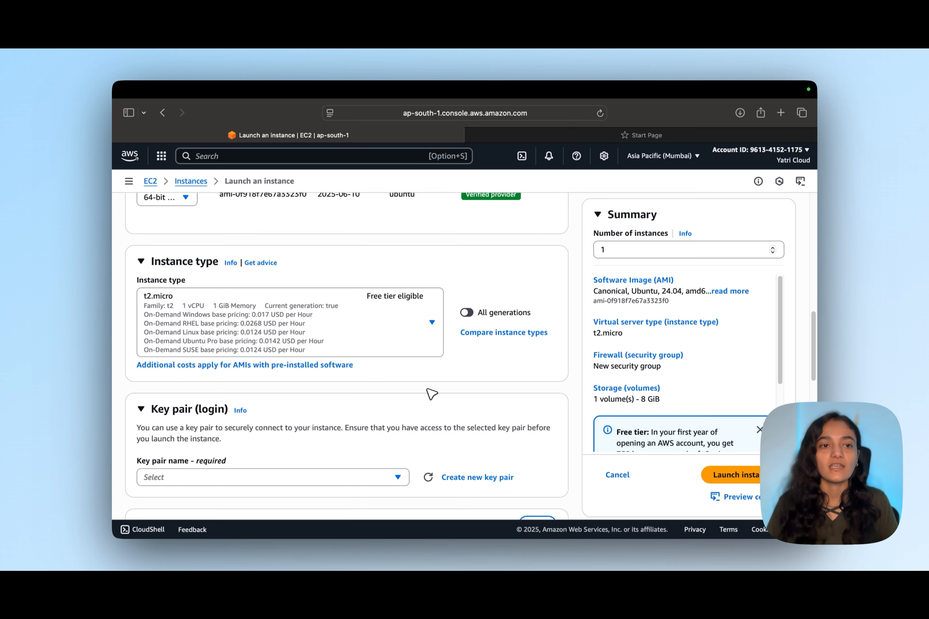
pyautogui.scroll(3, 432, 393)
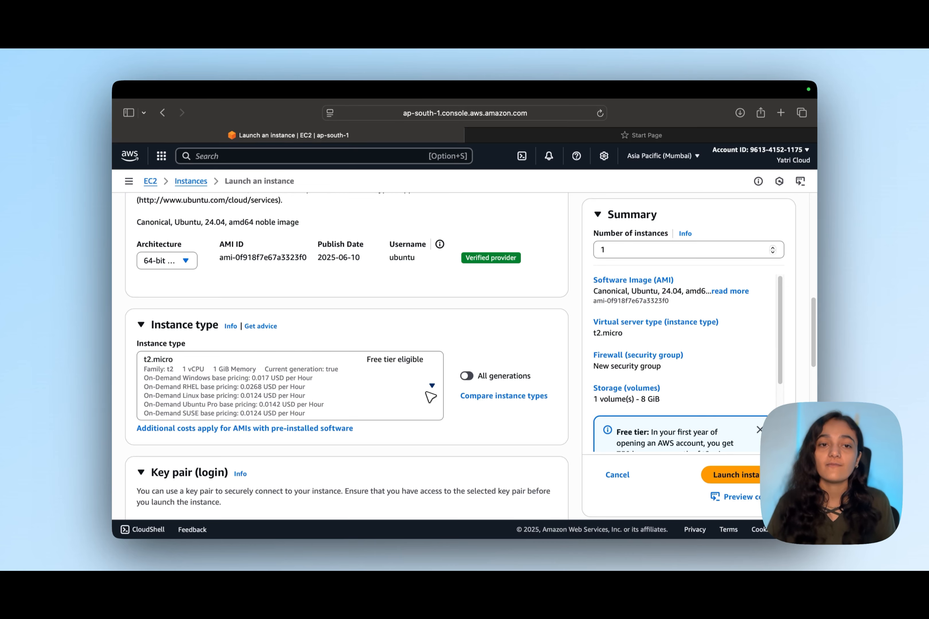
pyautogui.scroll(15, 430, 397)
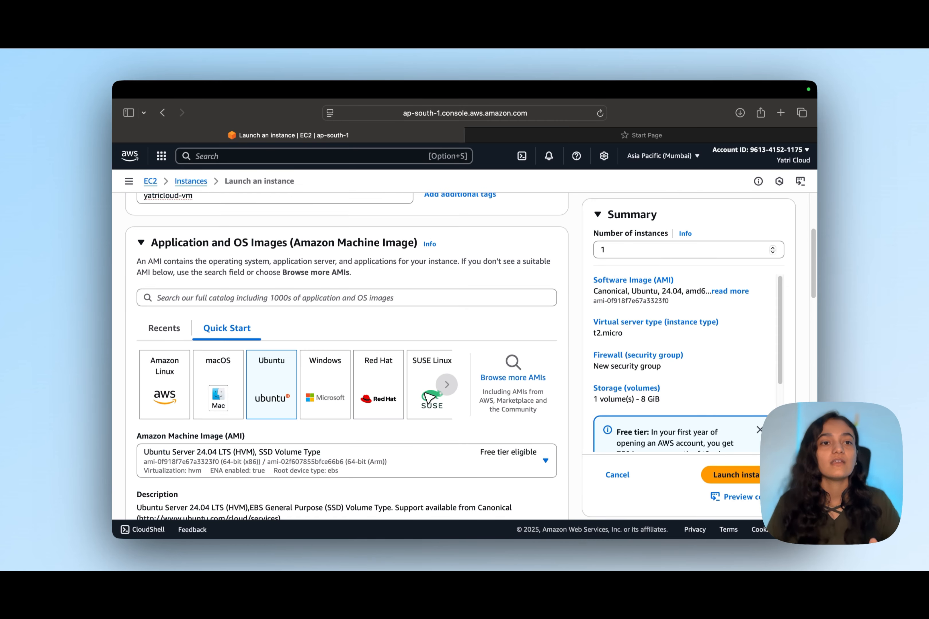
pyautogui.scroll(-3, 339, 384)
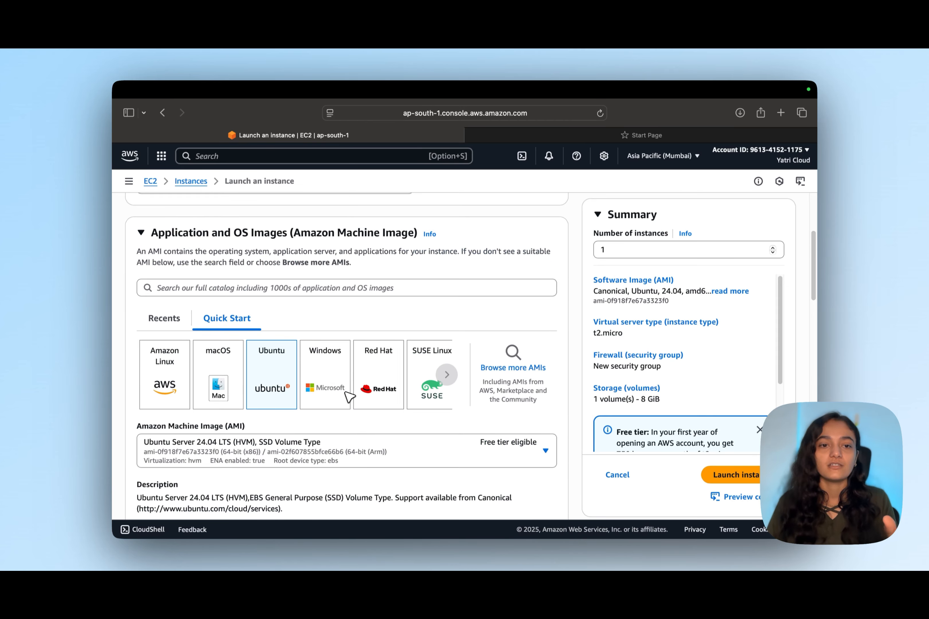
pyautogui.scroll(5, 344, 394)
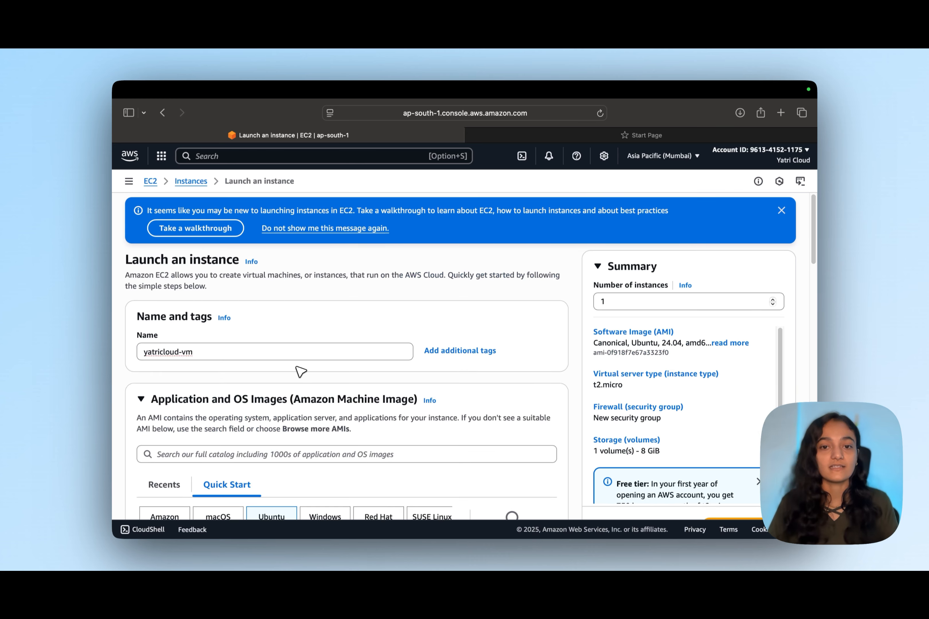
pyautogui.scroll(-2, 310, 372)
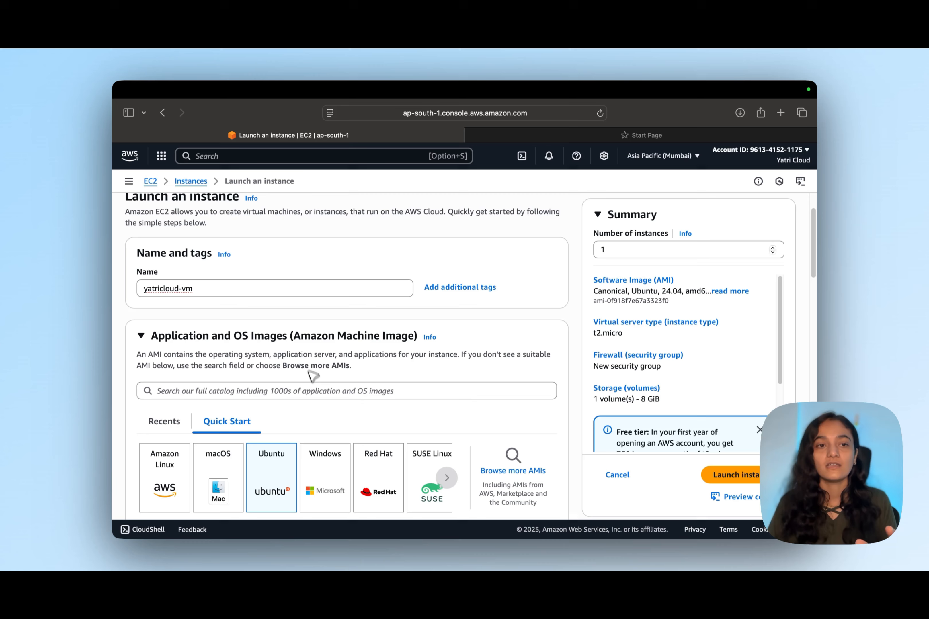
pyautogui.scroll(-2, 338, 385)
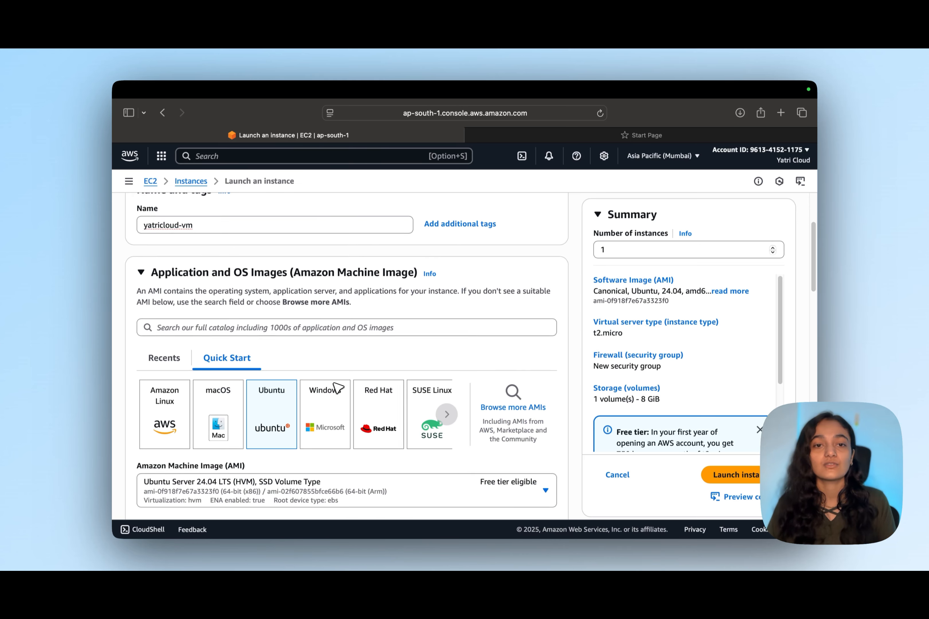
pyautogui.scroll(-1, 335, 385)
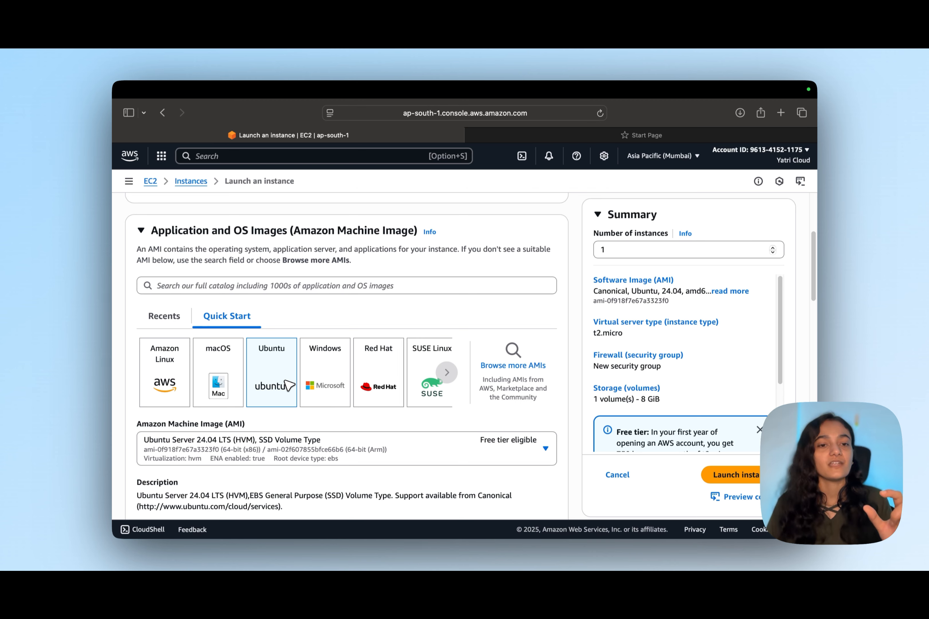
pyautogui.scroll(-3, 292, 390)
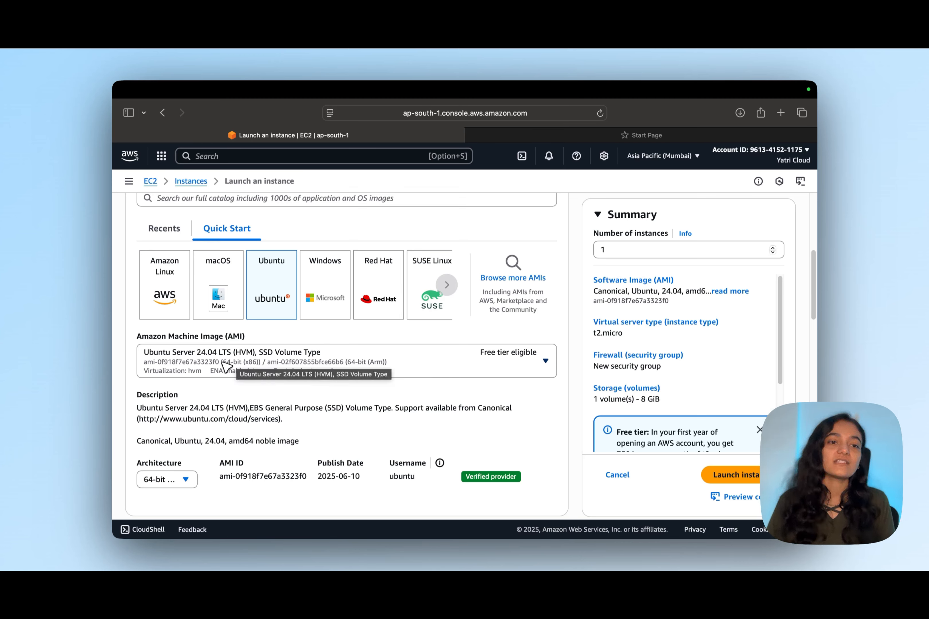
pyautogui.click(413, 369)
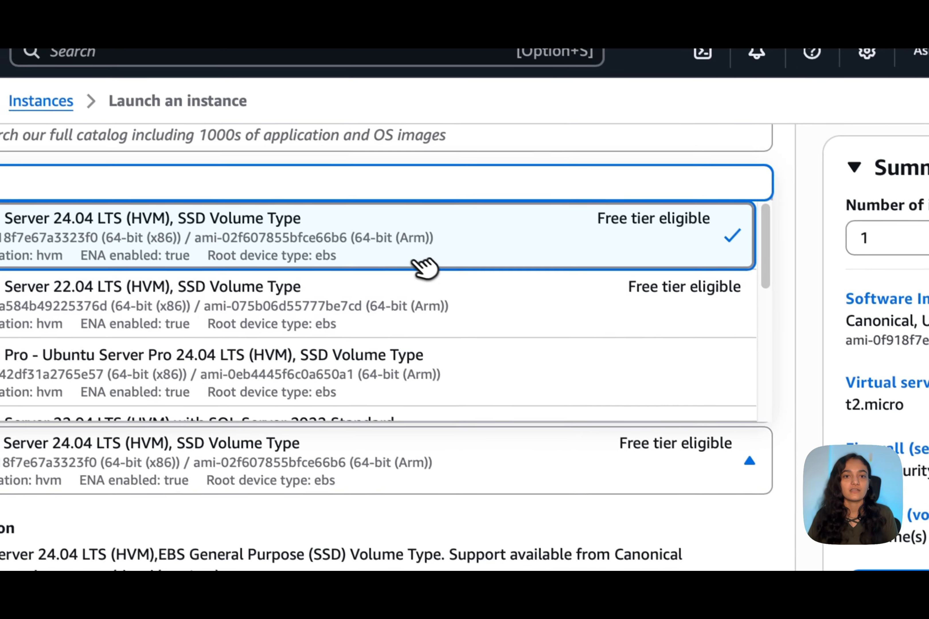
pyautogui.click(418, 240)
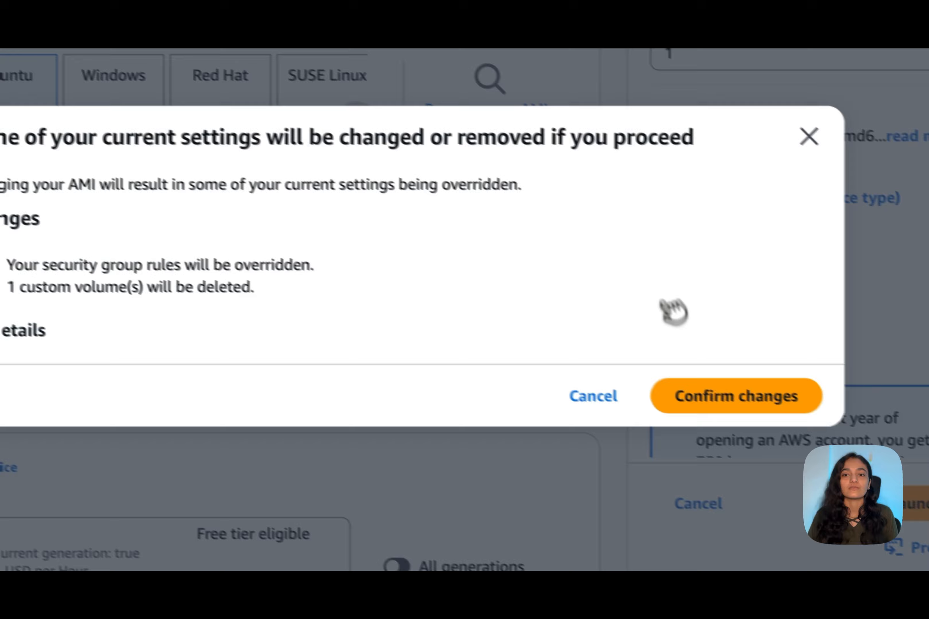
pyautogui.click(599, 397)
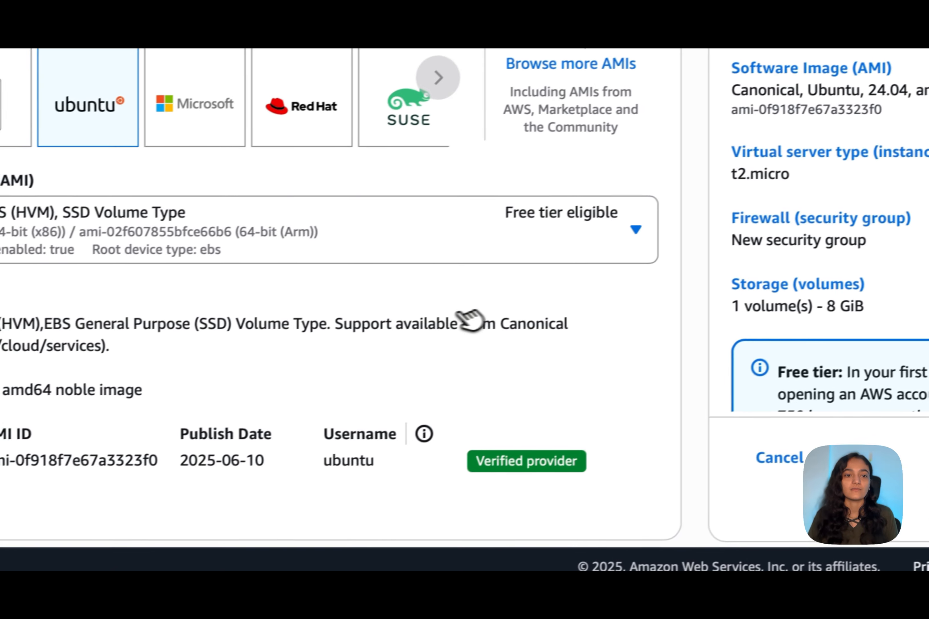
# Create a new RSA key pair named yatrikey in .pem format for the instance and allow the key file's download.
pyautogui.scroll(-5, 469, 320)
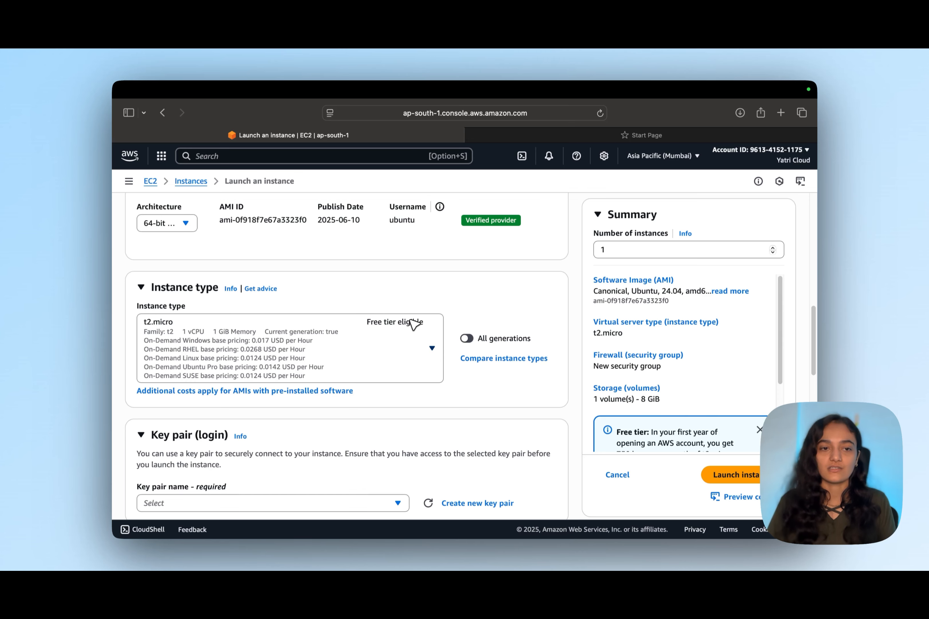
pyautogui.scroll(-5, 365, 342)
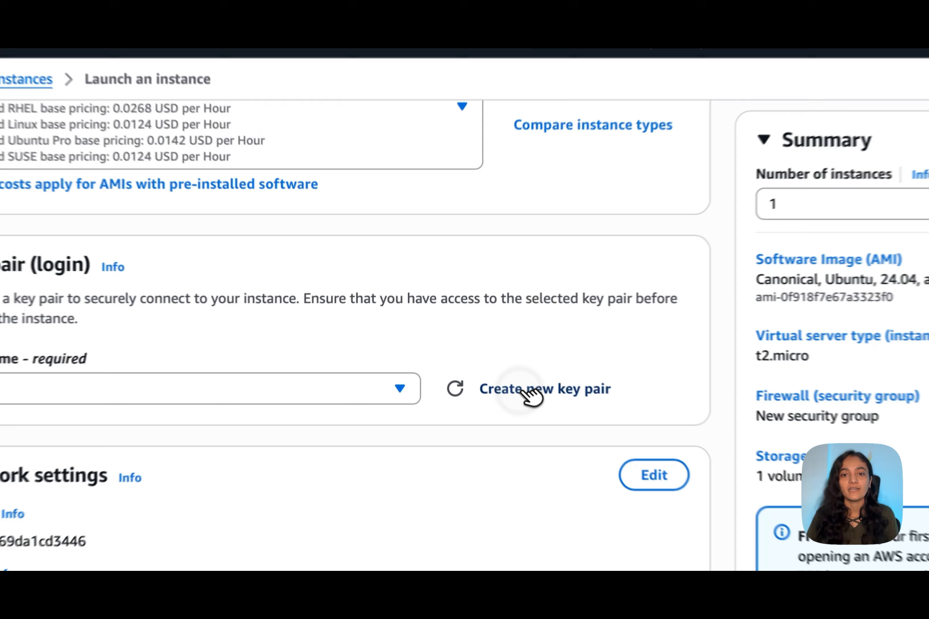
pyautogui.click(460, 352)
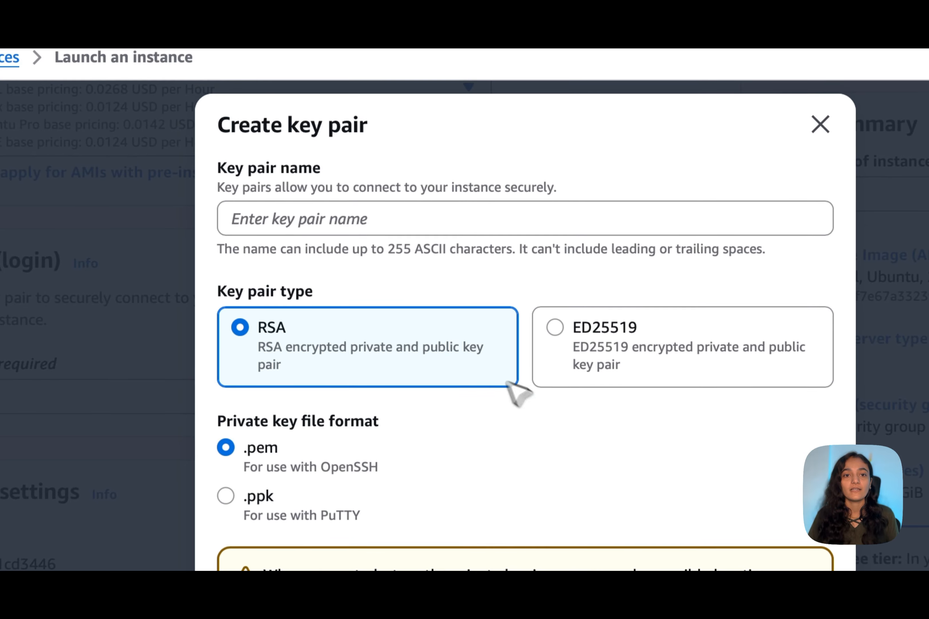
pyautogui.click(359, 219)
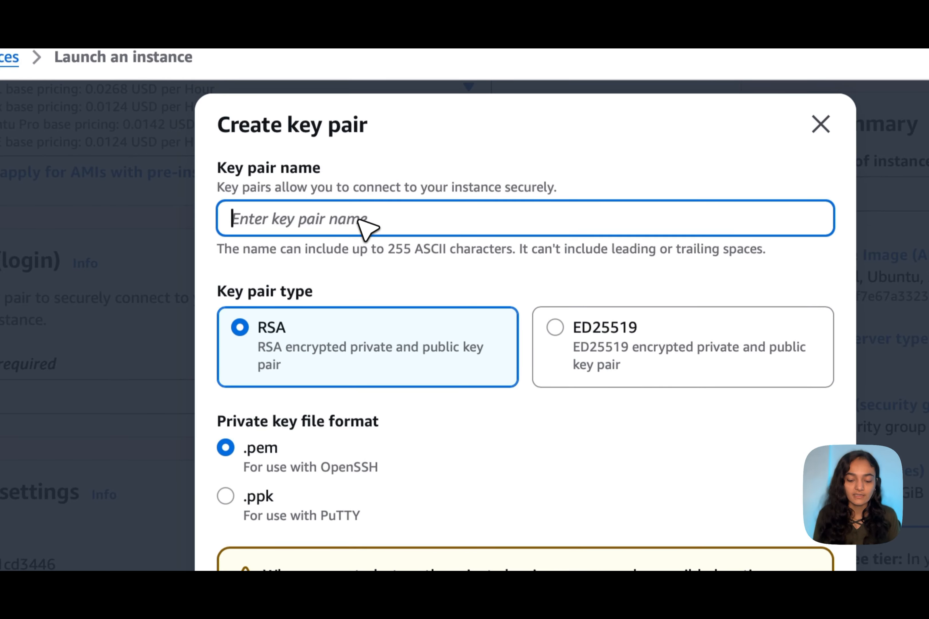
pyautogui.write('yatri')
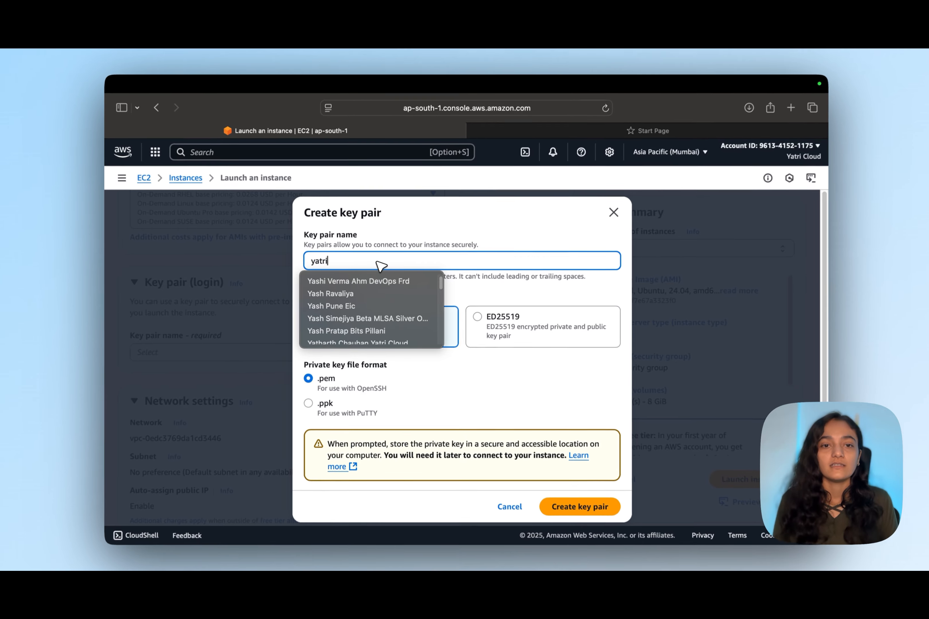
pyautogui.write('key')
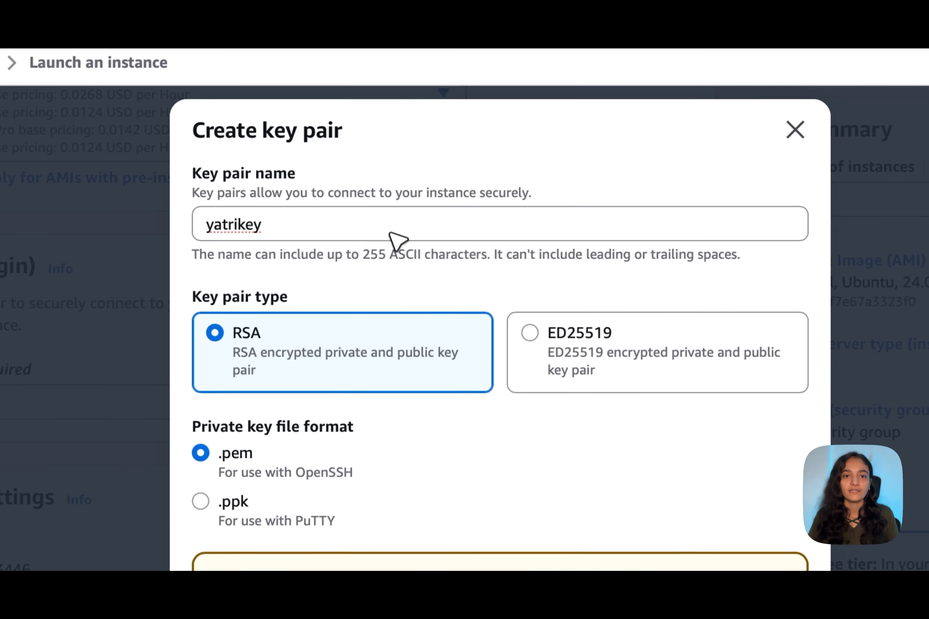
pyautogui.click(390, 233)
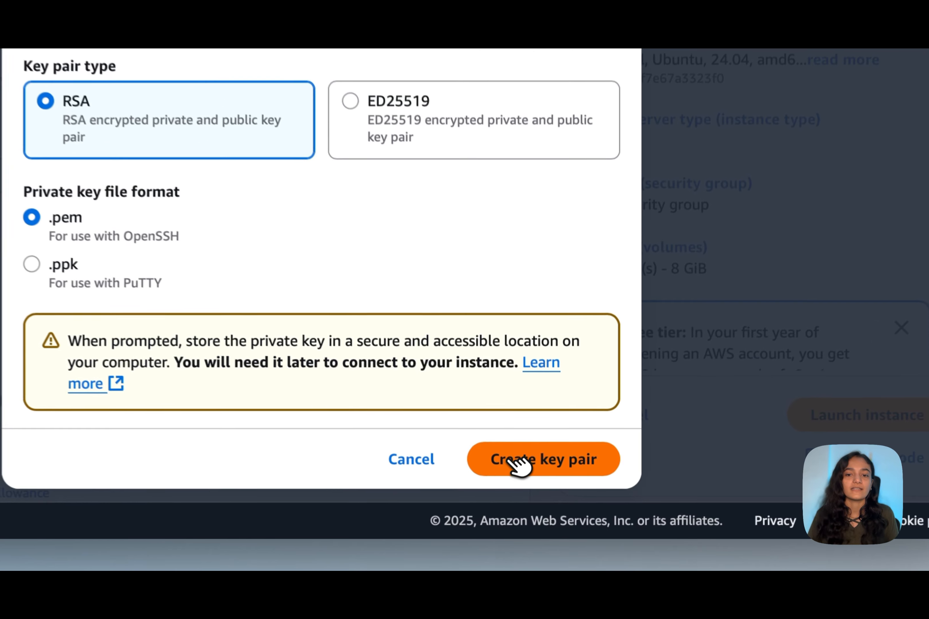
pyautogui.click(563, 499)
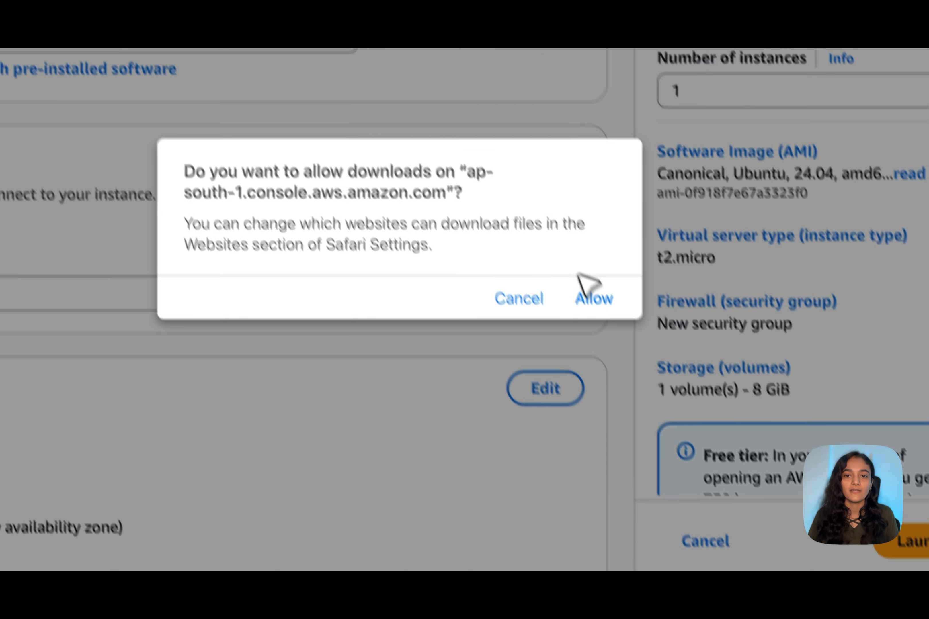
pyautogui.click(514, 168)
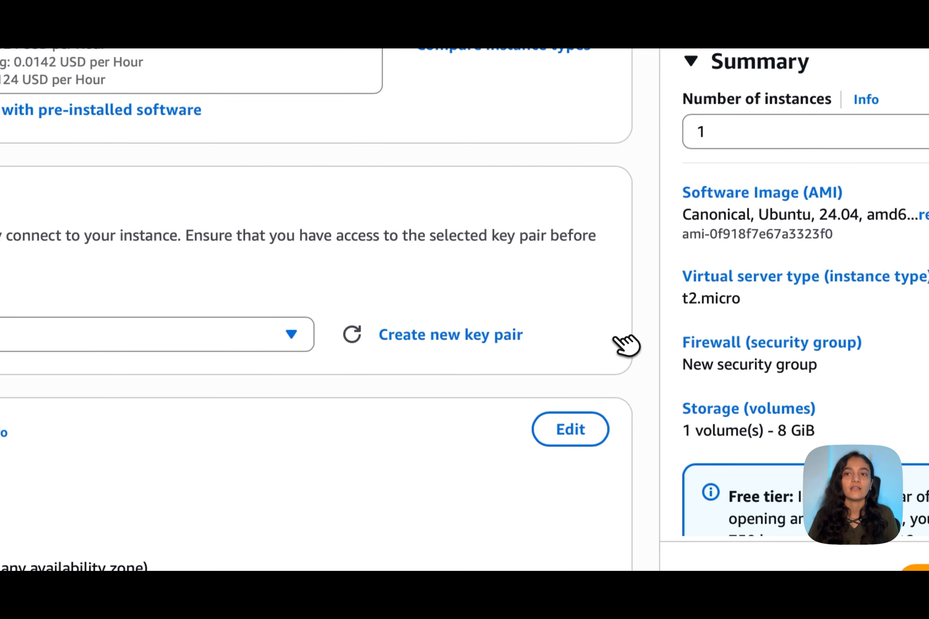
# Allow HTTP traffic from the internet in the new security group's rules under the network settings.
pyautogui.scroll(-5, 468, 393)
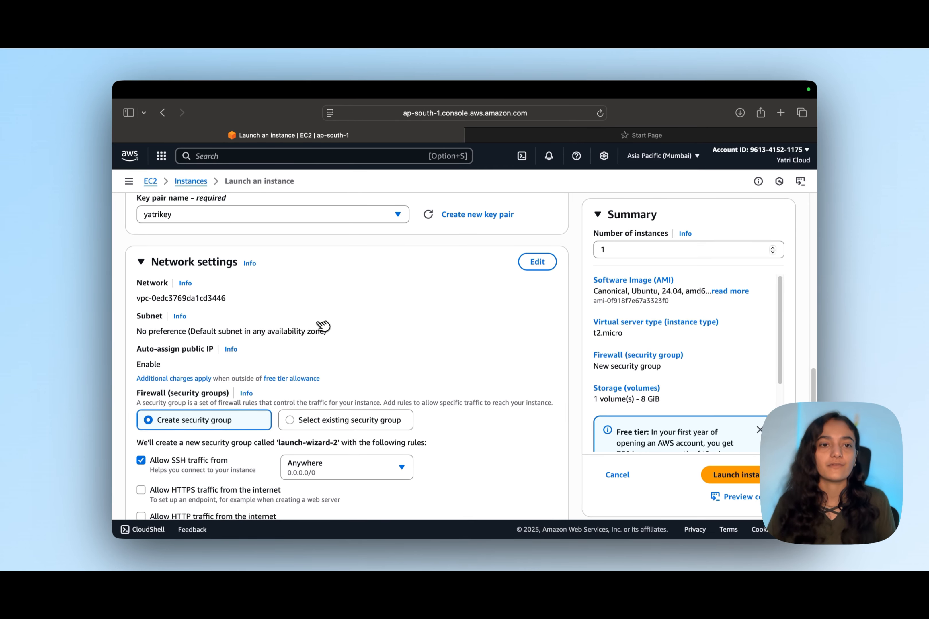
pyautogui.scroll(-1, 323, 335)
pyautogui.scroll(-2, 324, 335)
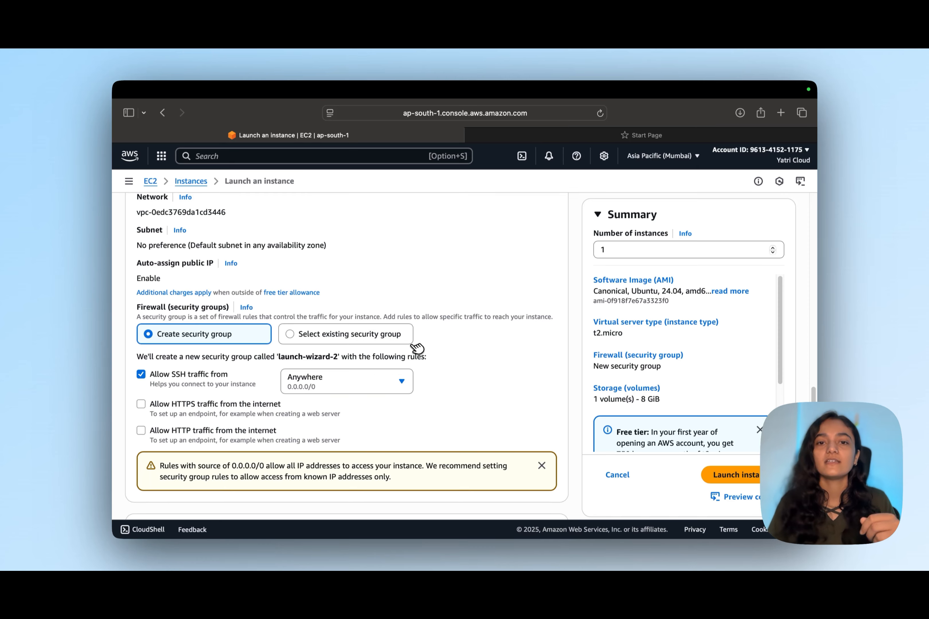
pyautogui.scroll(8, 416, 347)
pyautogui.scroll(-8, 411, 346)
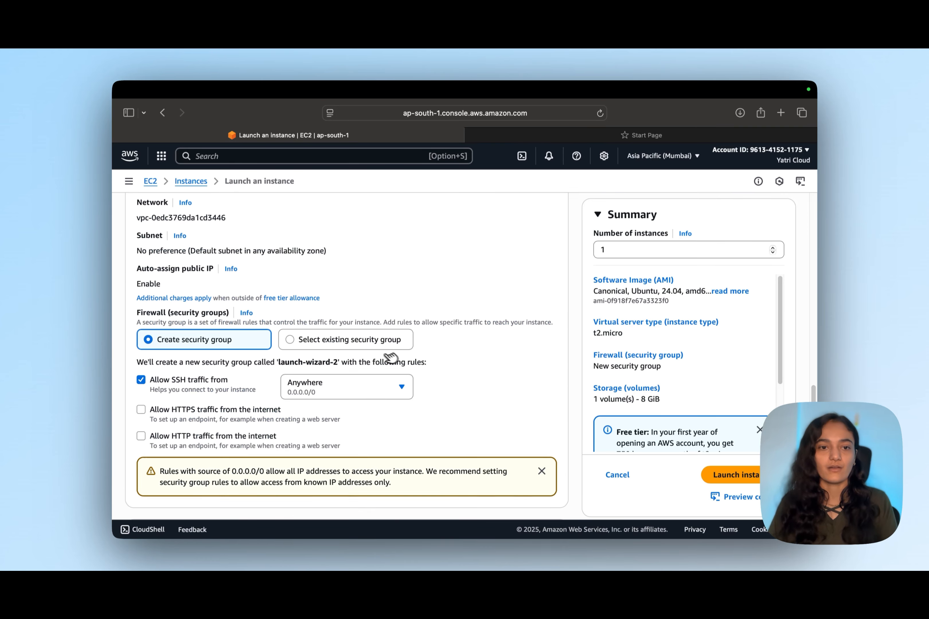
pyautogui.scroll(-3, 416, 363)
pyautogui.scroll(3, 442, 371)
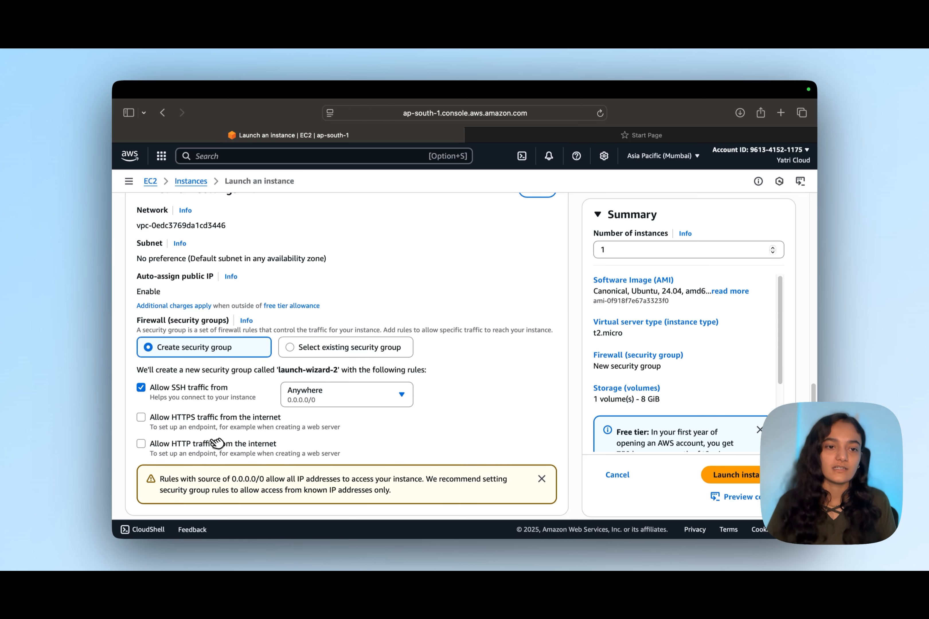
pyautogui.scroll(-3, 243, 436)
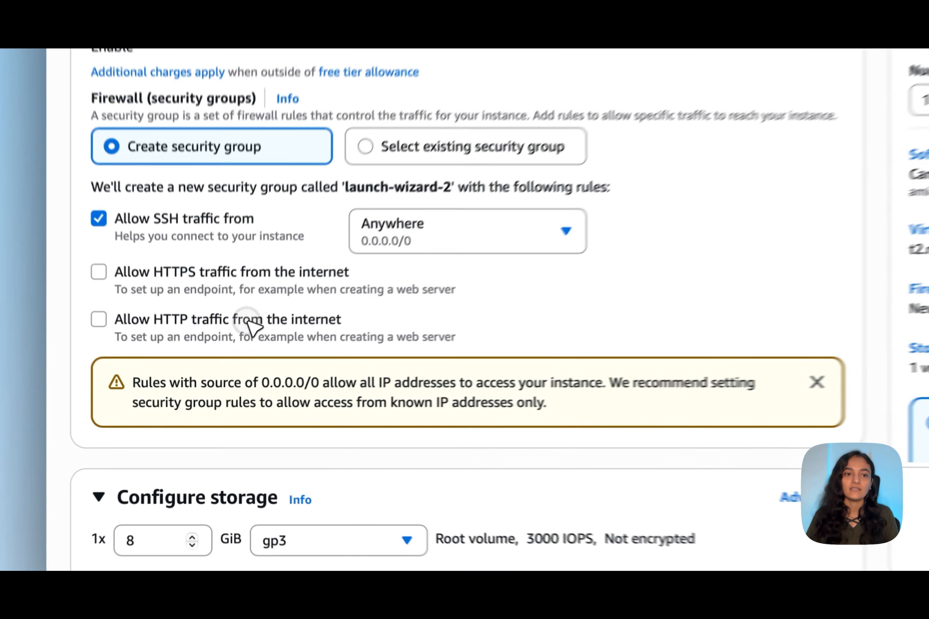
pyautogui.click(226, 370)
pyautogui.scroll(-2, 528, 323)
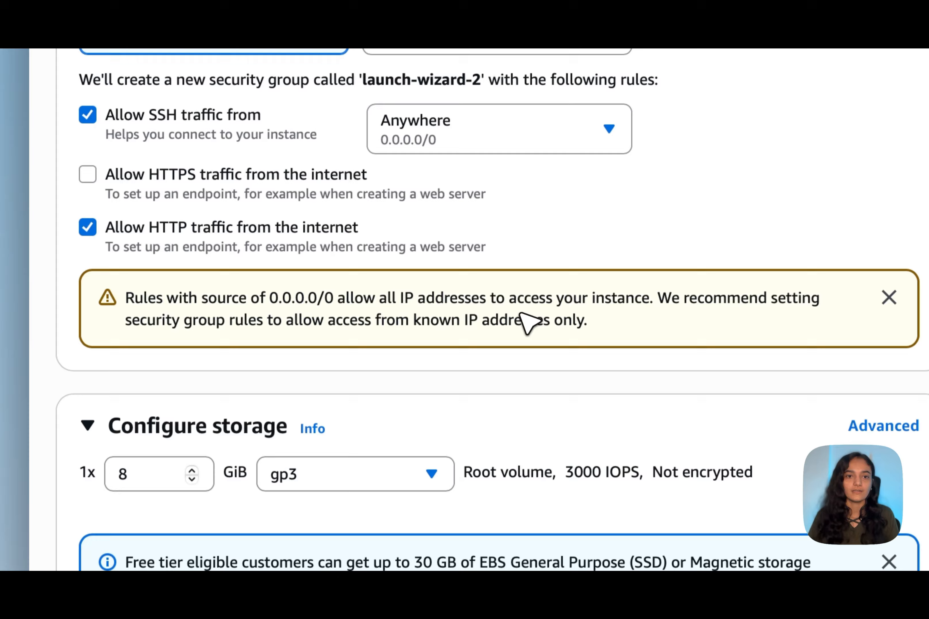
# Review the storage configuration, then expand the advanced details and look through their settings.
pyautogui.scroll(-5, 360, 380)
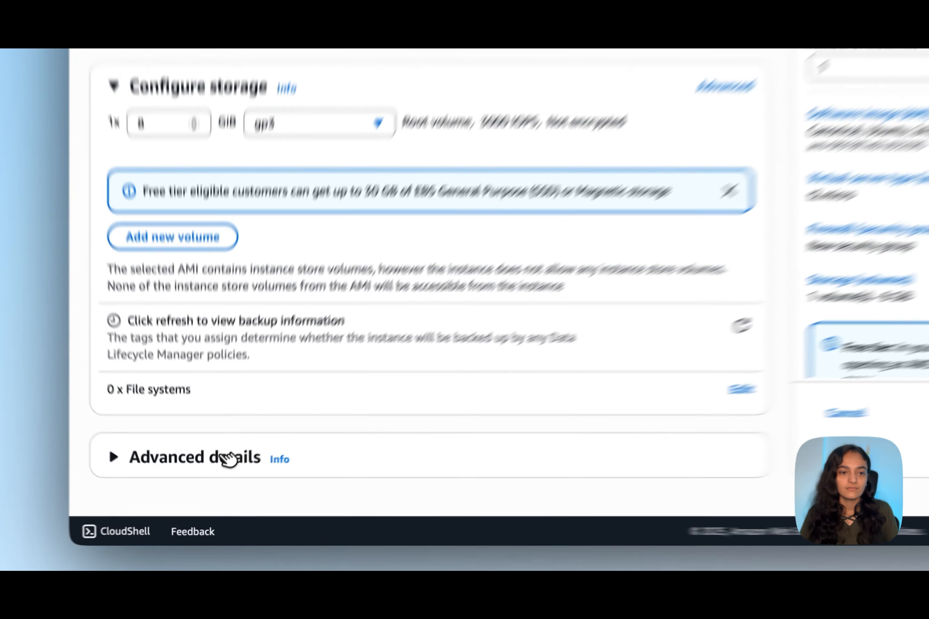
pyautogui.click(222, 479)
pyautogui.scroll(-10, 255, 429)
pyautogui.scroll(5, 210, 193)
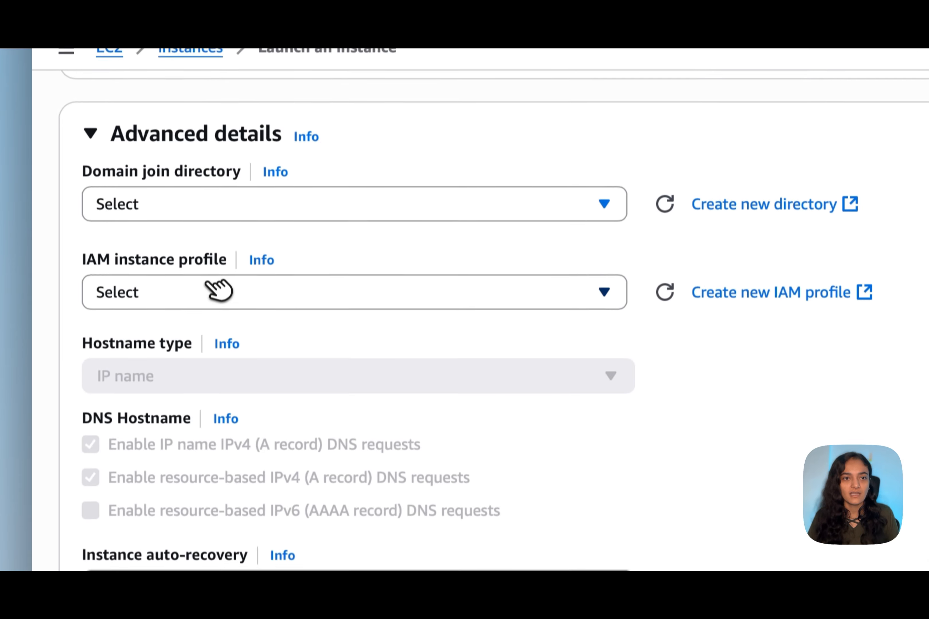
pyautogui.scroll(-10, 401, 347)
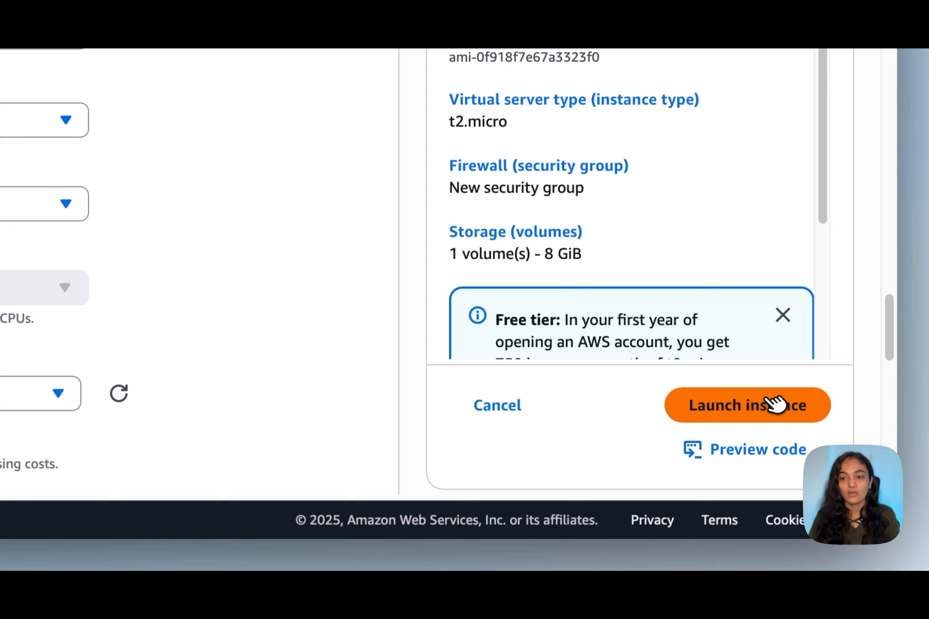
# Launch the instance and return to the EC2 instances list.
pyautogui.click(774, 403)
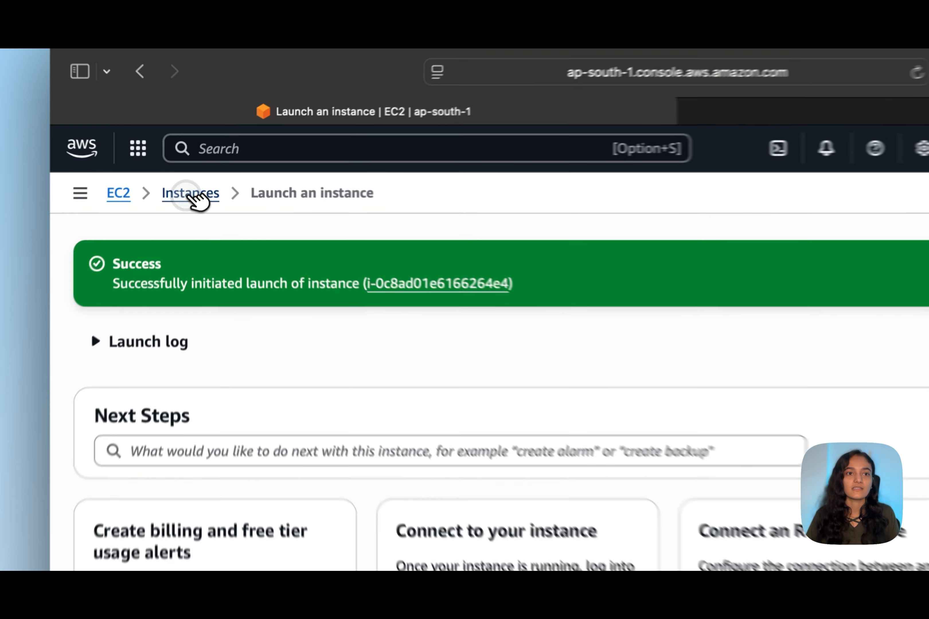
pyautogui.click(191, 181)
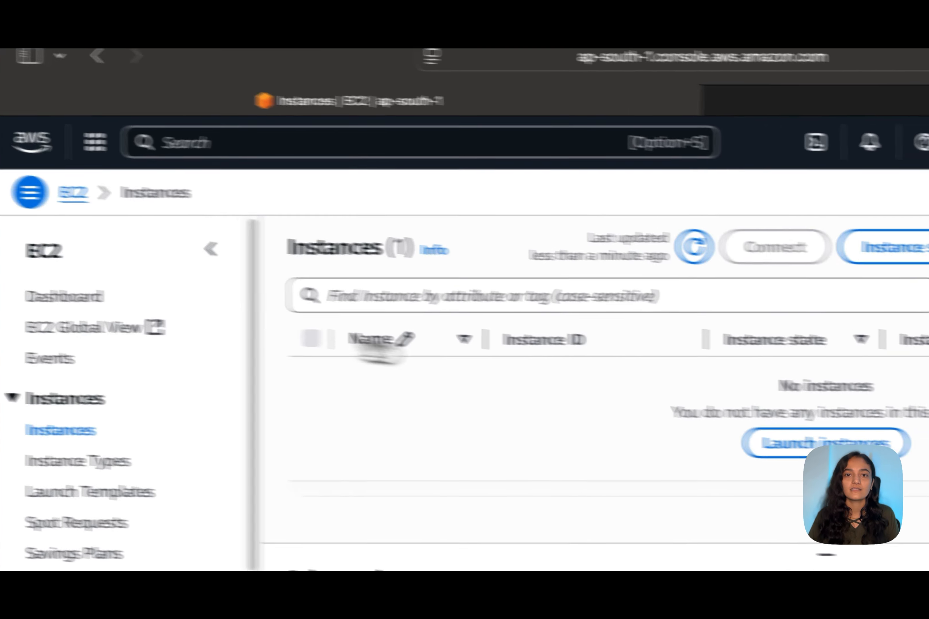
pyautogui.click(731, 251)
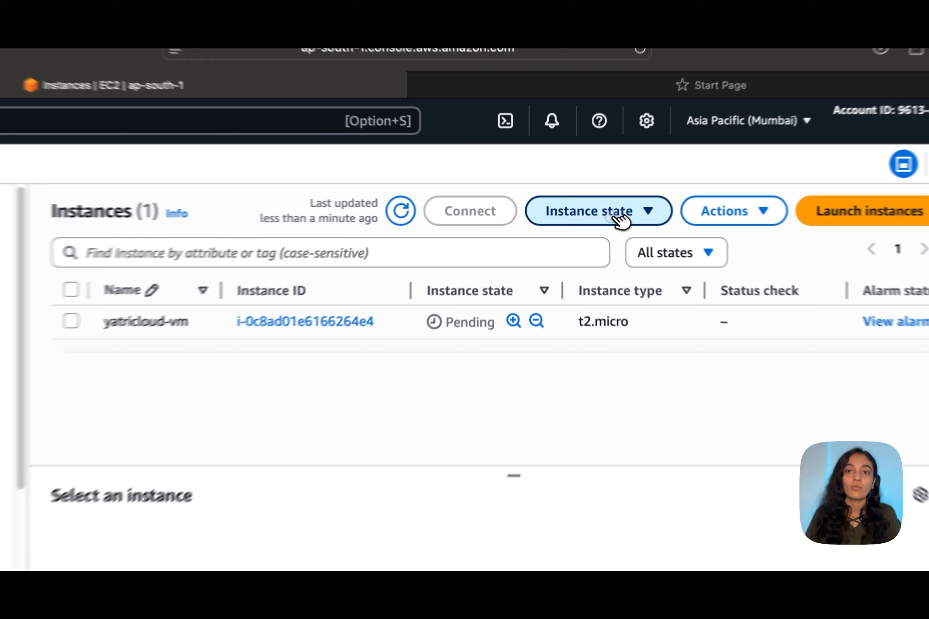
# Refresh the instances list and check the instance state options with no instance selected.
pyautogui.click(589, 212)
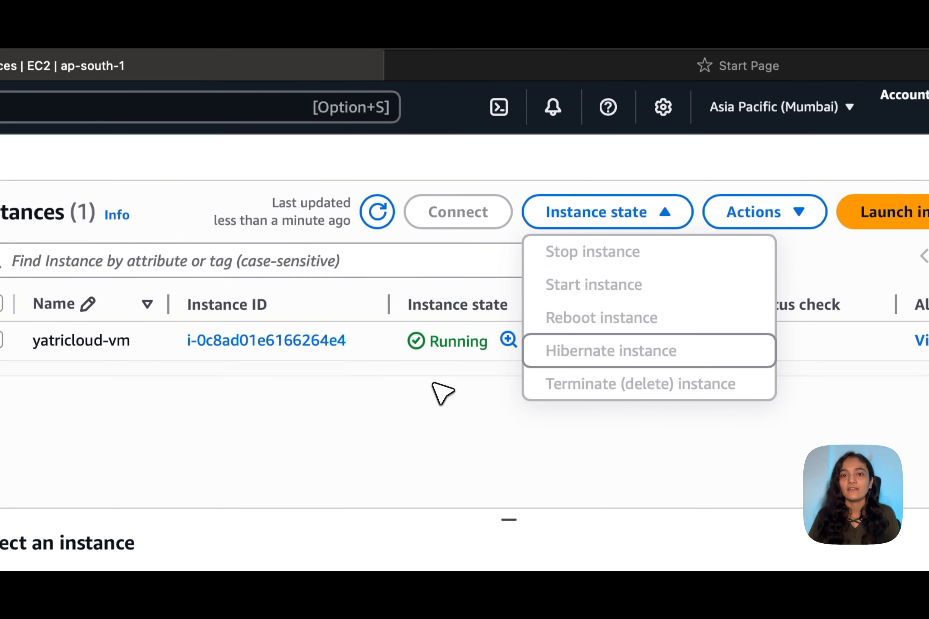
pyautogui.click(486, 428)
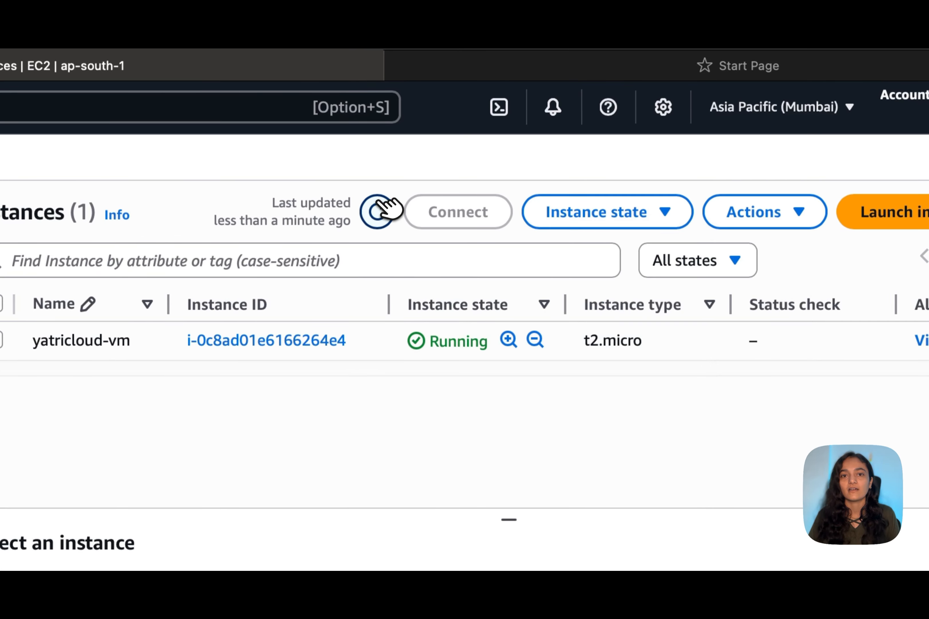
pyautogui.click(378, 211)
pyautogui.click(649, 212)
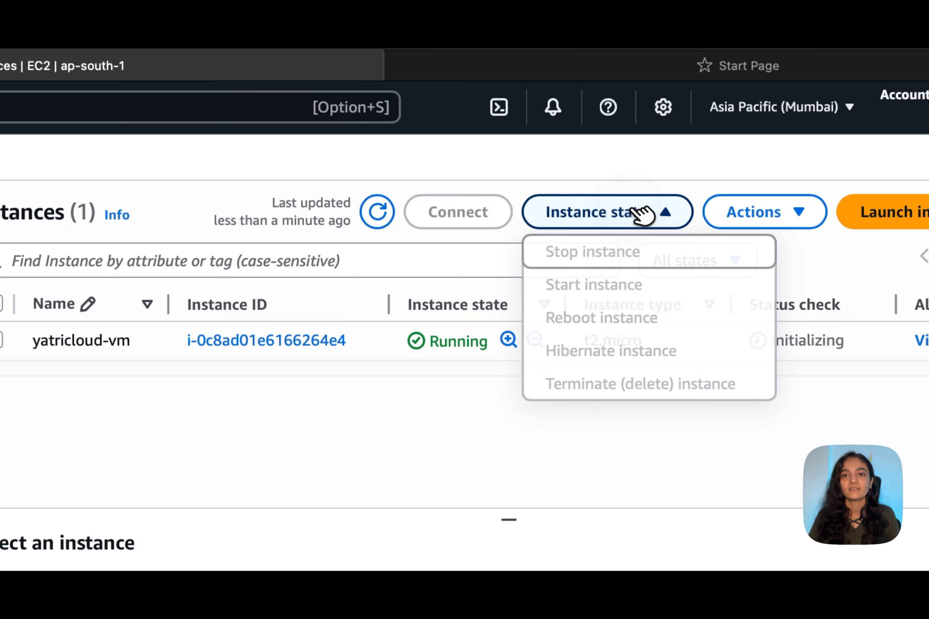
pyautogui.click(477, 403)
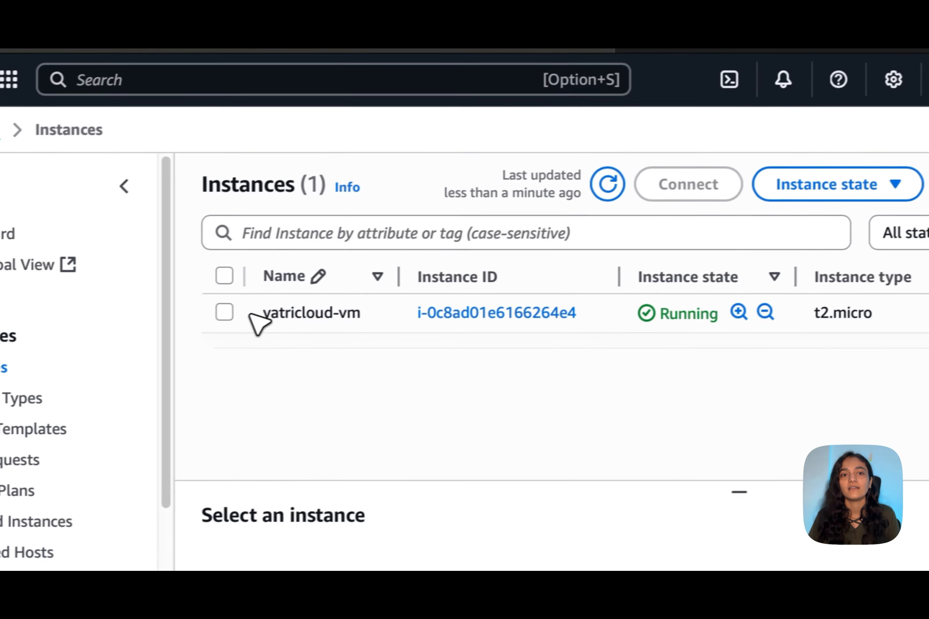
# Select the yatricloud-vm instance and look through its instance state options and available actions.
pyautogui.click(72, 330)
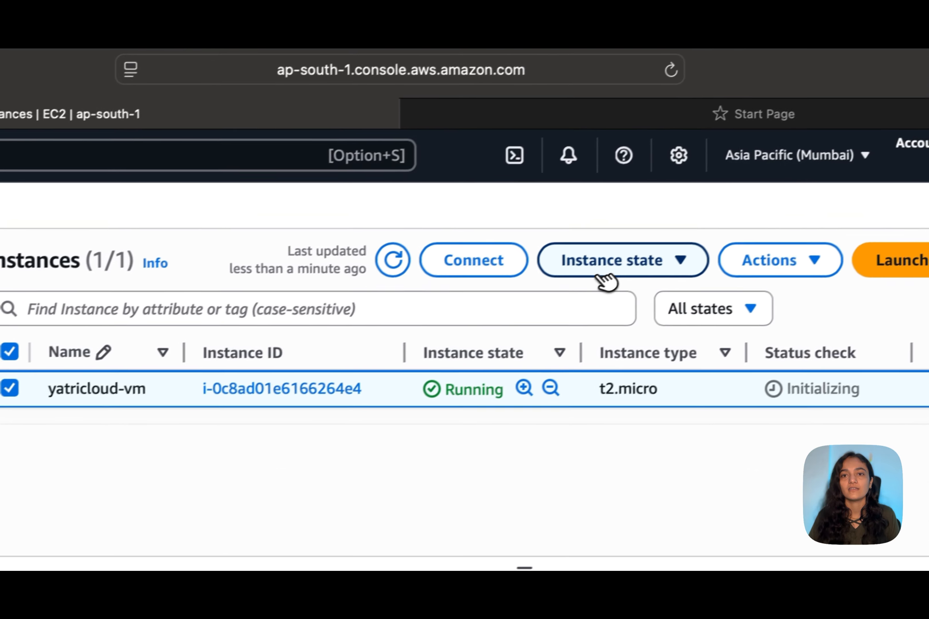
pyautogui.click(601, 275)
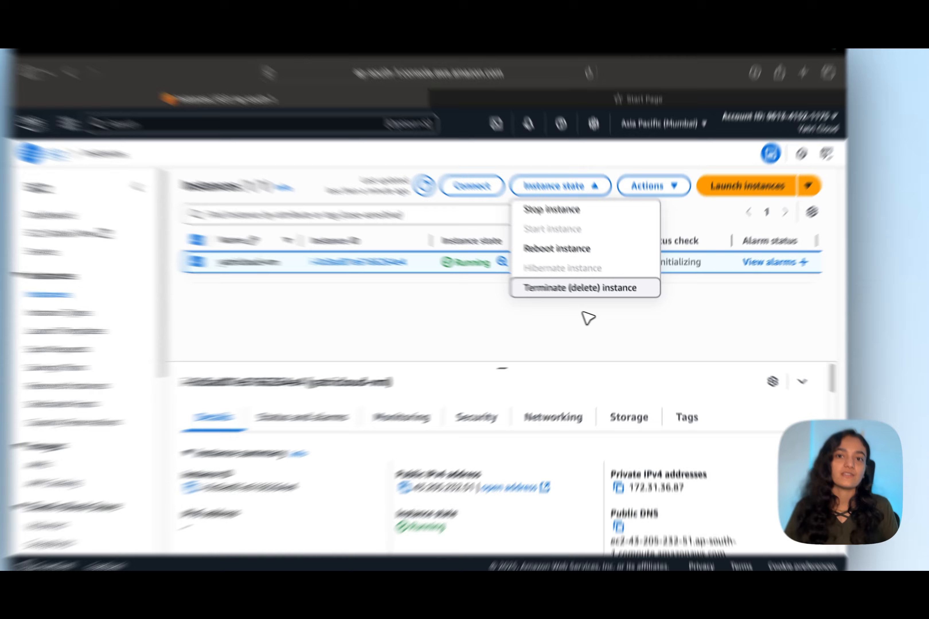
pyautogui.click(589, 317)
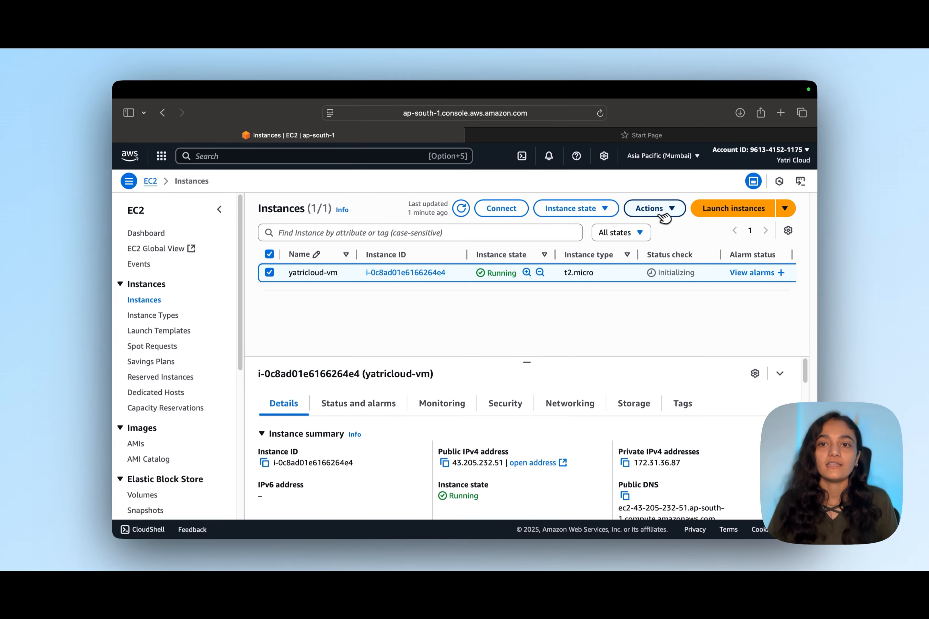
pyautogui.click(659, 215)
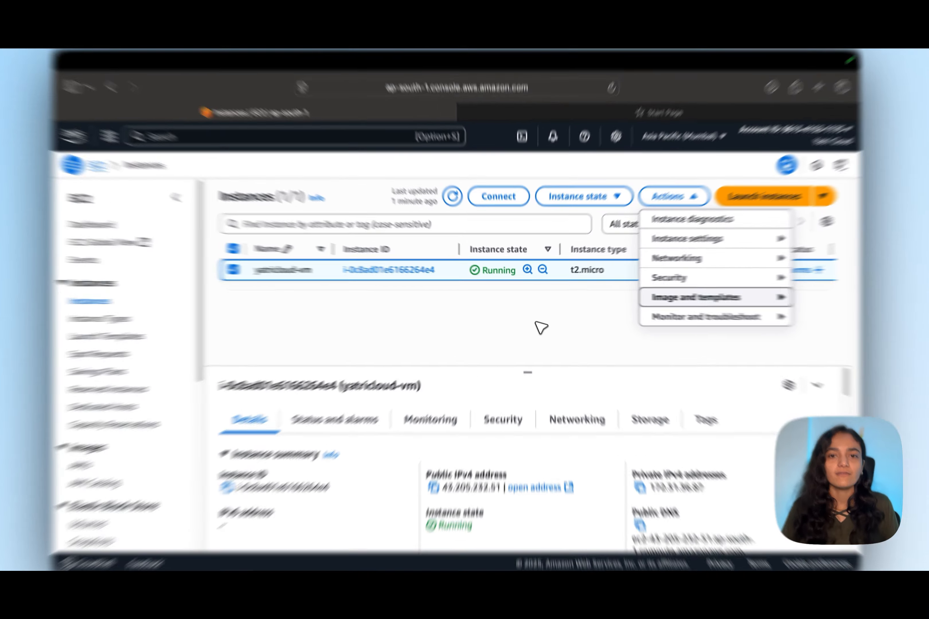
pyautogui.click(527, 326)
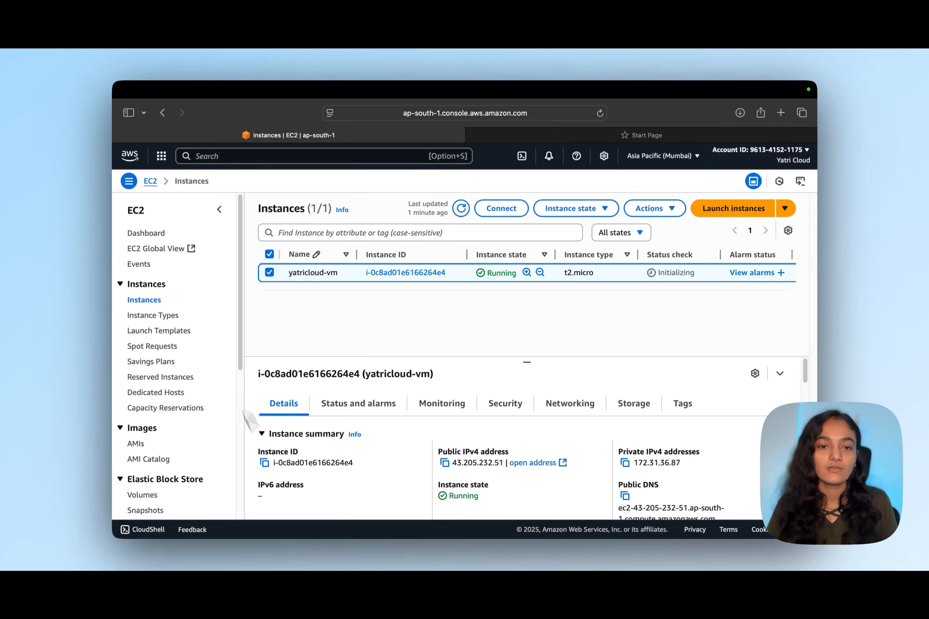
# Switch to Finder, locate the downloaded yatrikey.pem, and select the yatrikey.pem file inside the .ssh folder.
pyautogui.moveTo(338, 543)
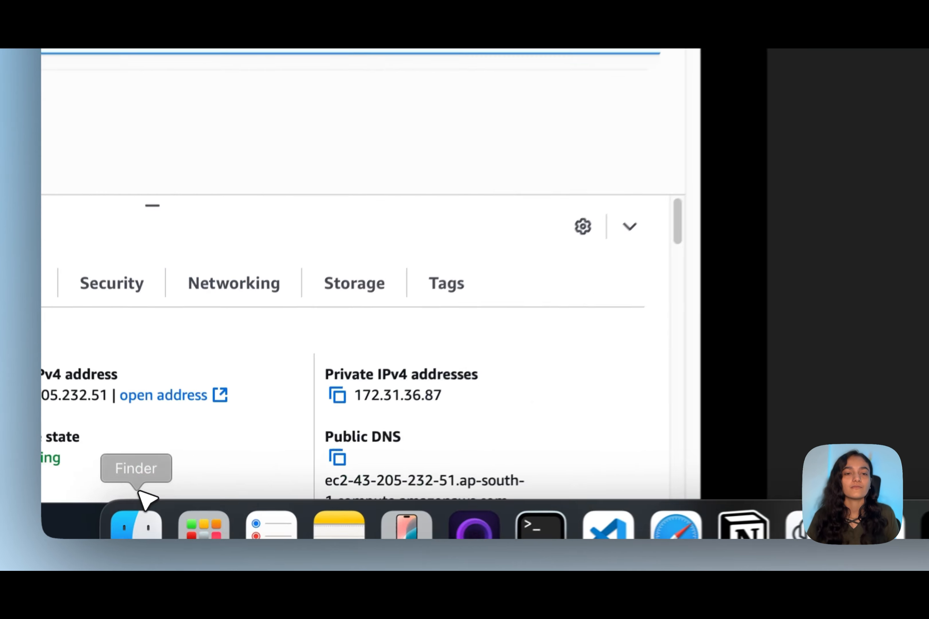
pyautogui.click(160, 512)
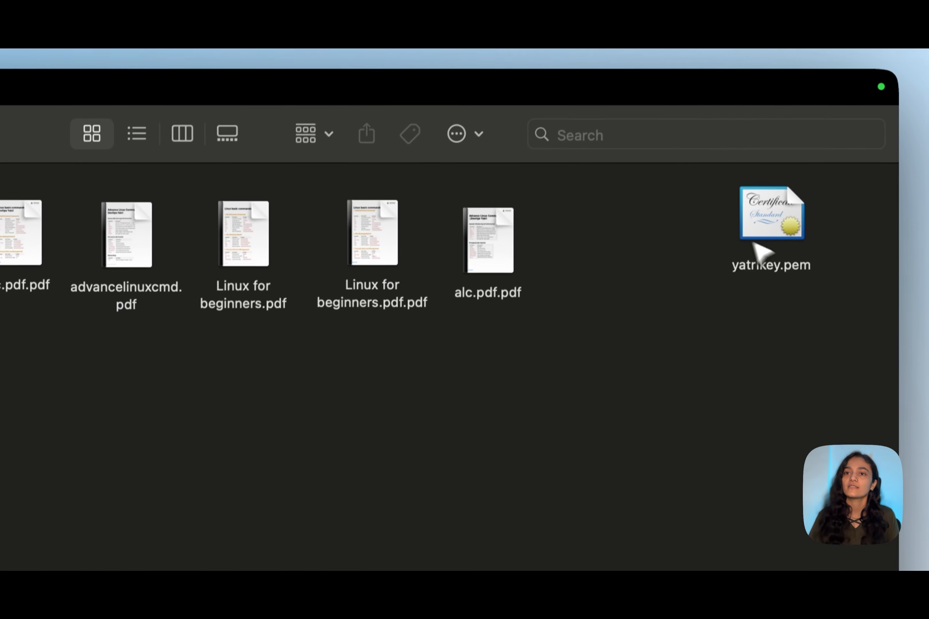
pyautogui.click(786, 233)
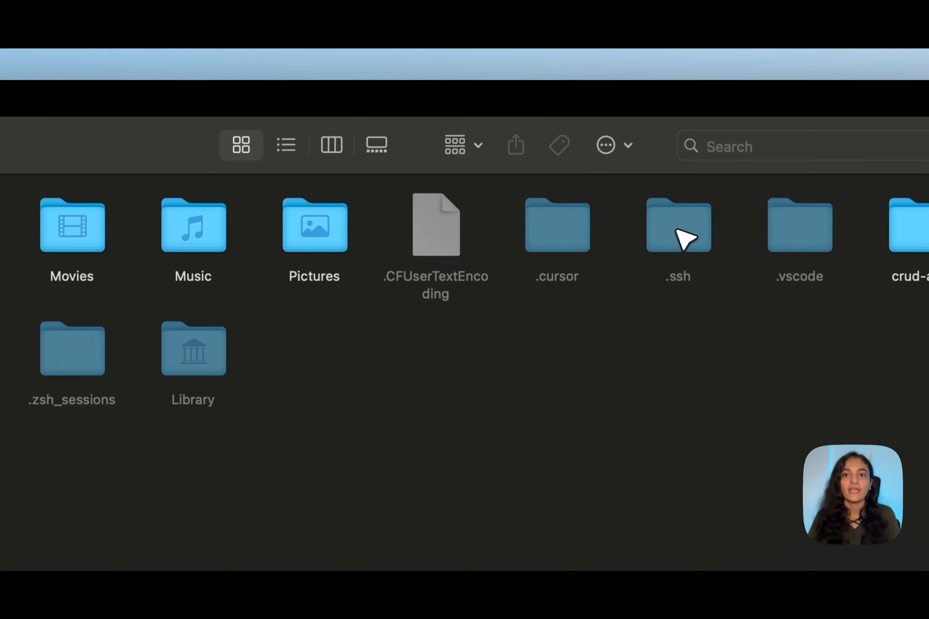
pyautogui.doubleClick(684, 238)
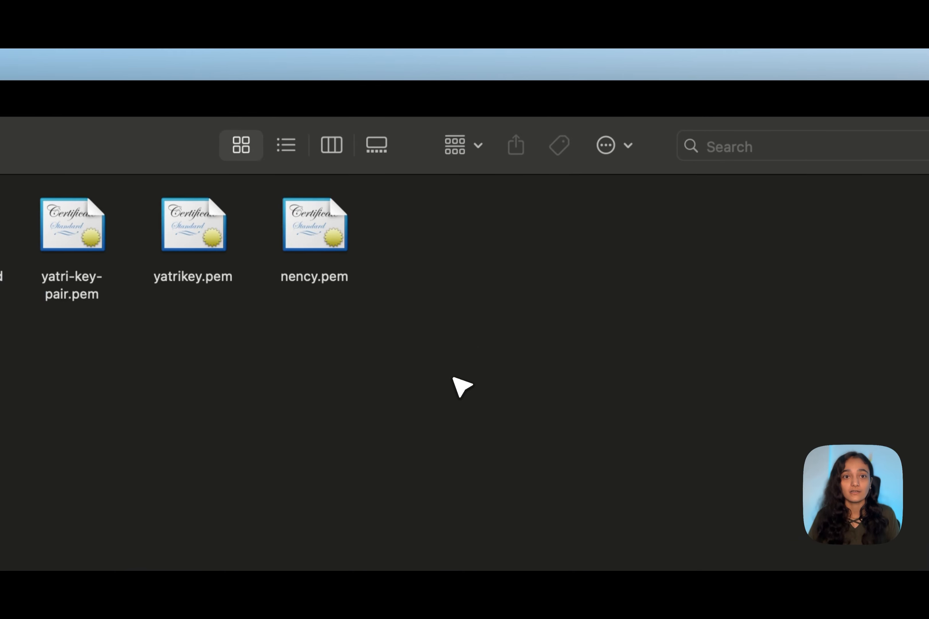
pyautogui.click(196, 233)
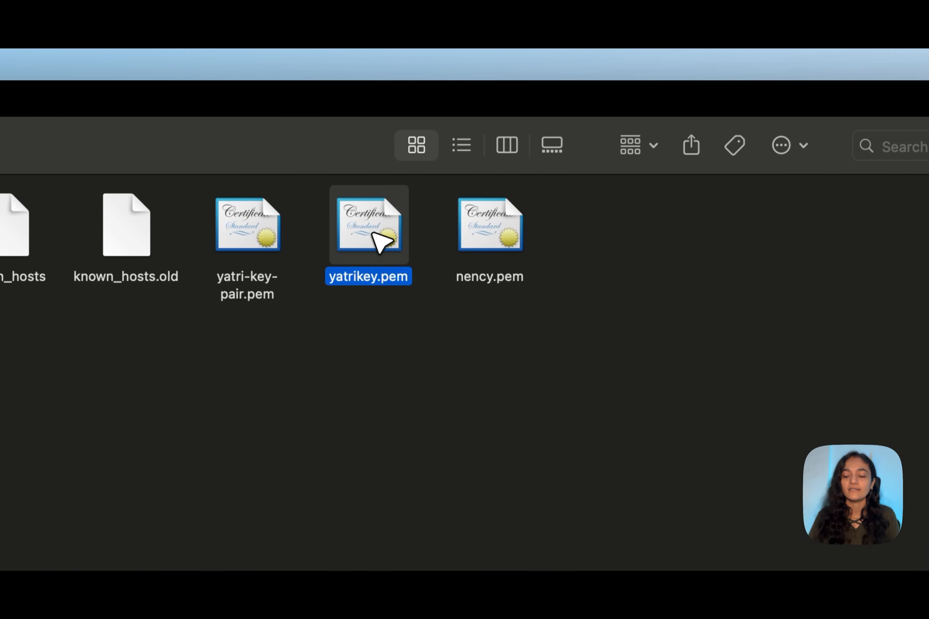
# Move the existing yatrikey.pem and nency.pem files from the .ssh folder to the Bin.
pyautogui.rightClick(376, 236)
pyautogui.click(460, 316)
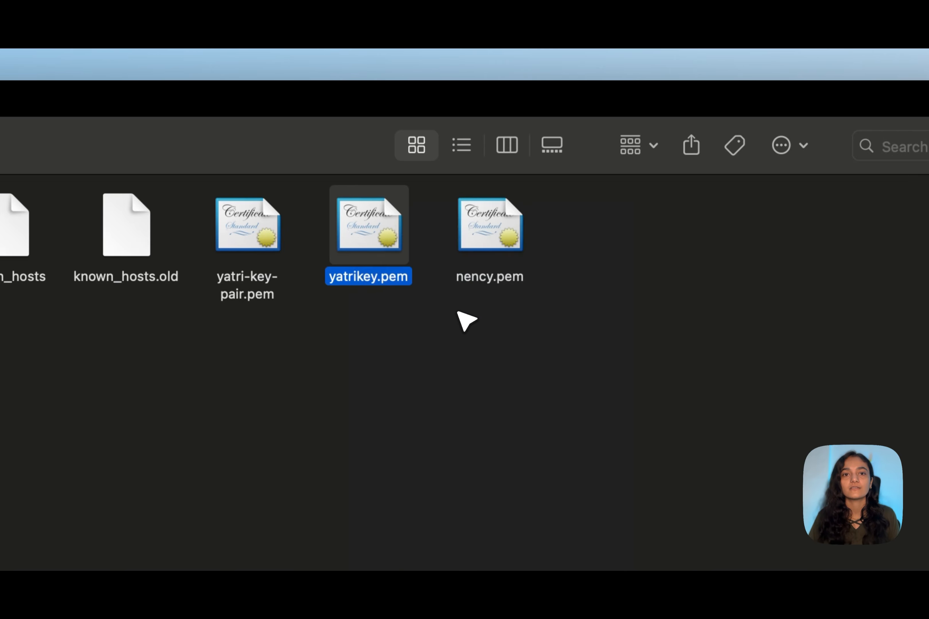
pyautogui.click(495, 229)
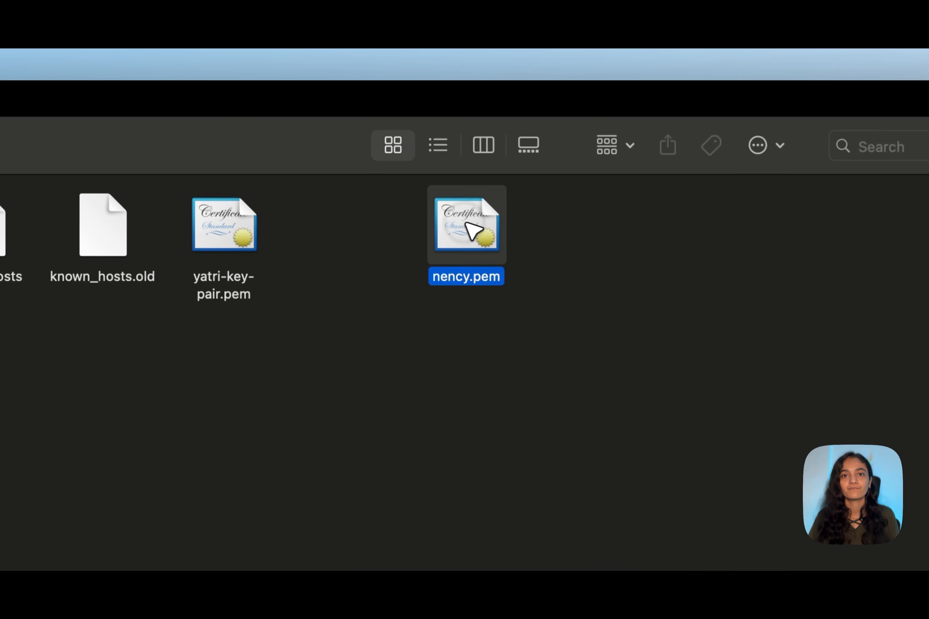
pyautogui.rightClick(479, 245)
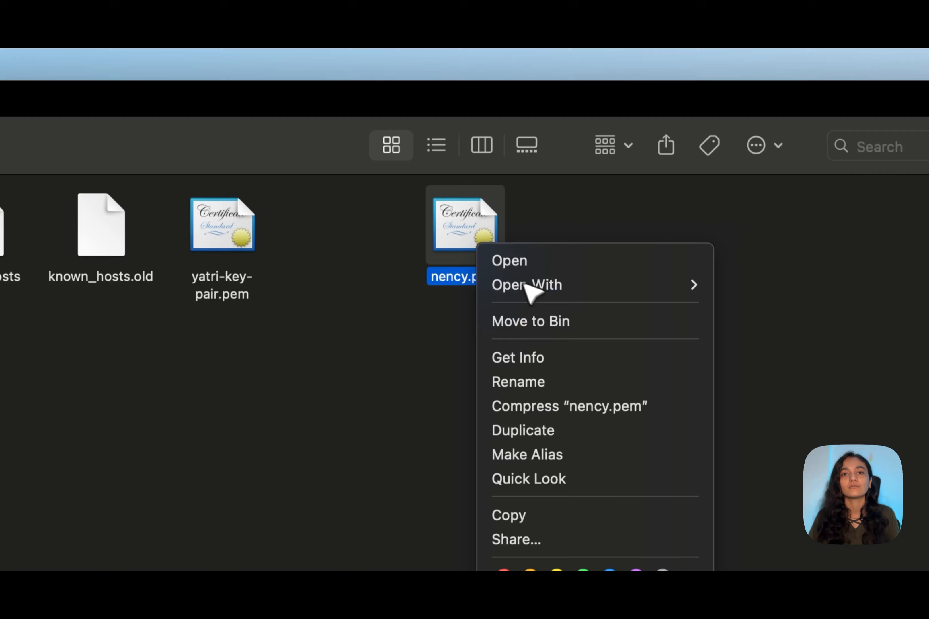
pyautogui.click(548, 321)
# Place the downloaded yatrikey.pem in the .ssh folder alongside yatri-key-pair.pem.
pyautogui.click(222, 235)
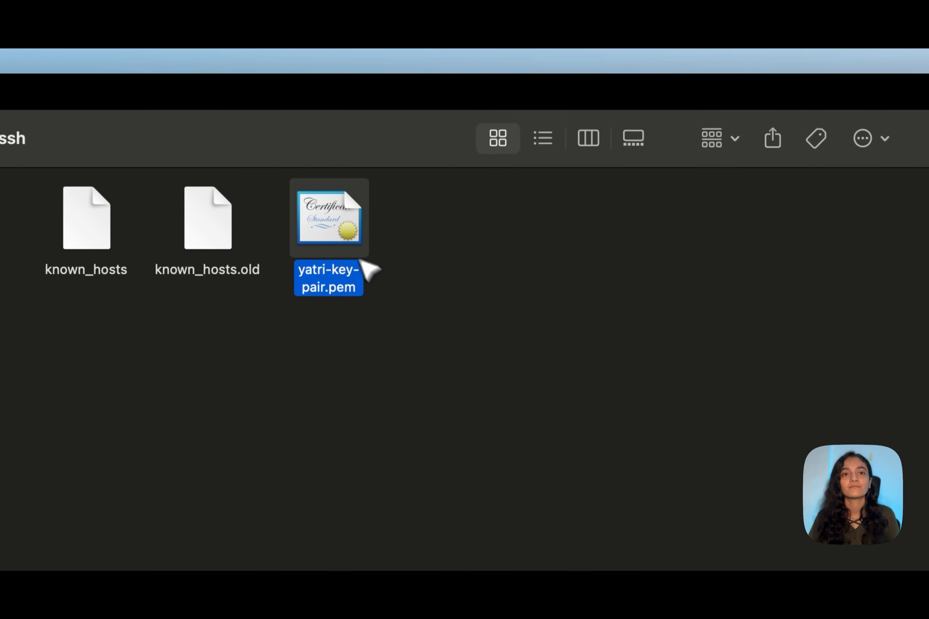
pyautogui.click(485, 260)
pyautogui.click(330, 228)
pyautogui.click(496, 223)
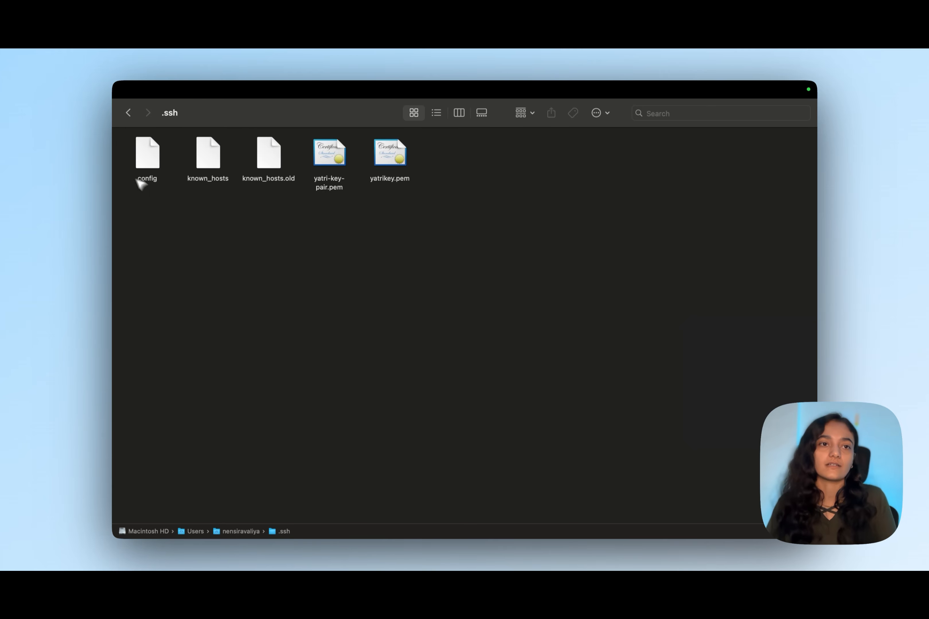
# Return to the home folder, open a new Terminal at the .ssh folder, and enlarge its window to full screen.
pyautogui.click(128, 113)
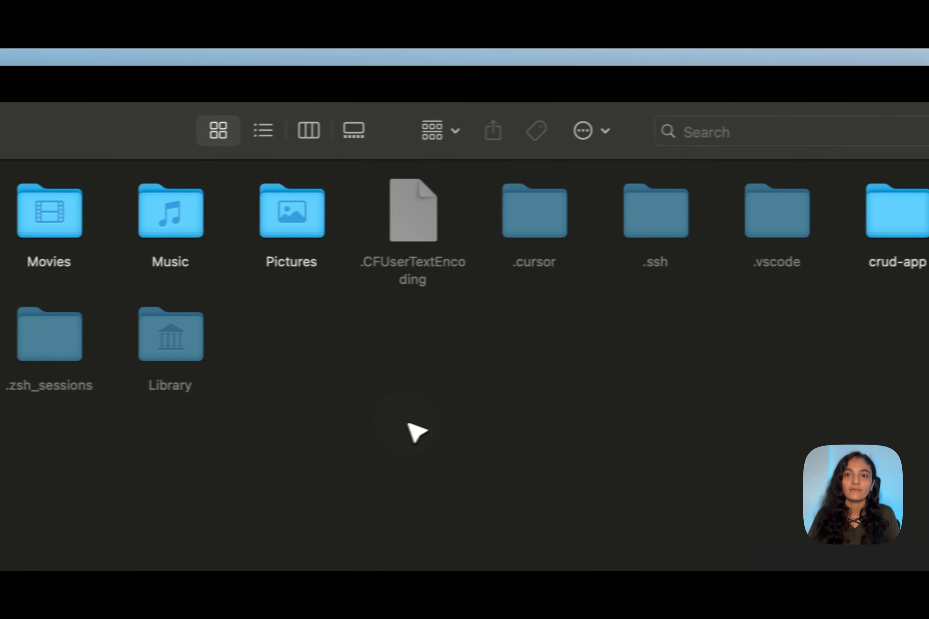
pyautogui.click(644, 221)
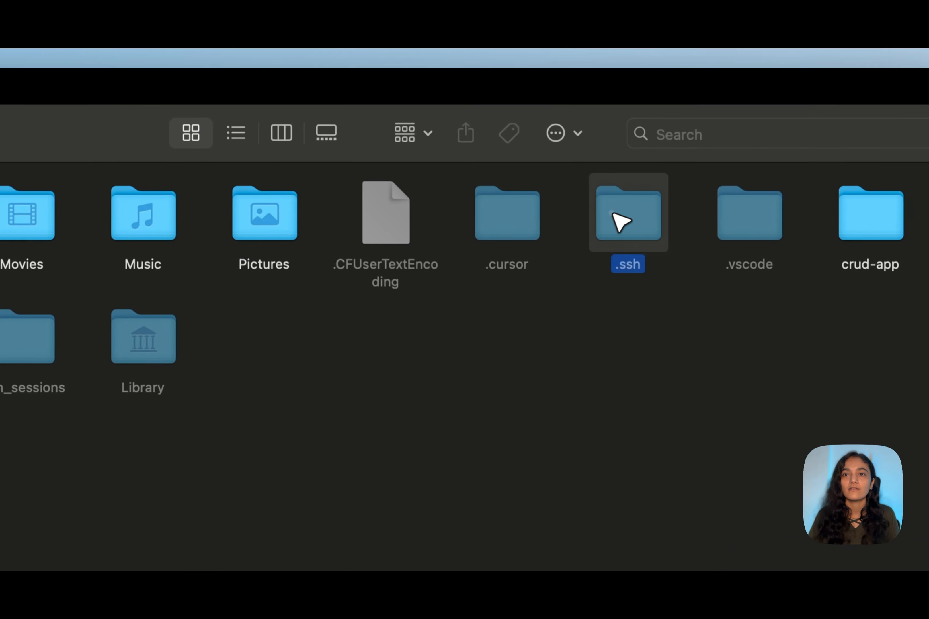
pyautogui.rightClick(646, 221)
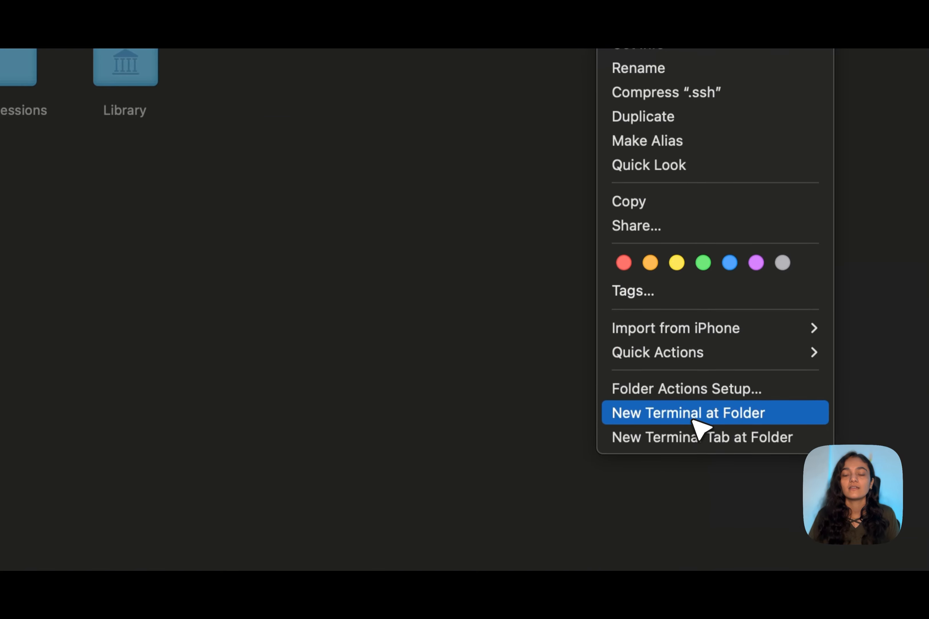
pyautogui.click(698, 526)
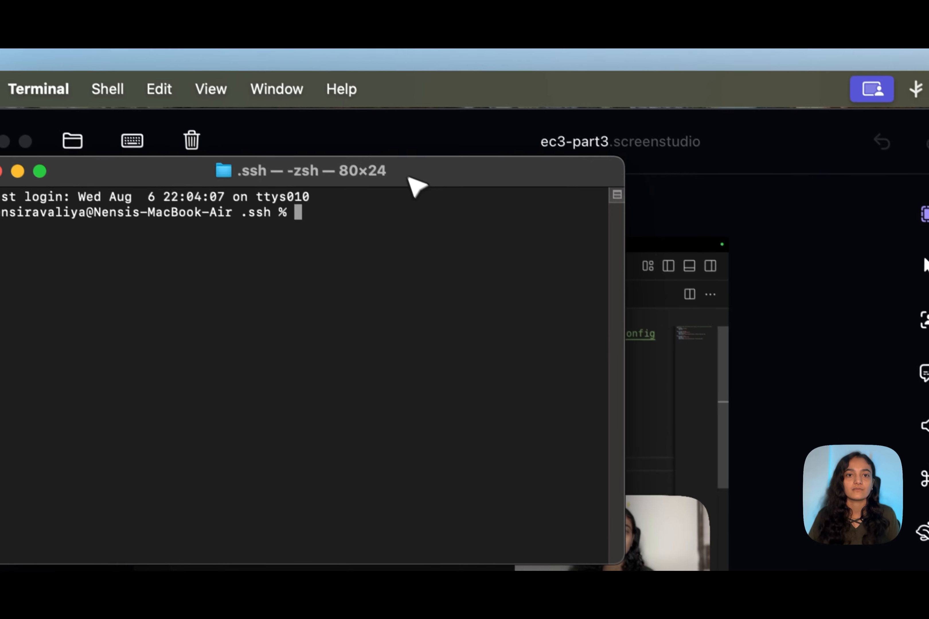
pyautogui.moveTo(416, 186); pyautogui.dragTo(577, 286)
pyautogui.click(212, 275)
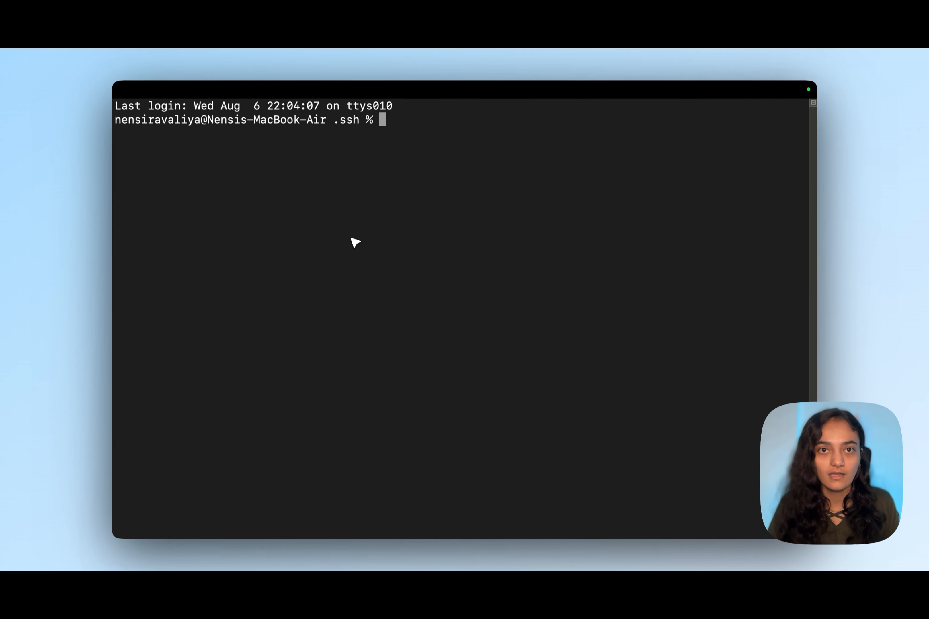
# Enlarge the terminal text and run chmod 400 yatrikey.pem to restrict the key file's permissions.
pyautogui.press('super+equal')
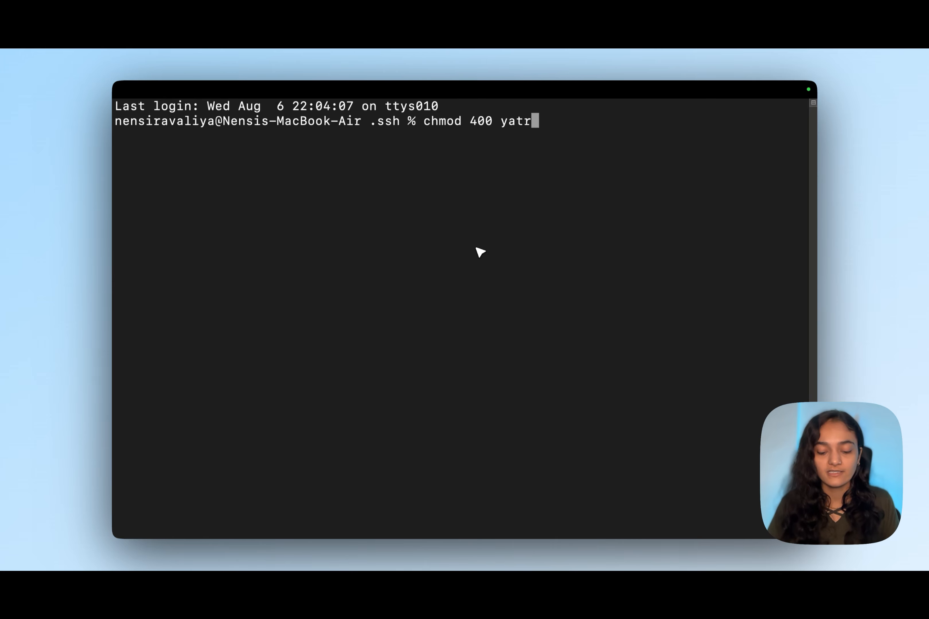
pyautogui.press('Tab')
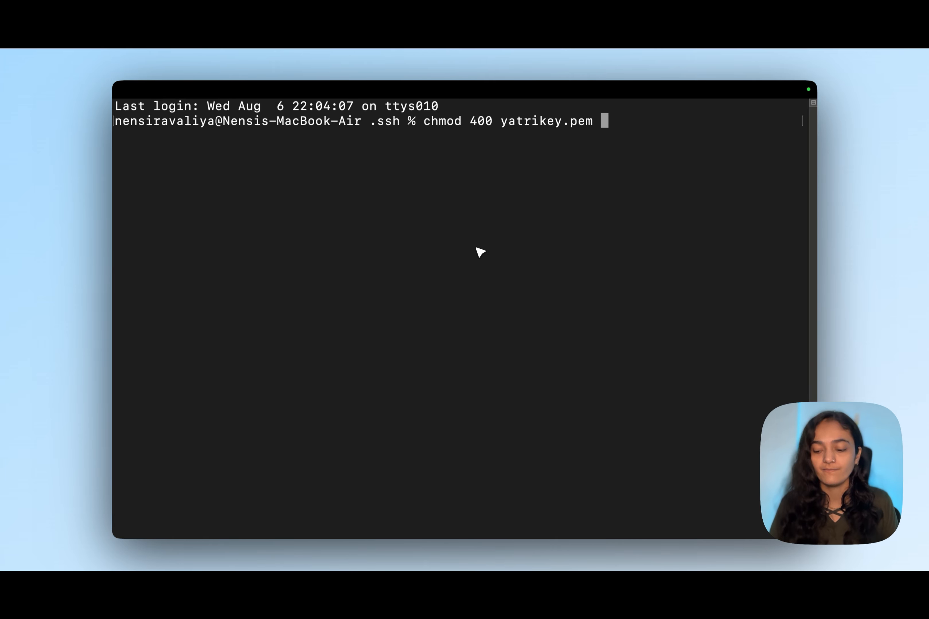
pyautogui.press('Return')
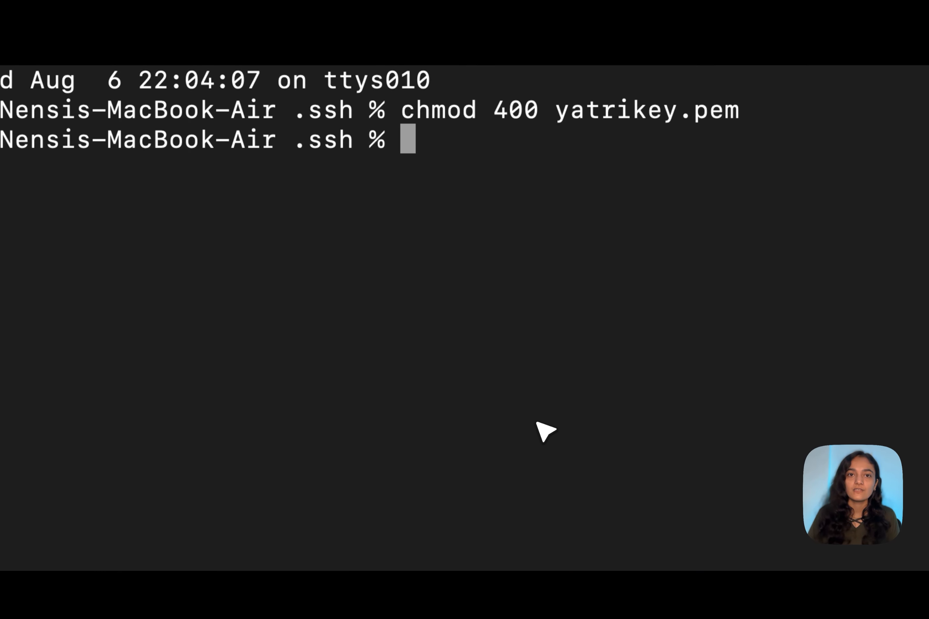
# Switch to Visual Studio Code and open the .ssh/config file in the home folder through the SSH host configuration.
pyautogui.moveTo(439, 552)
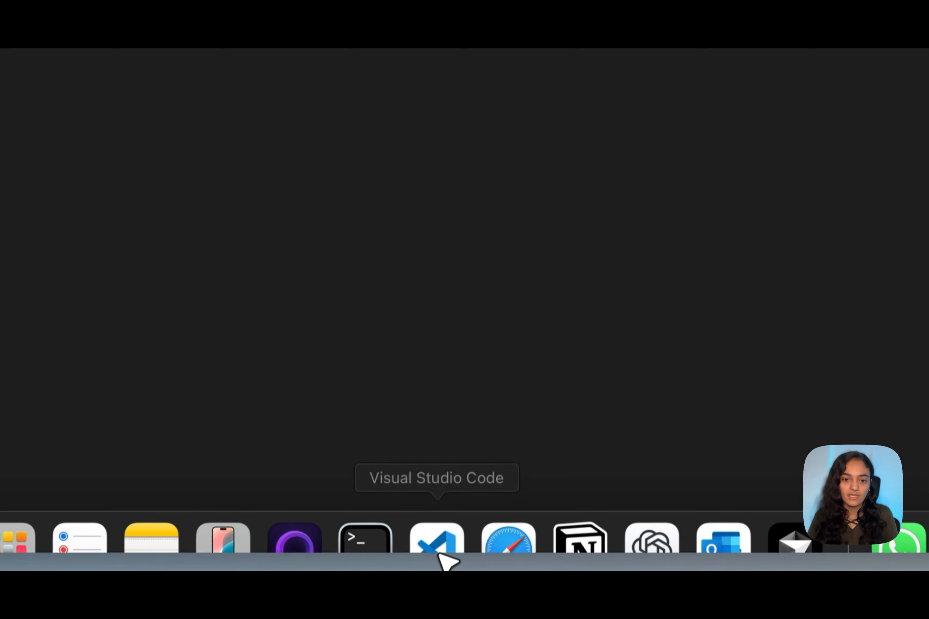
pyautogui.click(440, 507)
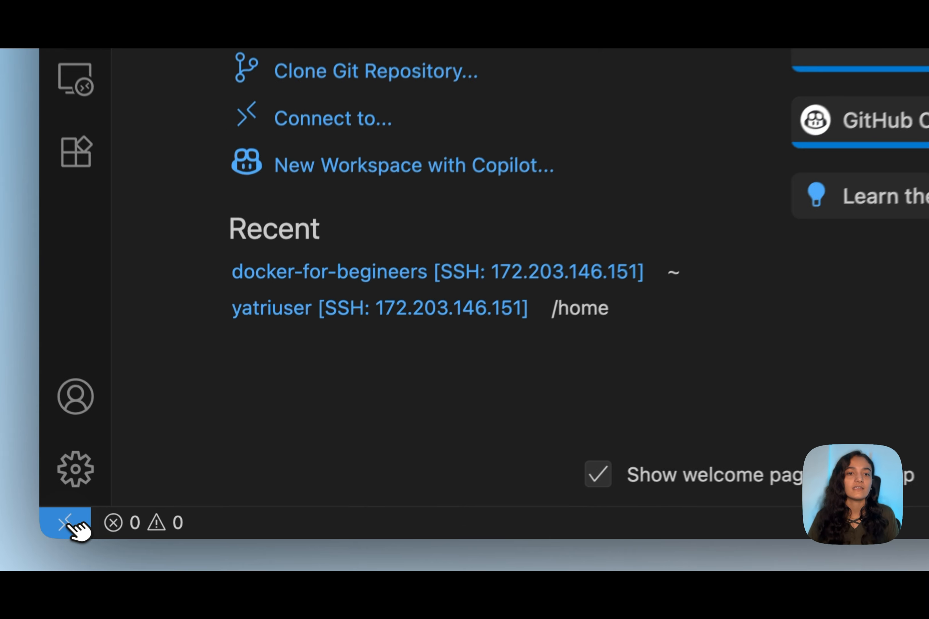
pyautogui.click(126, 531)
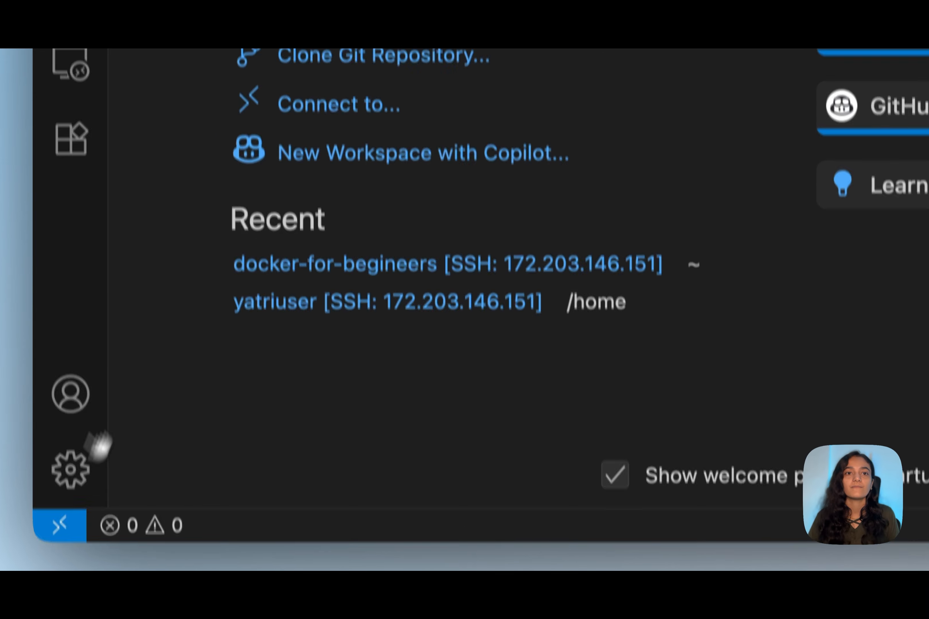
pyautogui.click(497, 95)
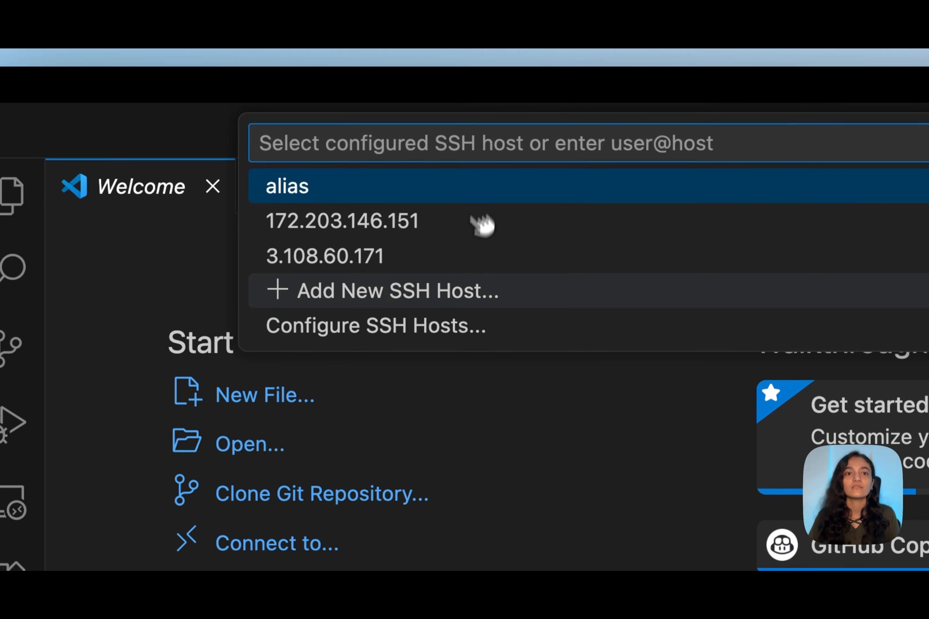
pyautogui.click(466, 334)
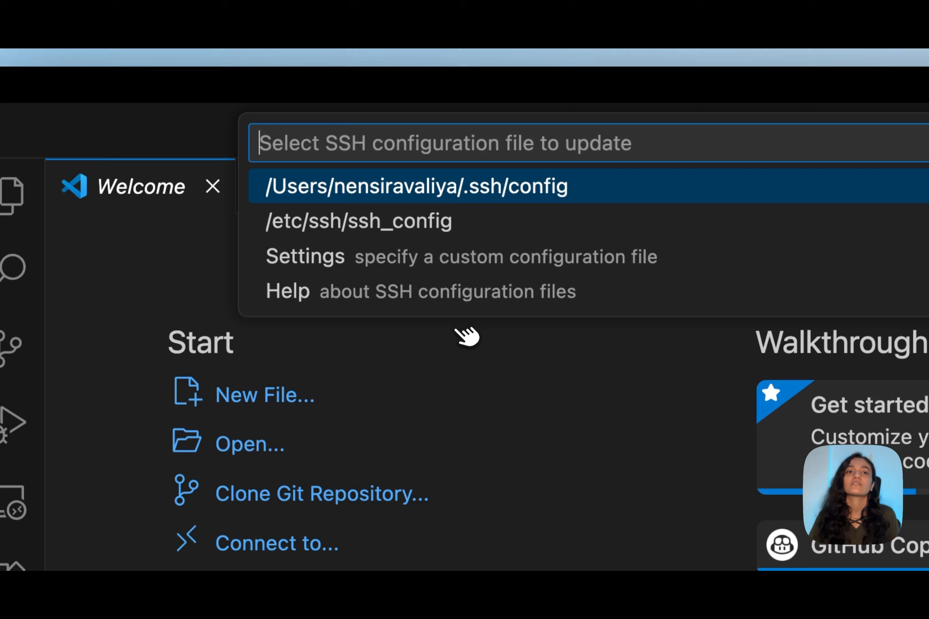
pyautogui.click(555, 188)
pyautogui.click(438, 547)
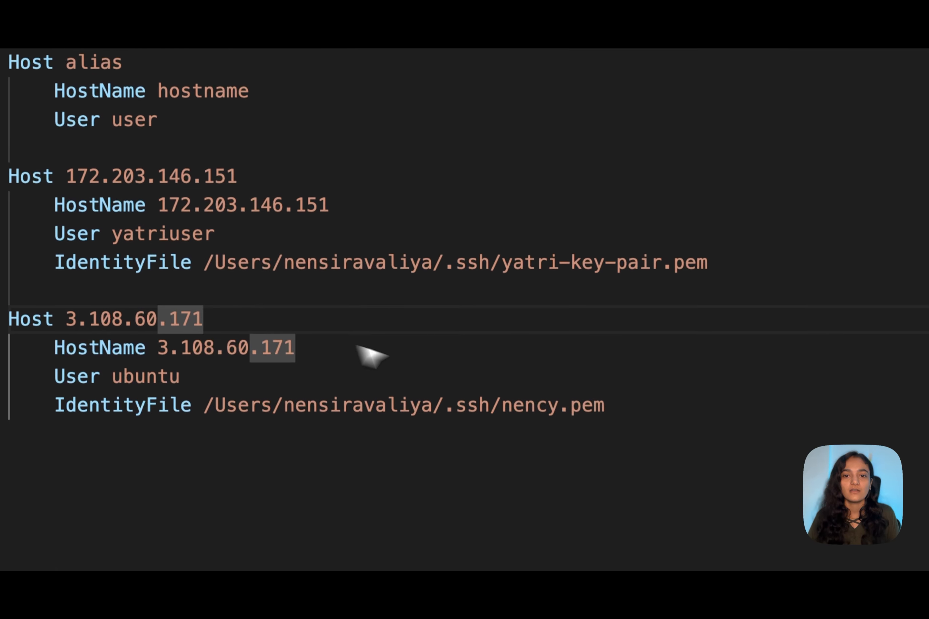
# Duplicate the four-line Host 3.108.60.171 entry below itself at the end of the config file, separated by a blank line.
pyautogui.moveTo(621, 358); pyautogui.dragTo(76, 251)
pyautogui.press('super+c')
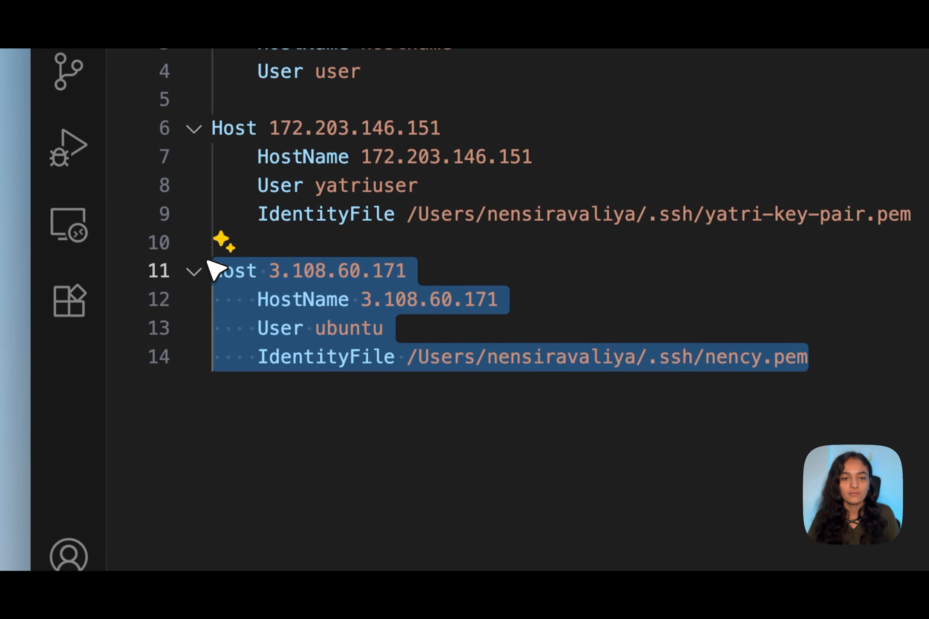
pyautogui.click(591, 319)
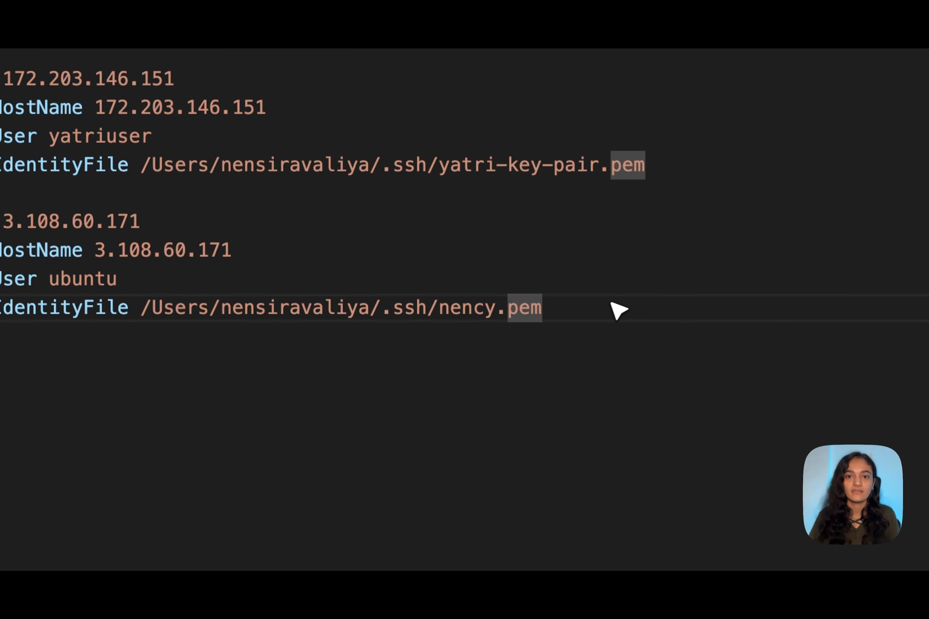
pyautogui.press('Return')
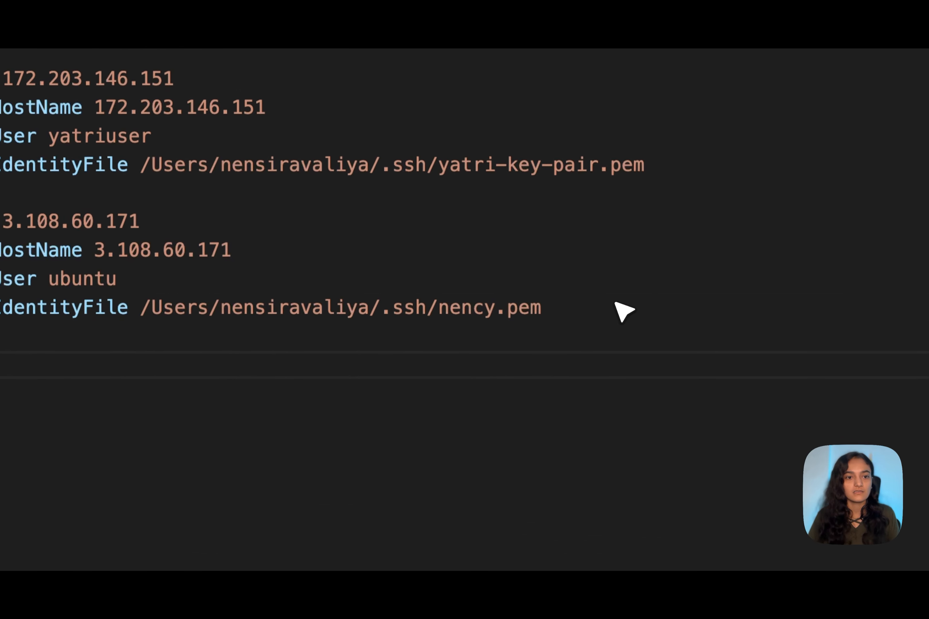
pyautogui.press('super+v')
pyautogui.scroll(-3, 533, 439)
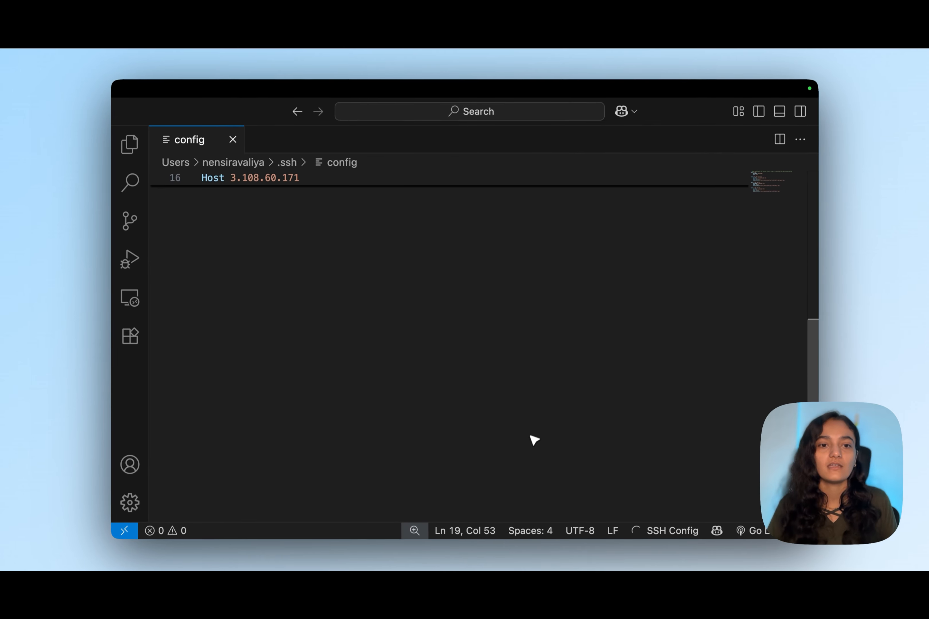
pyautogui.scroll(3, 532, 444)
pyautogui.scroll(-2, 521, 439)
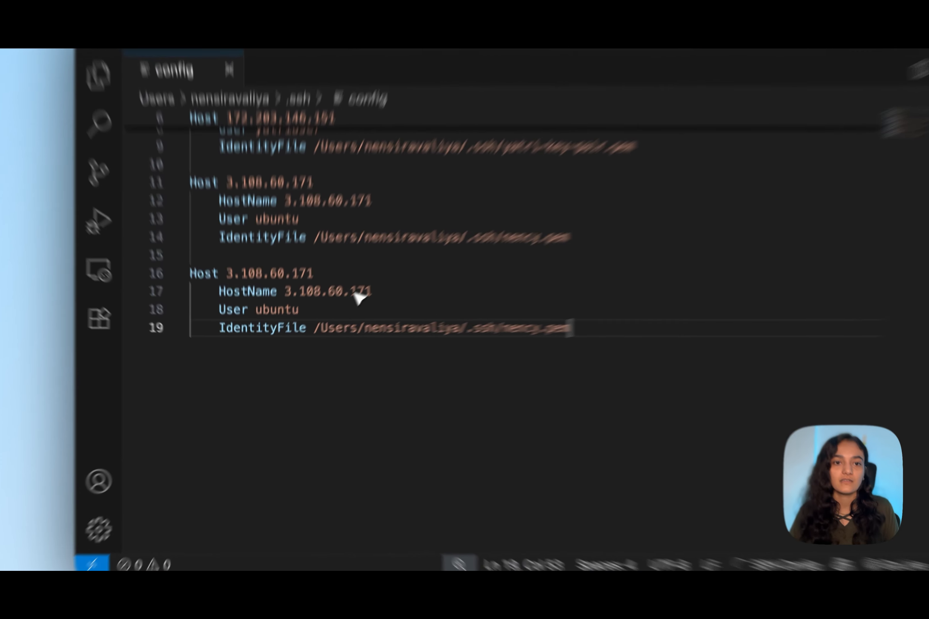
# Switch to Safari, open the yatricloud-vm instance summary, and copy its public IPv4 address.
pyautogui.click(309, 296)
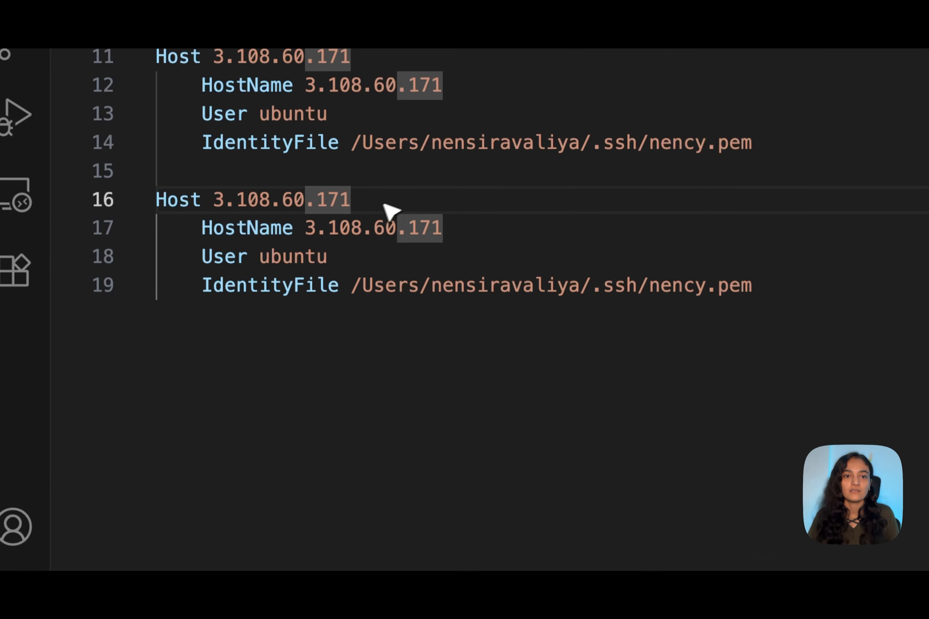
pyautogui.moveTo(460, 554)
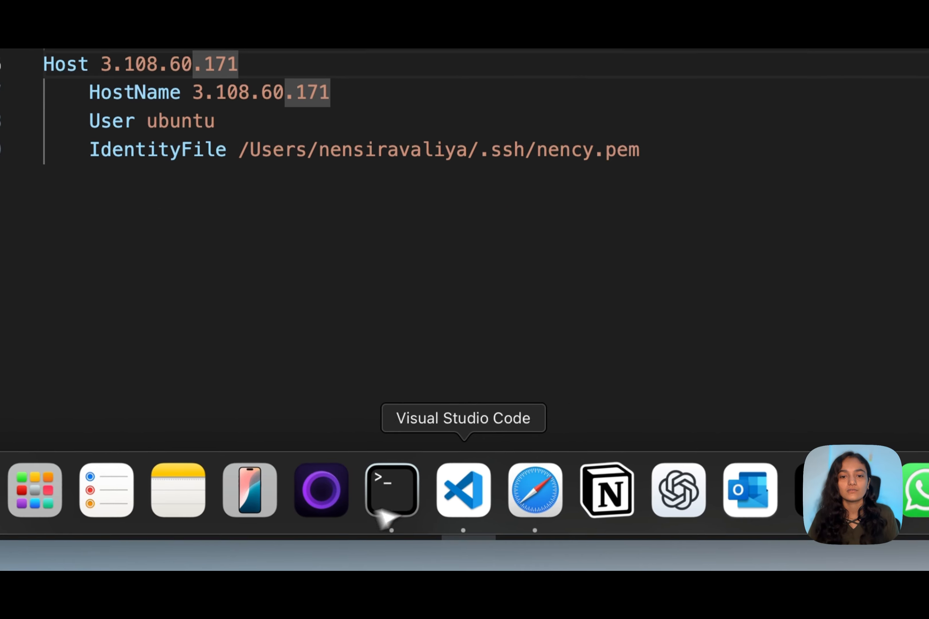
pyautogui.click(537, 486)
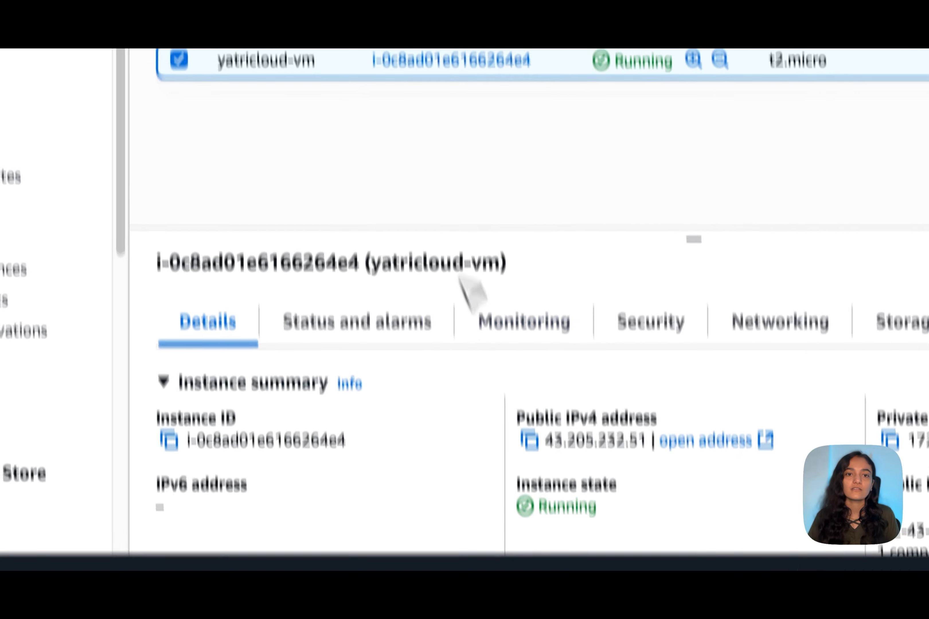
pyautogui.click(505, 215)
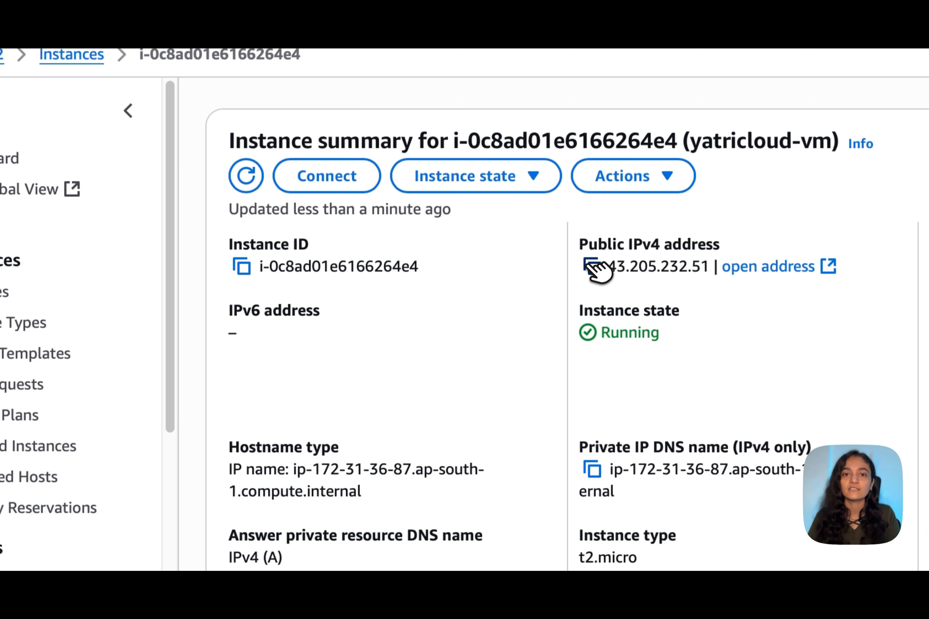
pyautogui.click(593, 267)
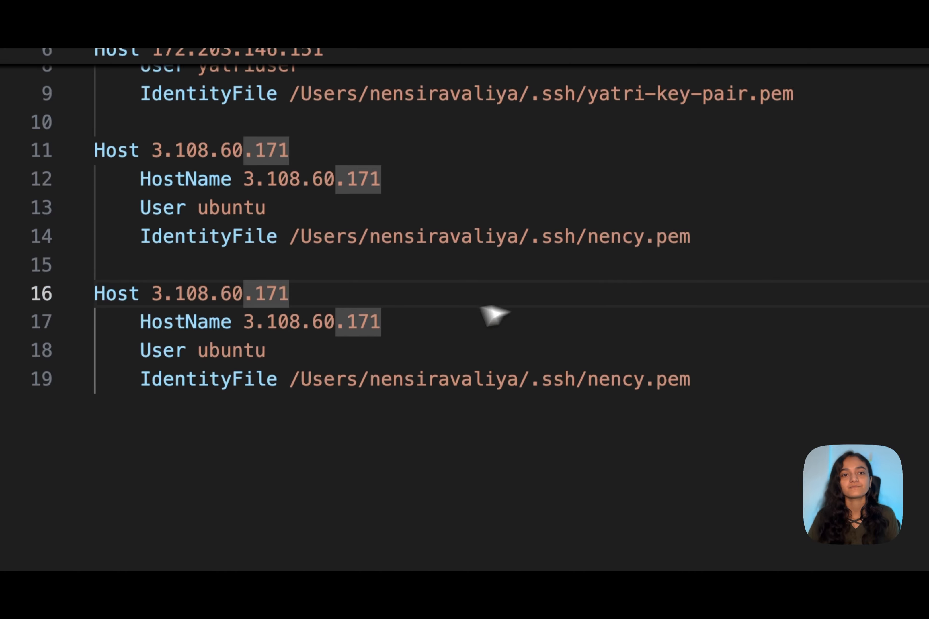
# Back in the SSH config file, set both Host and HostName of the duplicated entry to 43.205.232.51.
pyautogui.press('BackSpace')
pyautogui.press('BackSpace')
pyautogui.press('BackSpace')
pyautogui.press('BackSpace')
pyautogui.press('BackSpace')
pyautogui.press('BackSpace')
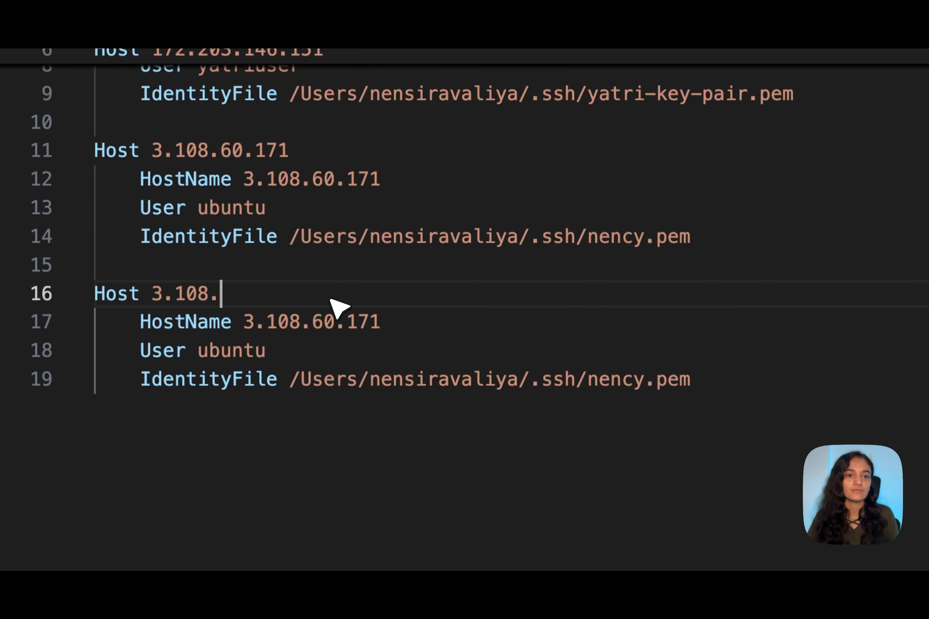
pyautogui.press('super+v')
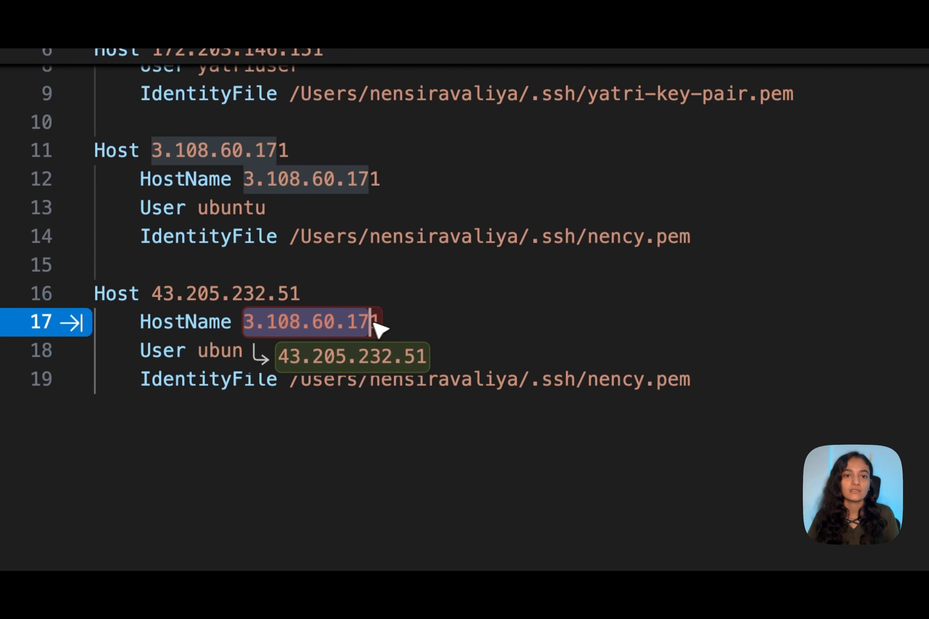
pyautogui.press('Tab')
pyautogui.click(372, 346)
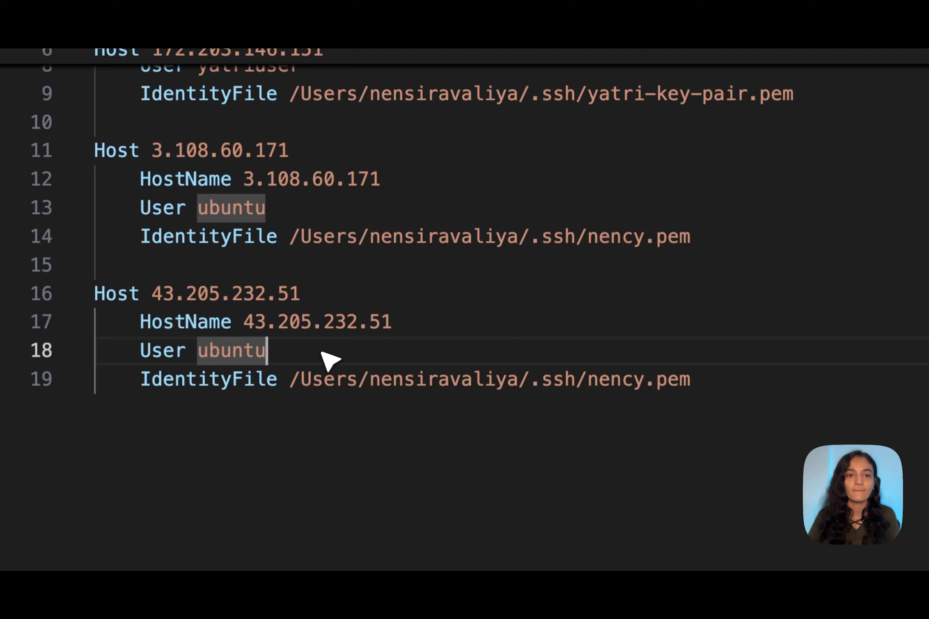
# Change the key file name in the Host 43.205.232.51 entry's IdentityFile path to yatrikey.pem.
pyautogui.click(400, 380)
pyautogui.click(279, 379)
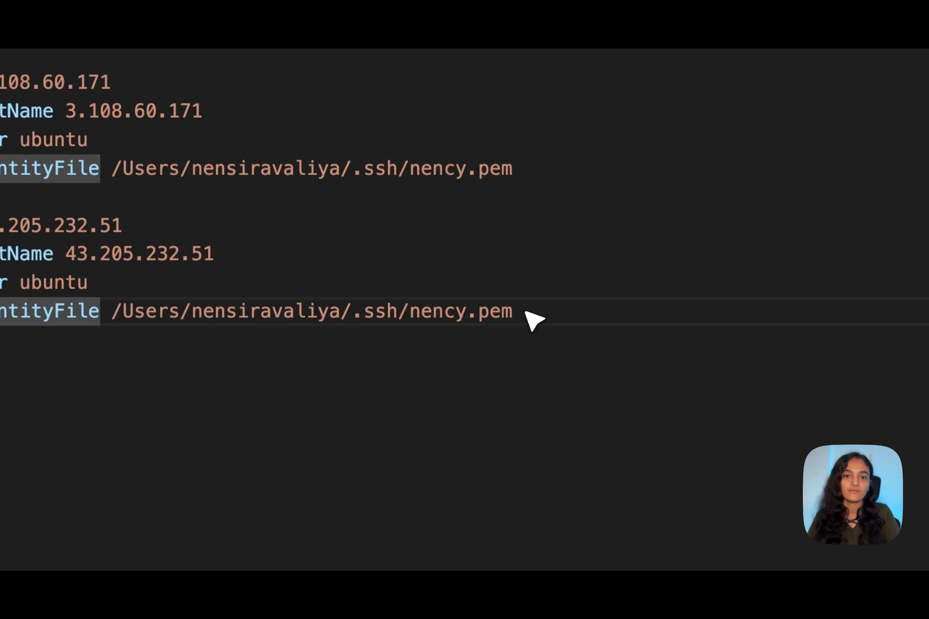
pyautogui.doubleClick(429, 317)
pyautogui.write('key')
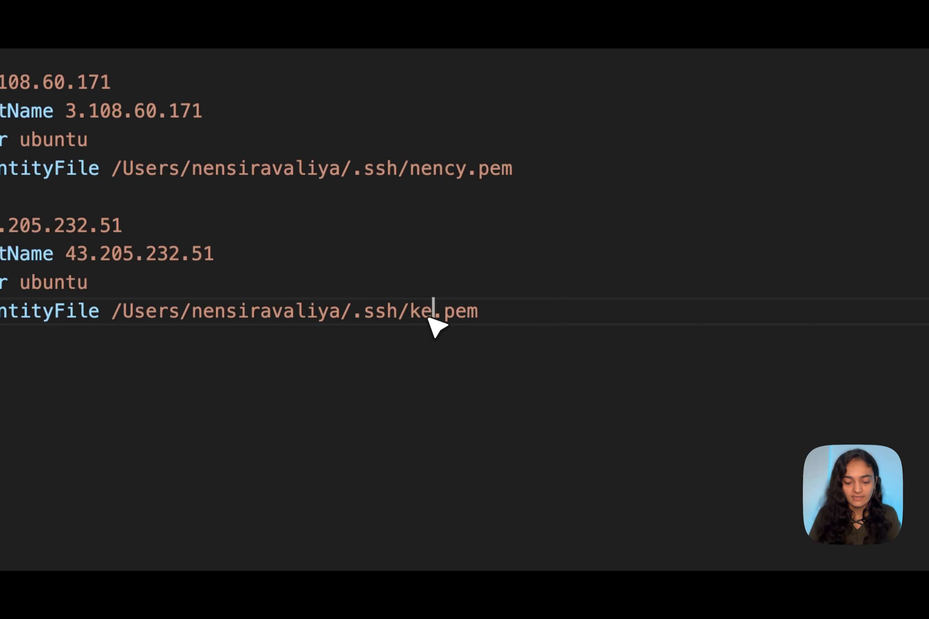
pyautogui.press('BackSpace')
pyautogui.press('BackSpace')
pyautogui.press('BackSpace')
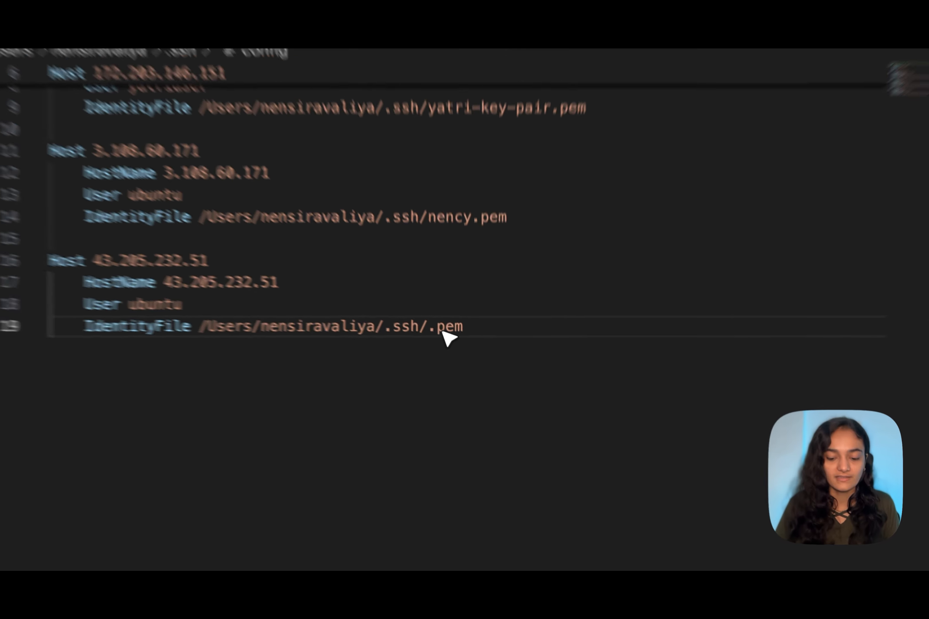
pyautogui.write('yatrik')
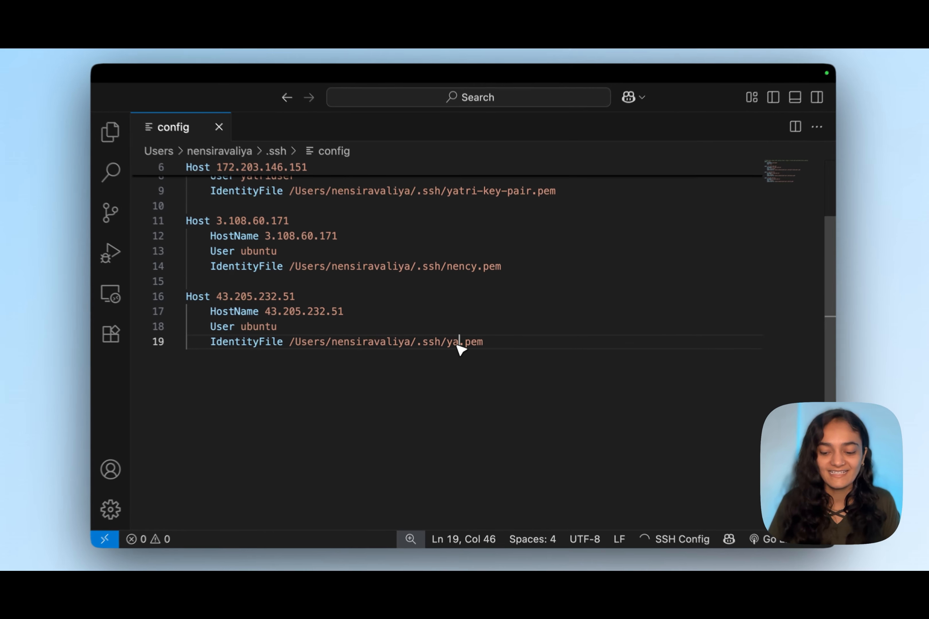
pyautogui.write('ey')
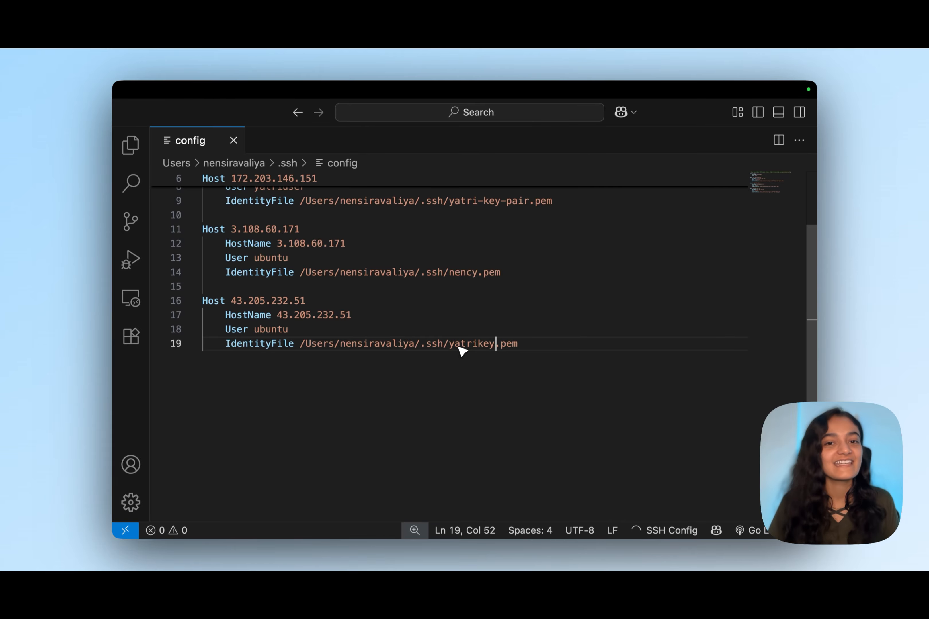
pyautogui.click(549, 341)
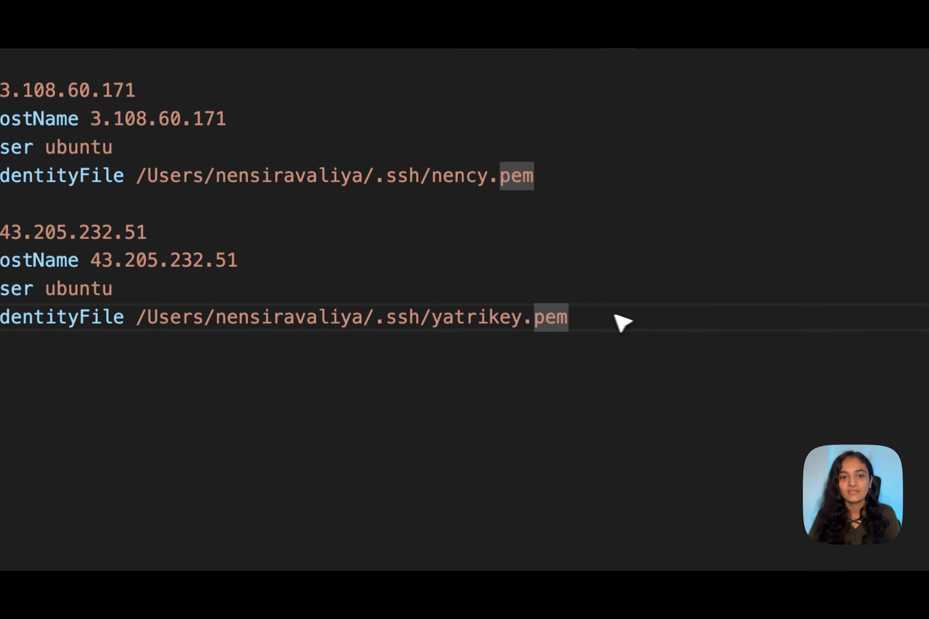
# Review the HostName, User and IdentityFile lines of the Host 43.205.232.51 entry in the config file.
pyautogui.moveTo(543, 343); pyautogui.dragTo(309, 358)
pyautogui.moveTo(239, 327); pyautogui.dragTo(224, 307)
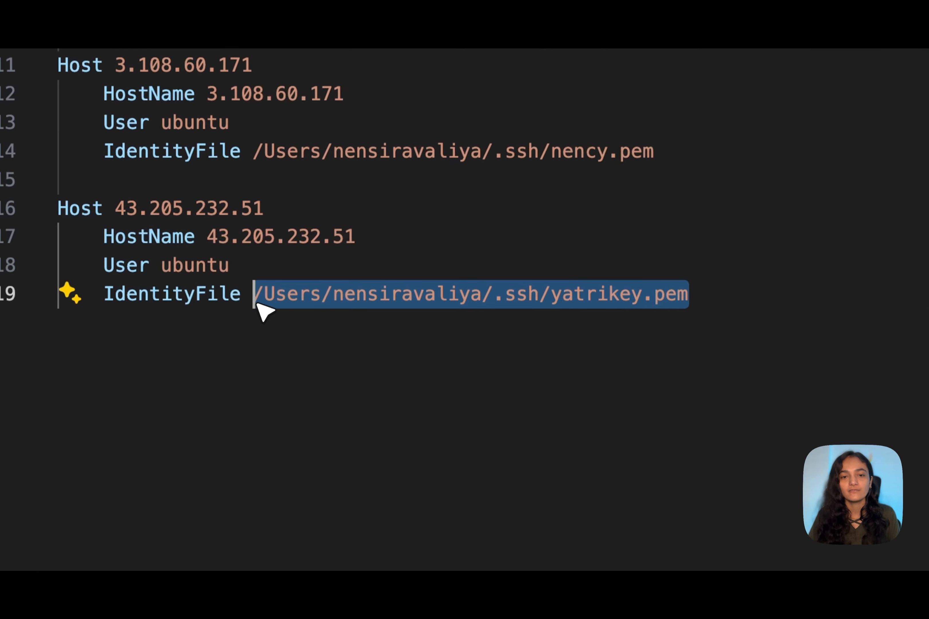
pyautogui.click(681, 292)
pyautogui.moveTo(615, 305); pyautogui.dragTo(82, 248)
pyautogui.click(80, 226)
pyautogui.click(249, 315)
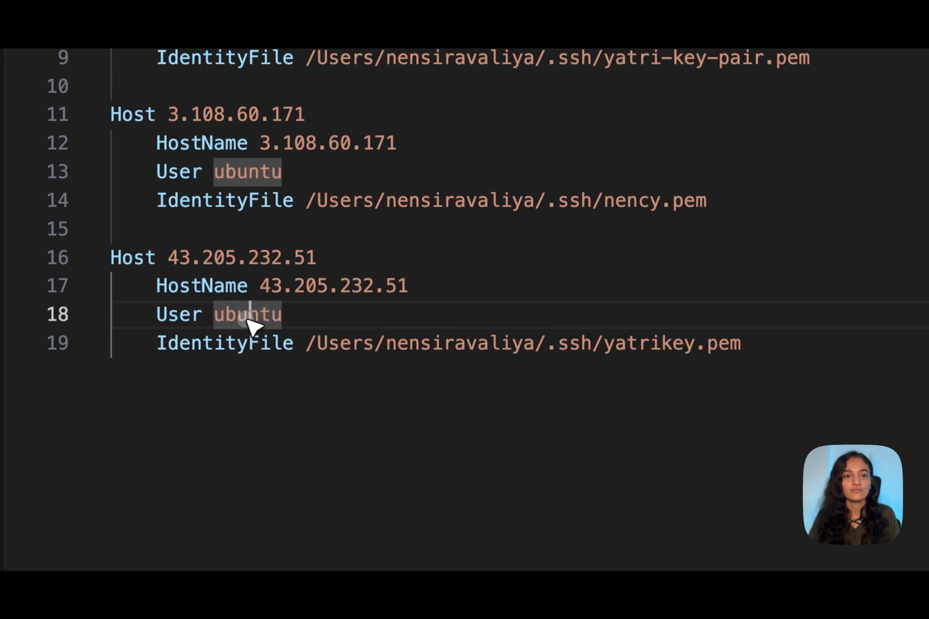
pyautogui.click(340, 344)
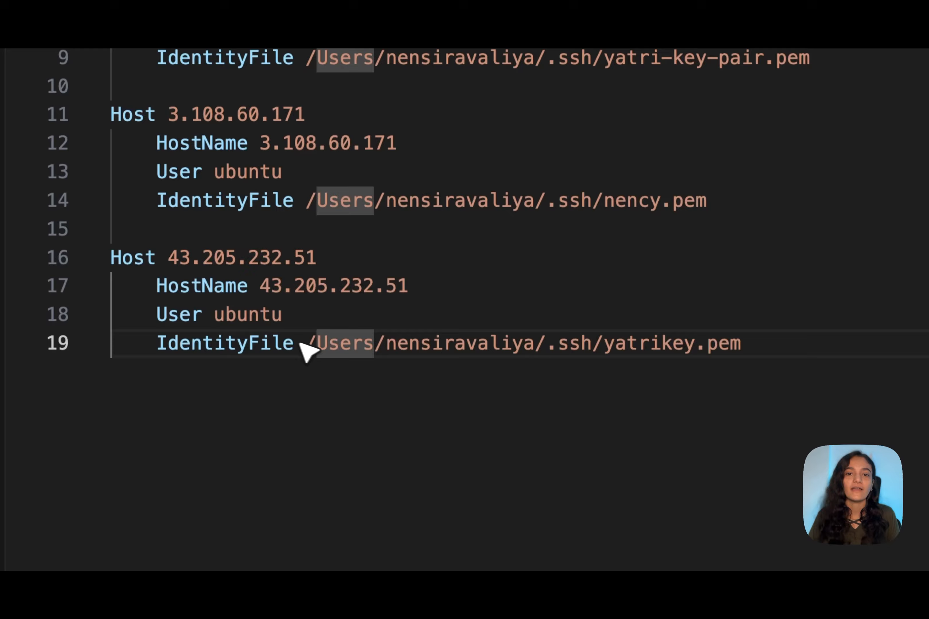
pyautogui.click(782, 353)
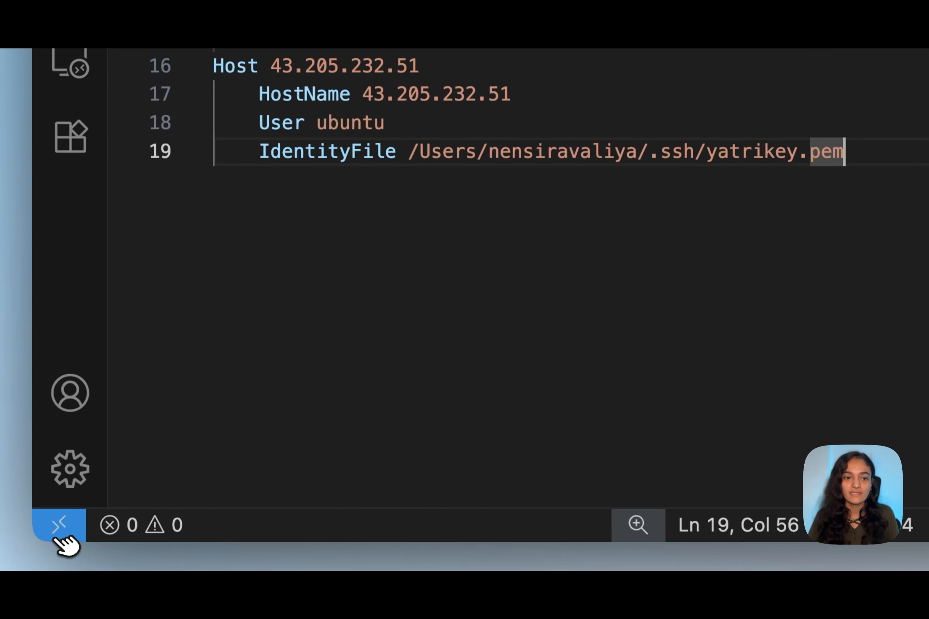
# Connect to the configured SSH host 43.205.232.51 and accept its fingerprint to continue.
pyautogui.click(61, 530)
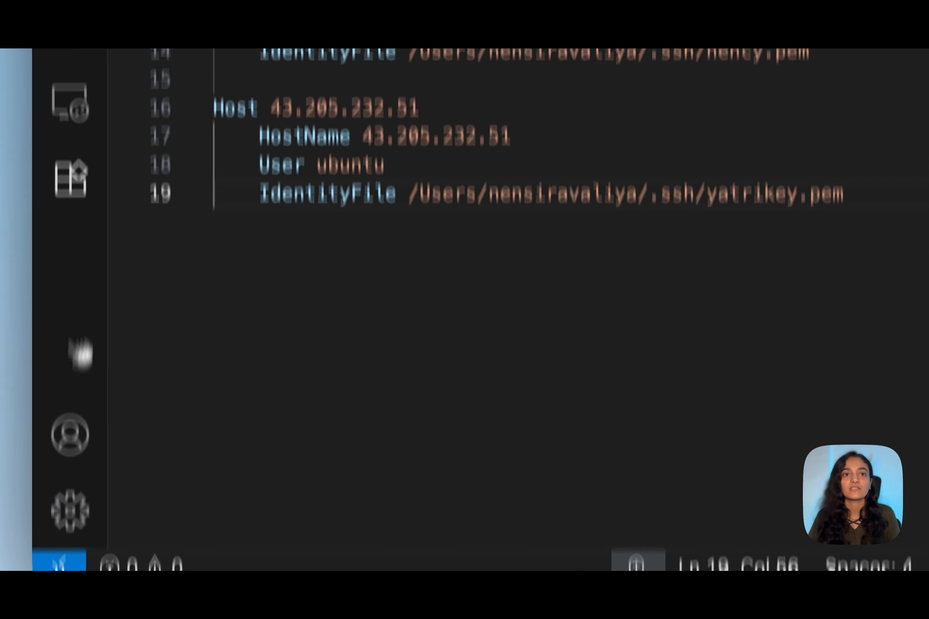
pyautogui.click(560, 197)
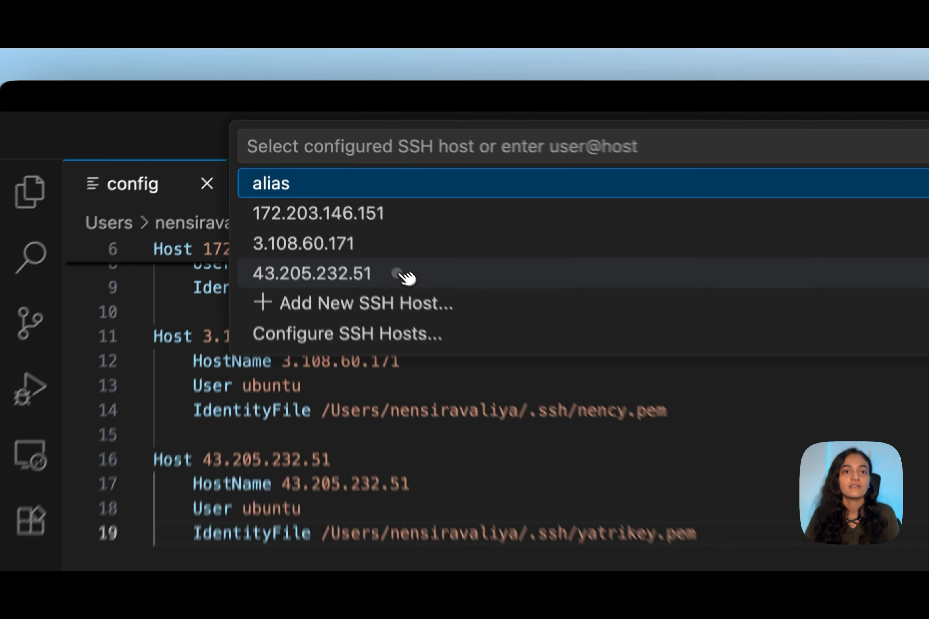
pyautogui.click(350, 193)
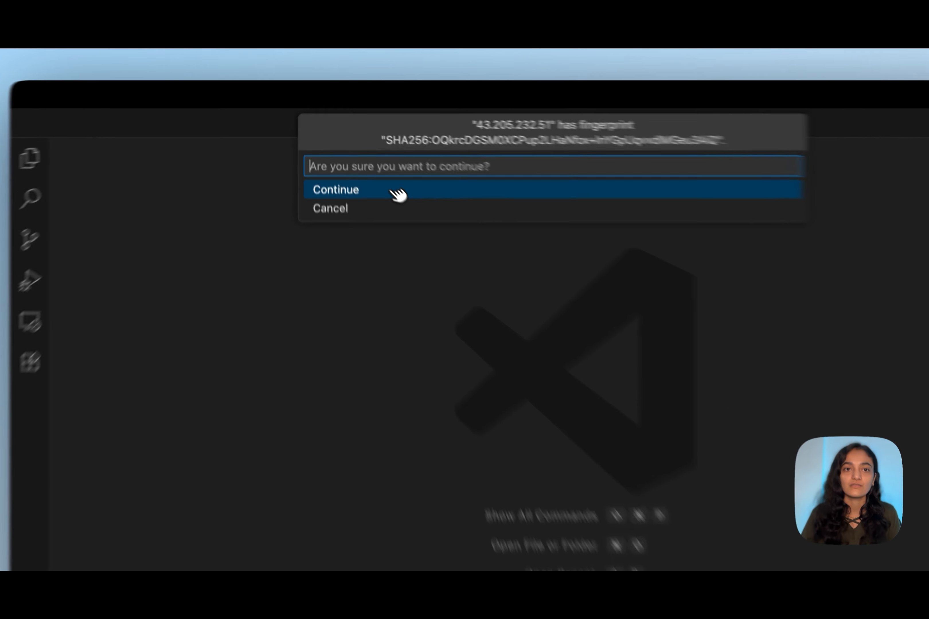
pyautogui.click(365, 155)
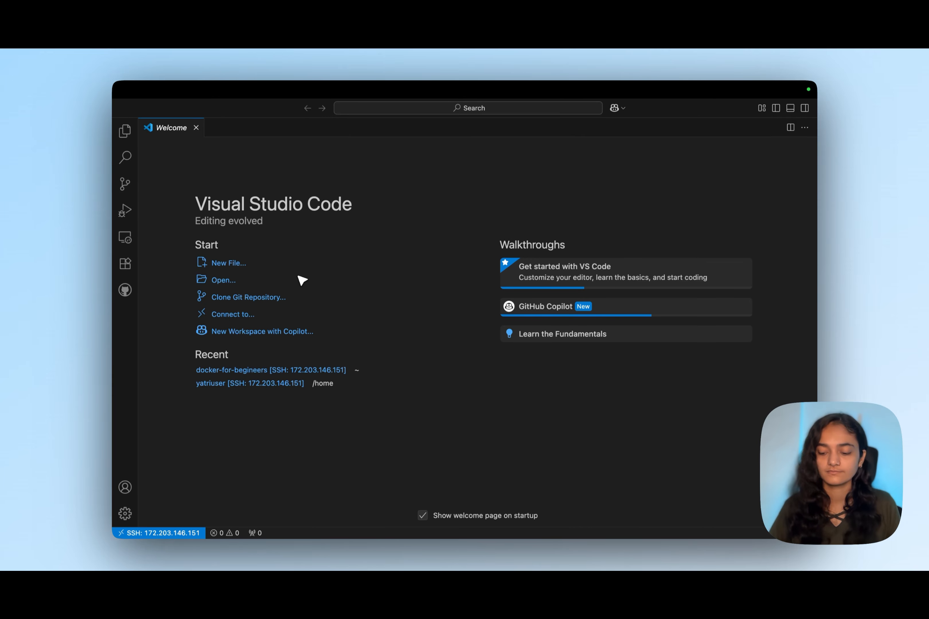
# Enlarge the interface of the remote window and open a new terminal in it.
pyautogui.press('super+equal')
pyautogui.press('super+equal')
pyautogui.press('super+equal')
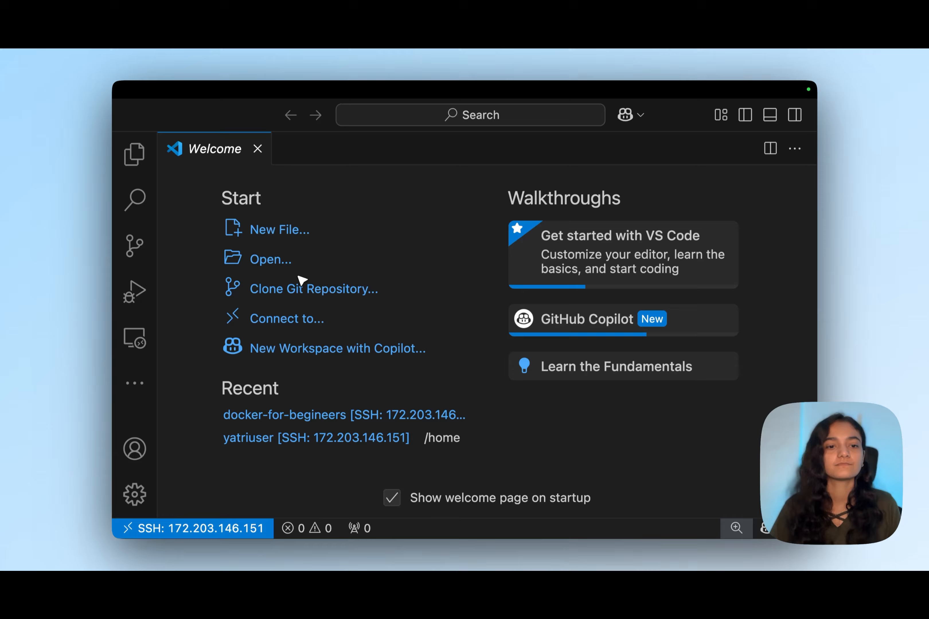
pyautogui.press('super+equal')
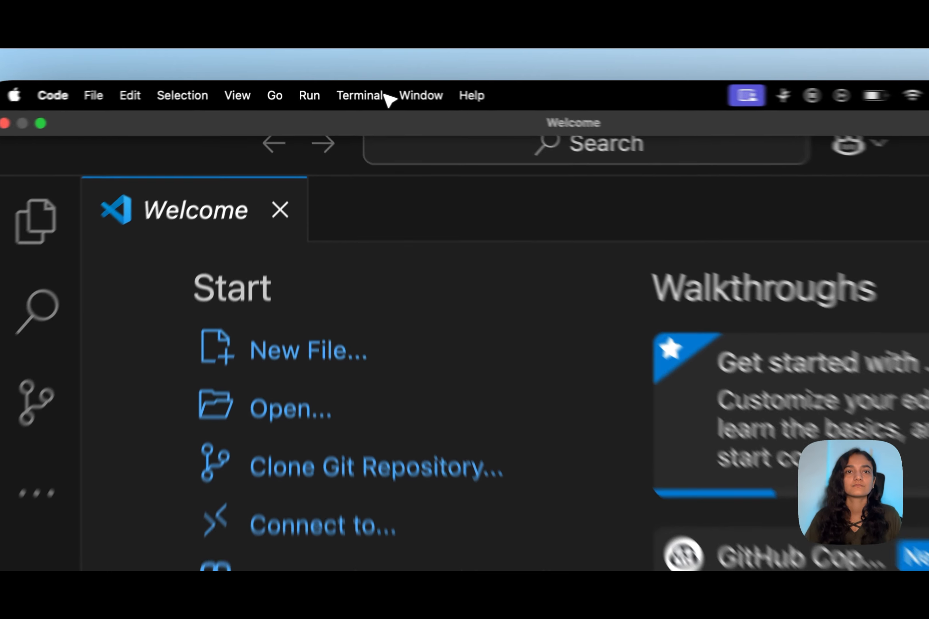
pyautogui.click(342, 89)
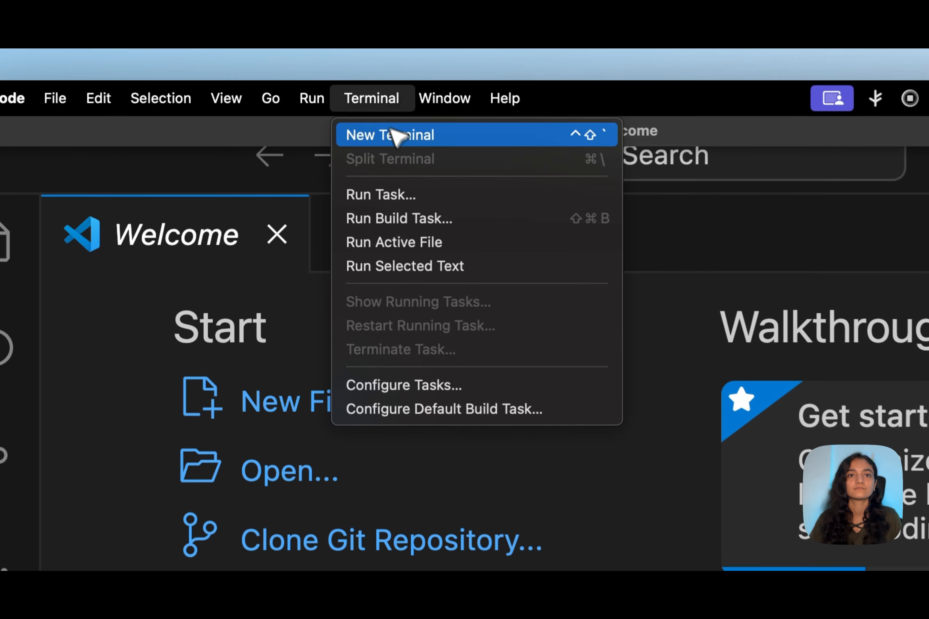
pyautogui.click(352, 118)
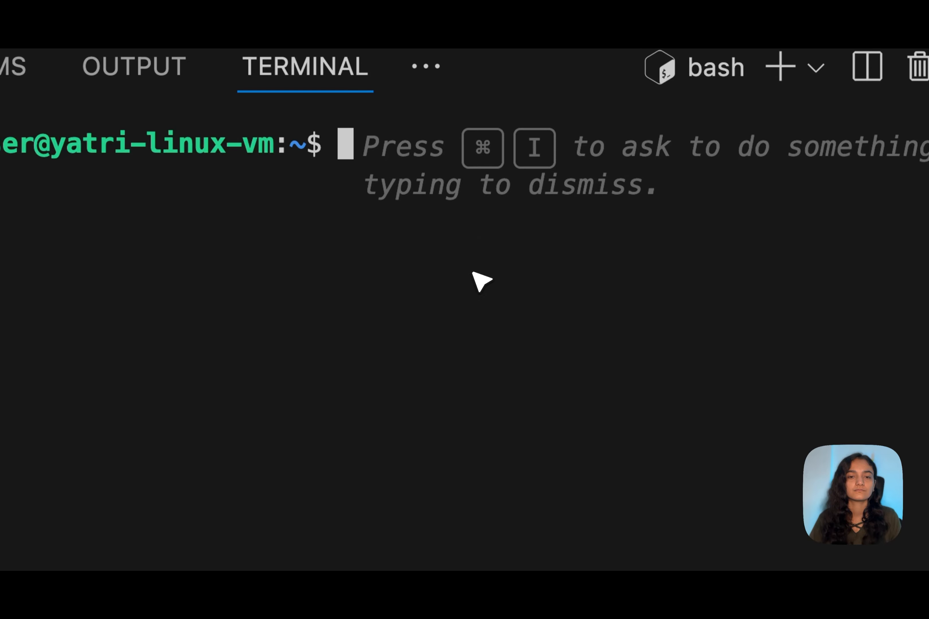
# Update the package lists on the remote machine by running sudo apt update in the terminal.
pyautogui.click(425, 240)
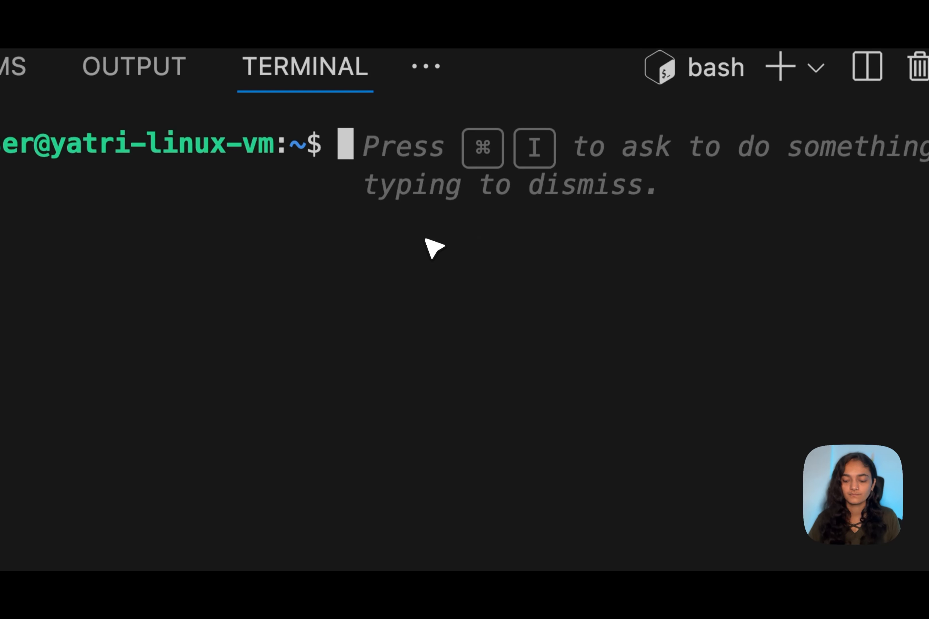
pyautogui.press('super+i')
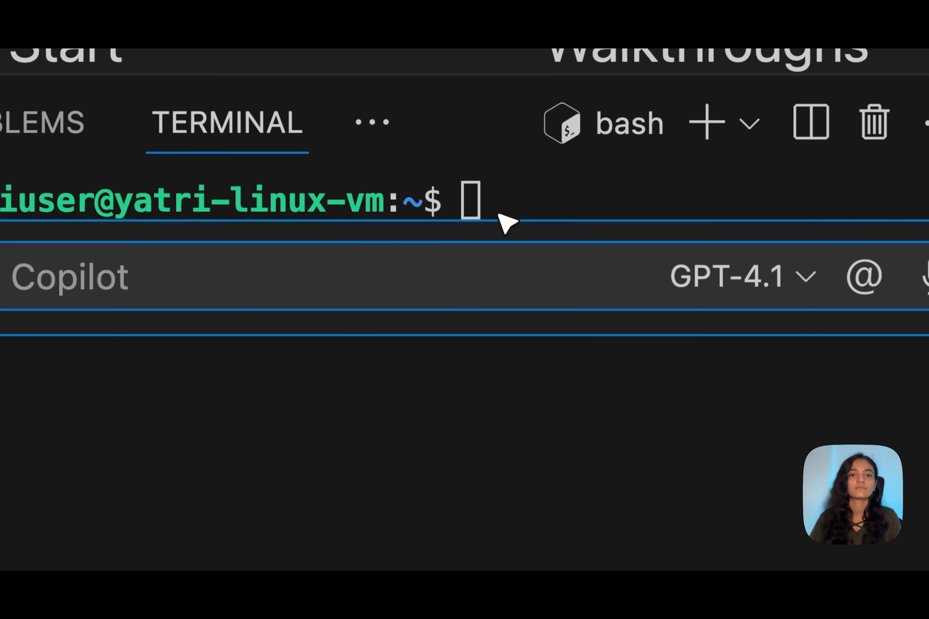
pyautogui.click(528, 206)
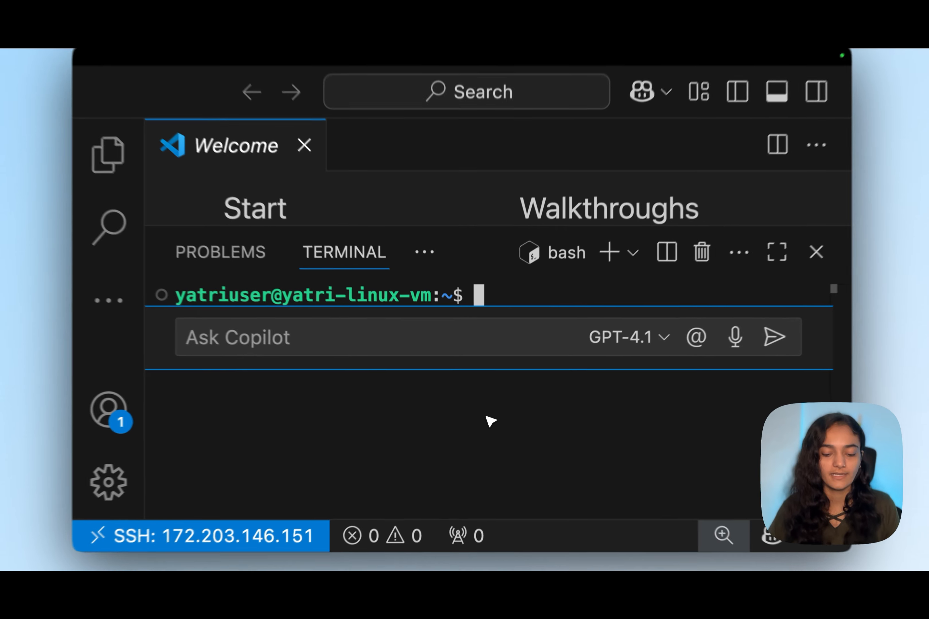
pyautogui.write('sudo ')
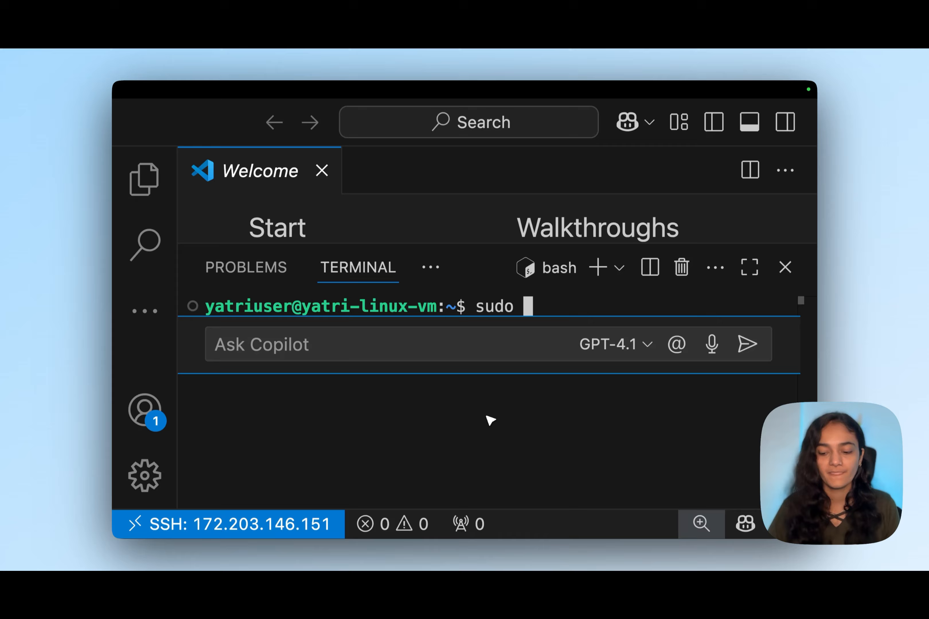
pyautogui.write('apt update')
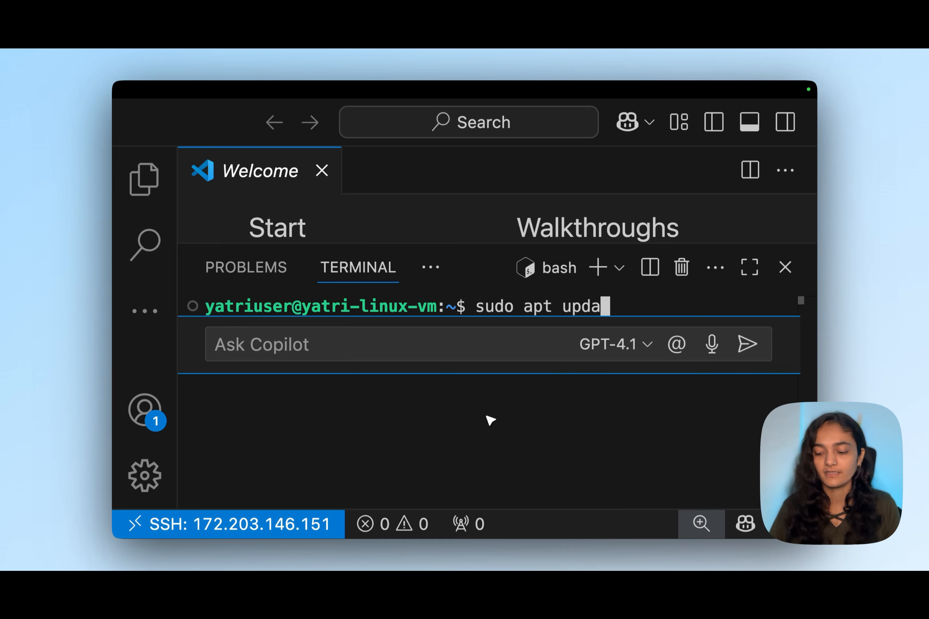
pyautogui.press('Return')
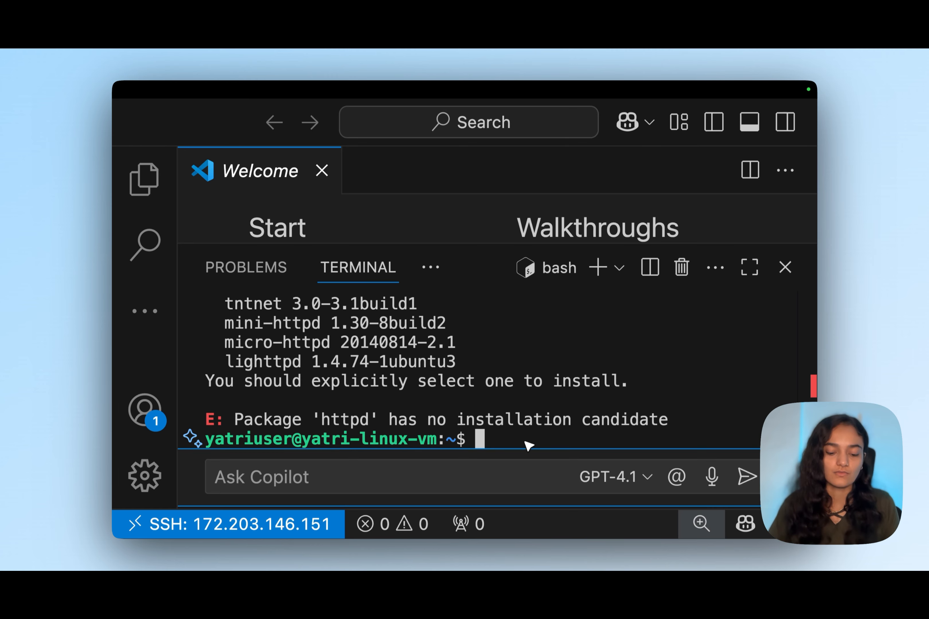
# Install the Apache web server by running sudo apt install apache2 -y.
pyautogui.write('do ')
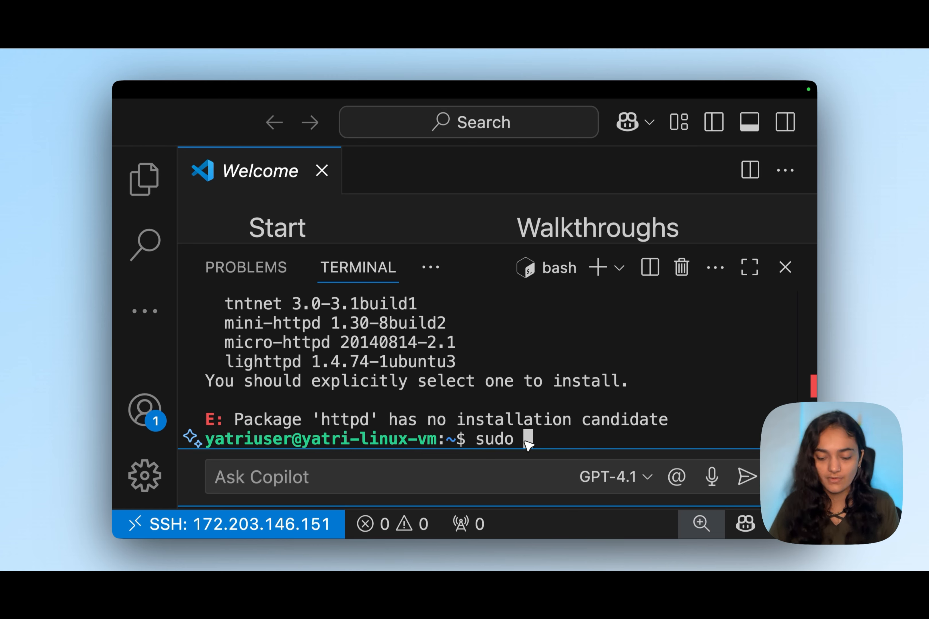
pyautogui.write('apt install apache2 -y')
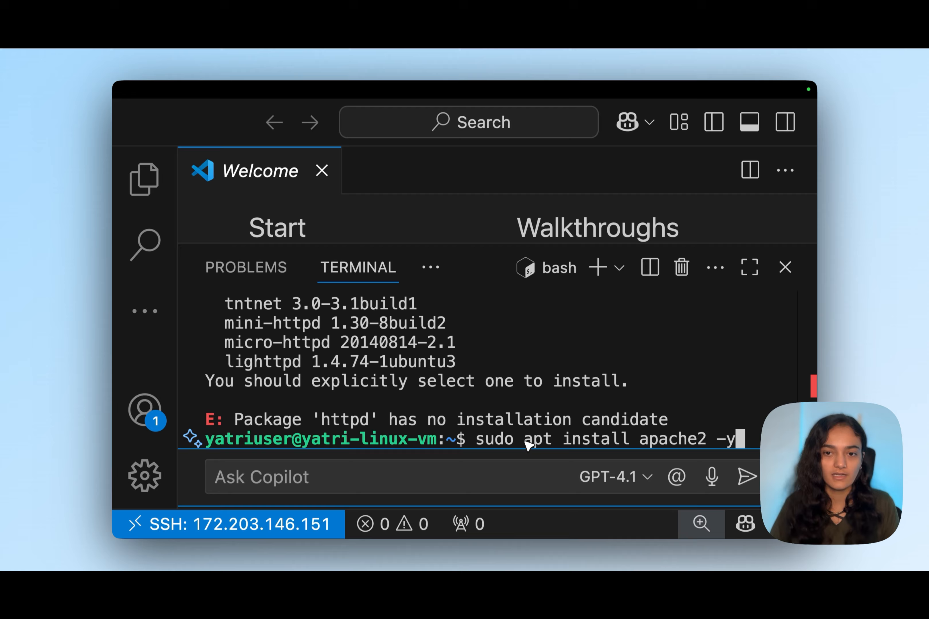
pyautogui.press('Return')
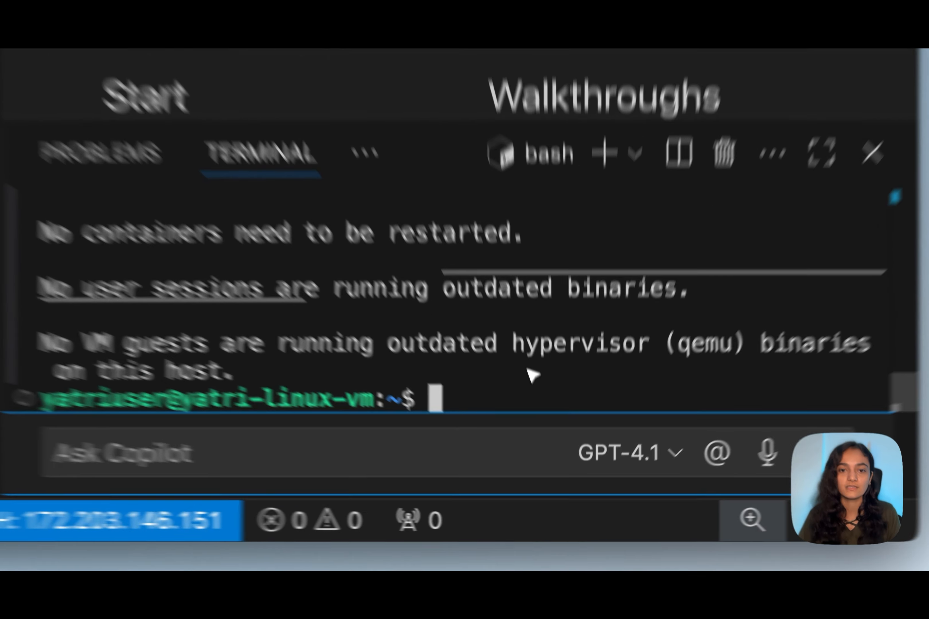
# Allow Apache through the remote machine's firewall by running sudo ufw allow "apache".
pyautogui.write('sudo ')
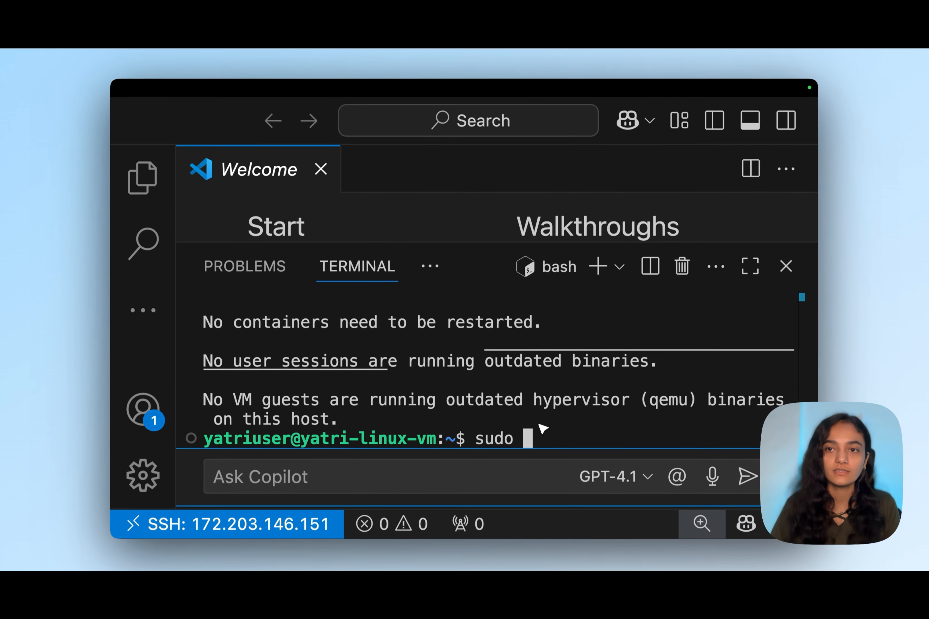
pyautogui.write('a')
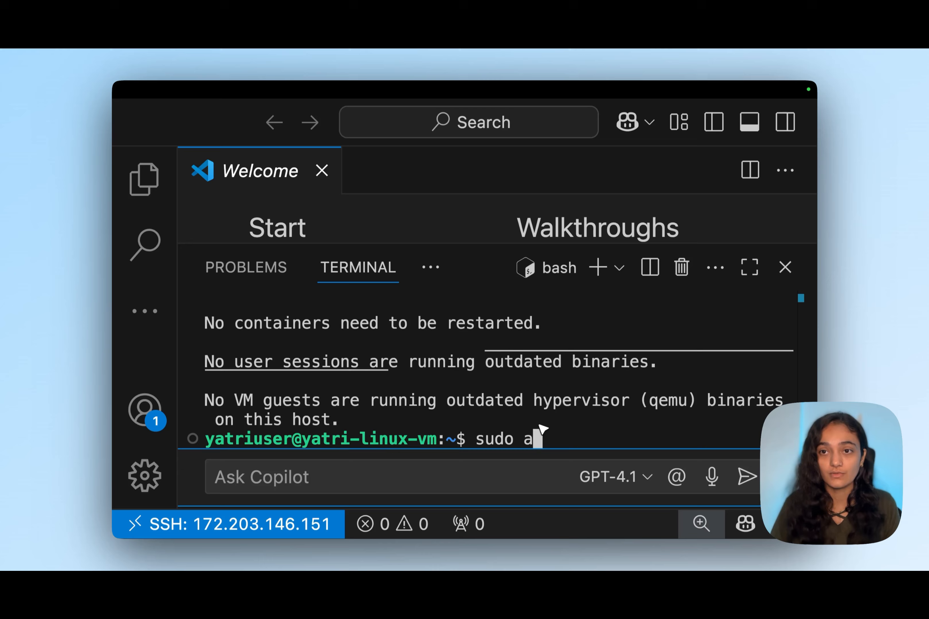
pyautogui.press('BackSpace')
pyautogui.write('uf')
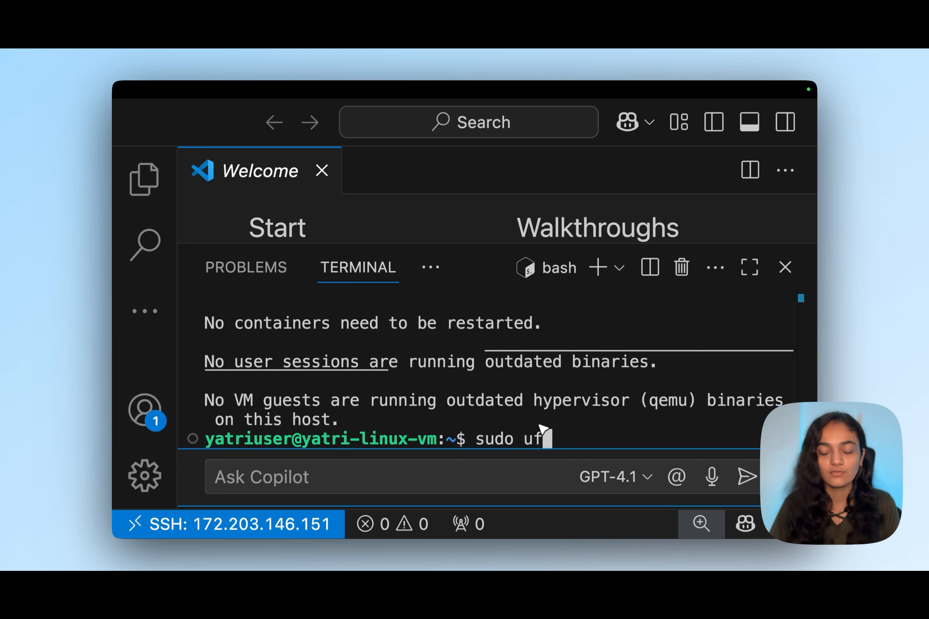
pyautogui.write('w allo')
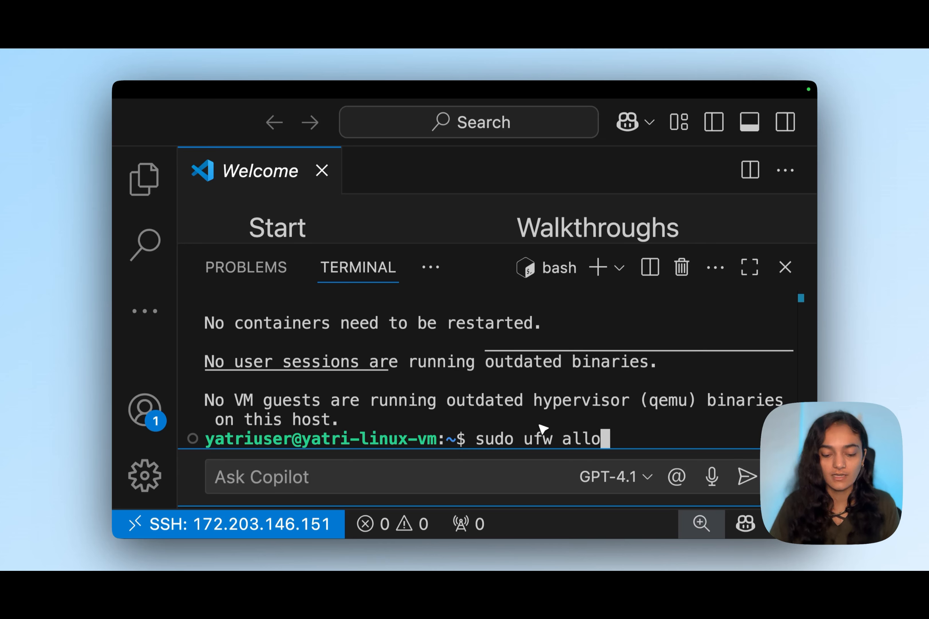
pyautogui.write('w ao')
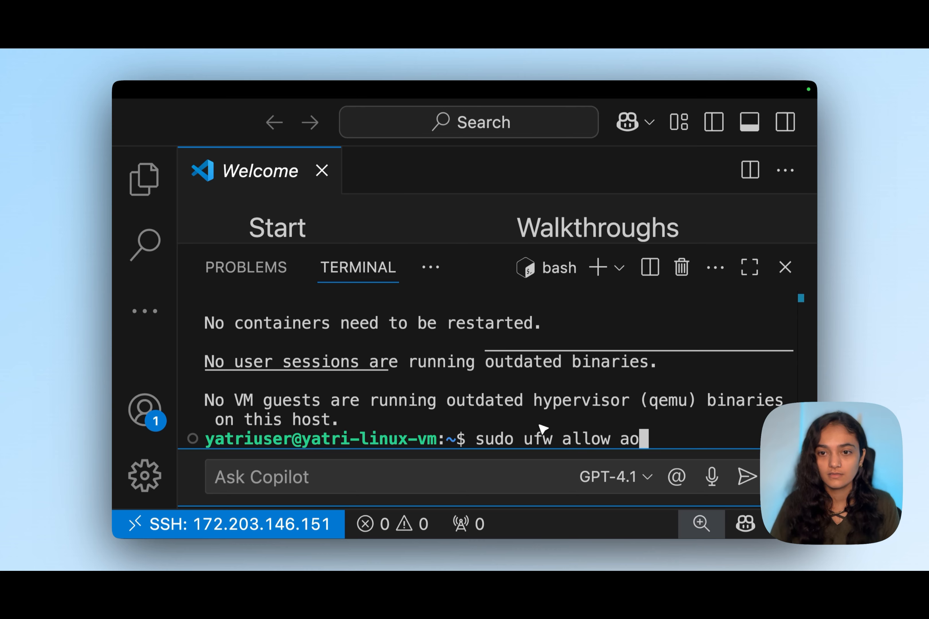
pyautogui.press('BackSpace')
pyautogui.write('pache')
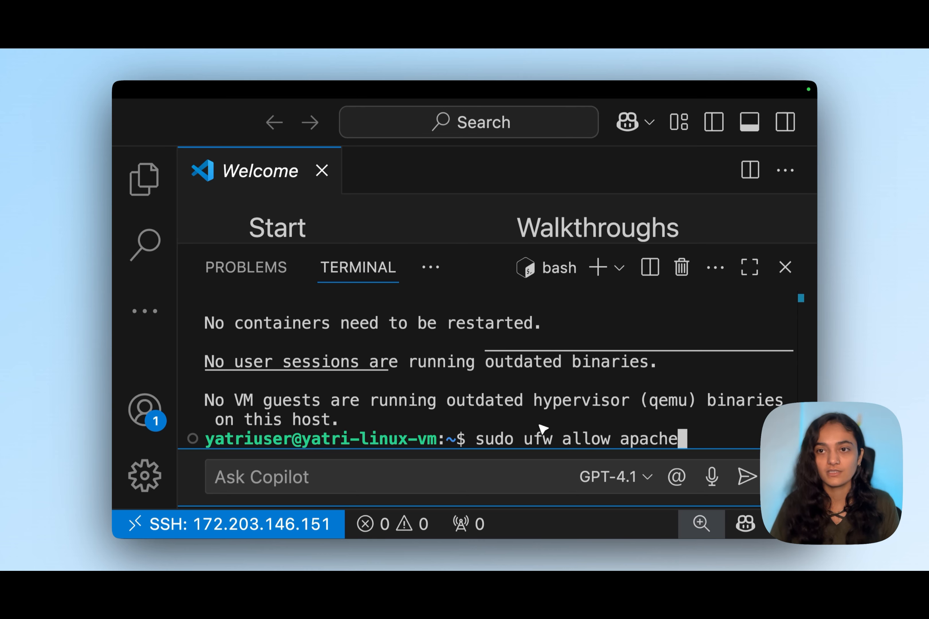
pyautogui.press('BackSpace')
pyautogui.press('BackSpace')
pyautogui.press('BackSpace')
pyautogui.press('BackSpace')
pyautogui.press('BackSpace')
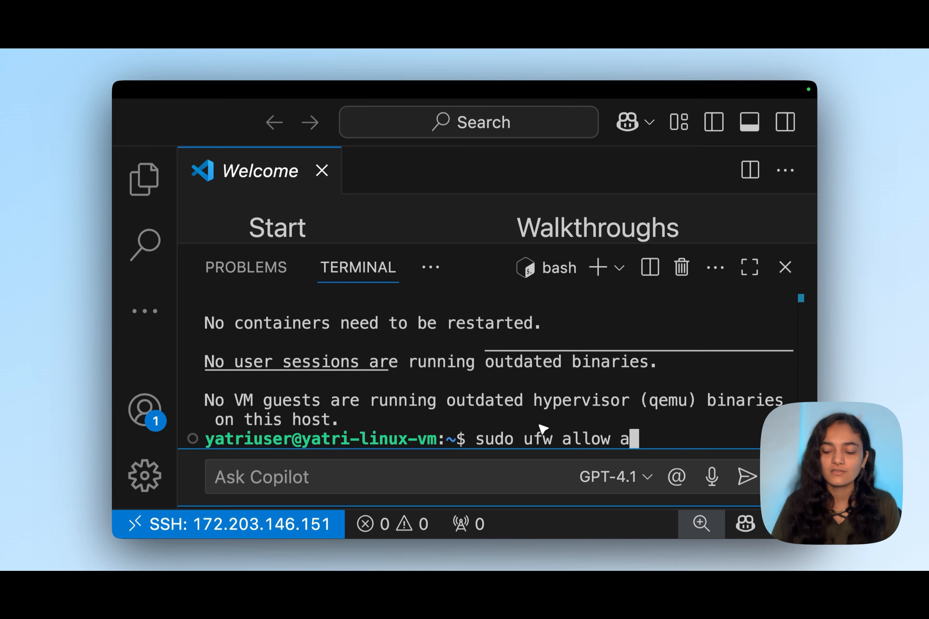
pyautogui.press('BackSpace')
pyautogui.write('"apache')
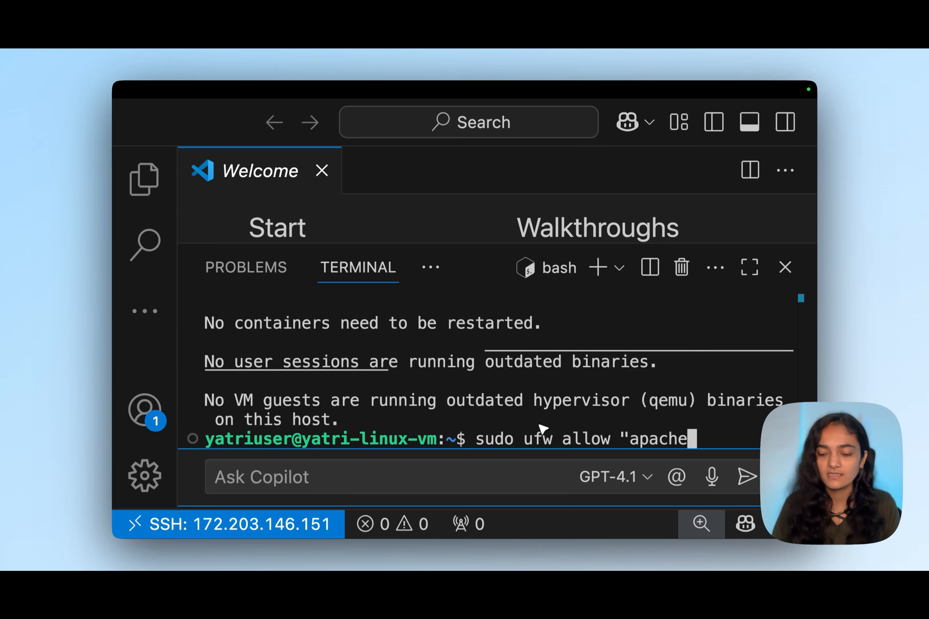
pyautogui.write('"')
pyautogui.press('Return')
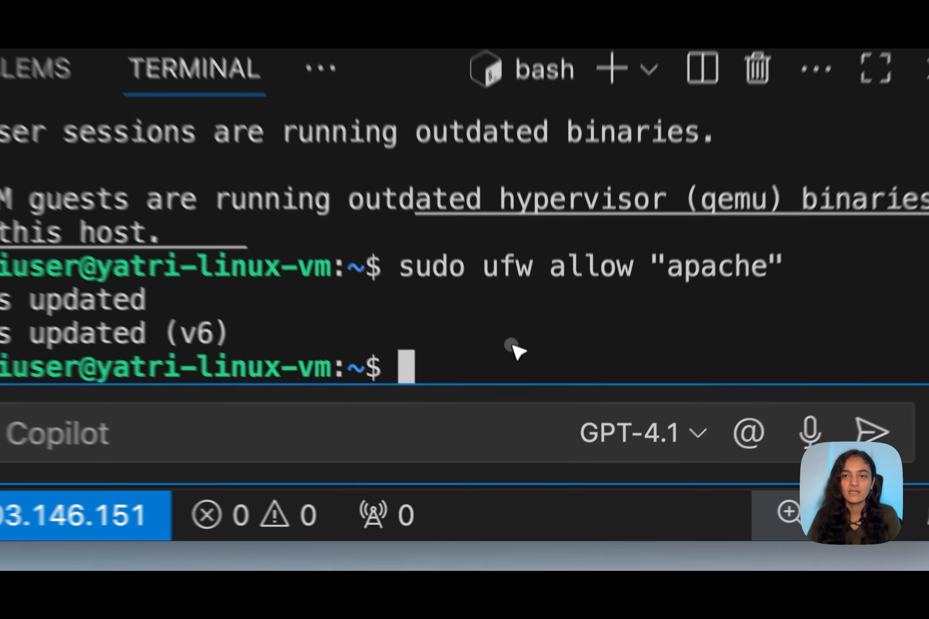
# Try to check the Apache service by running sudo systemctls status apache2.
pyautogui.write('sudo sys')
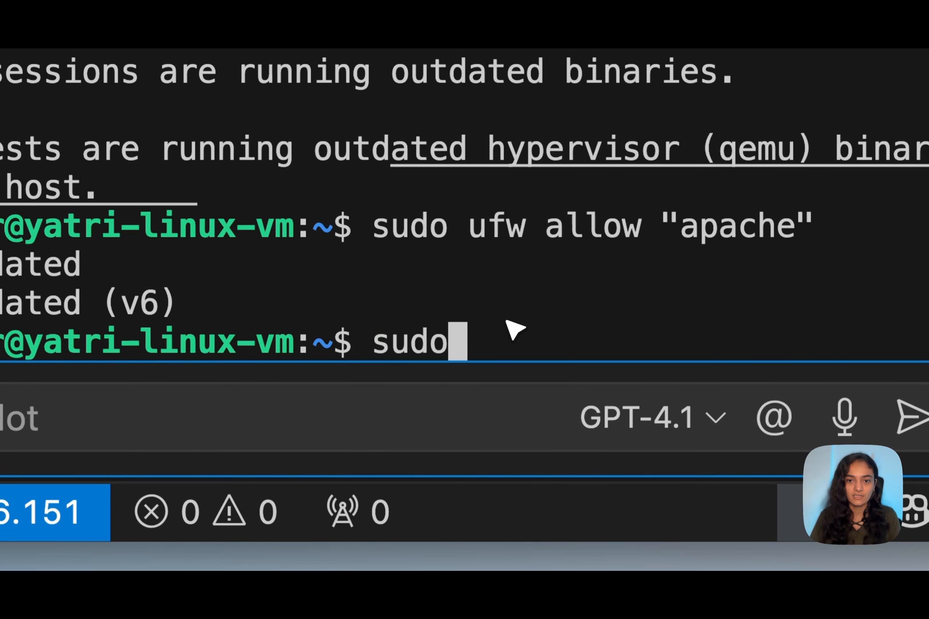
pyautogui.write('temc')
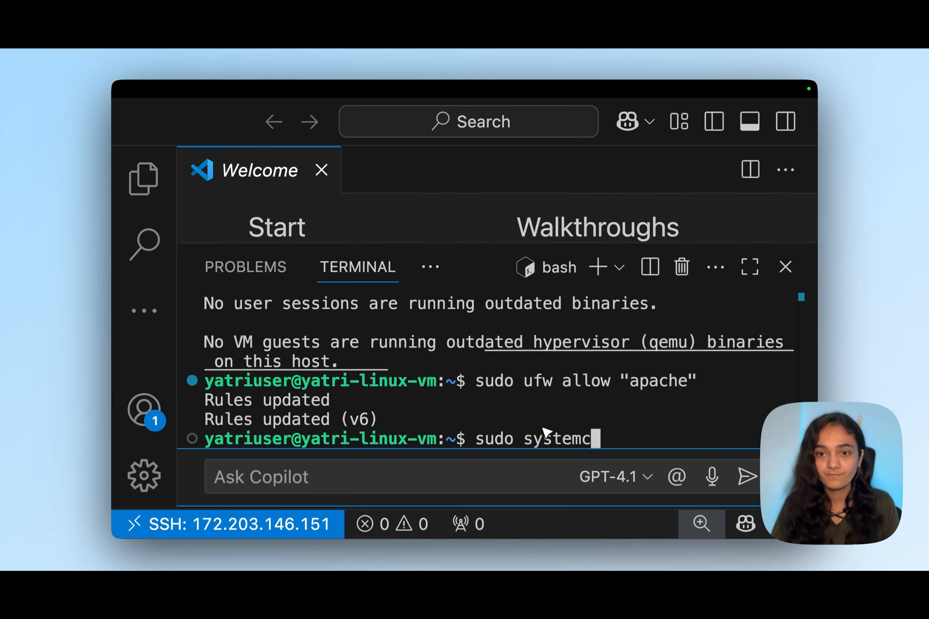
pyautogui.write('t')
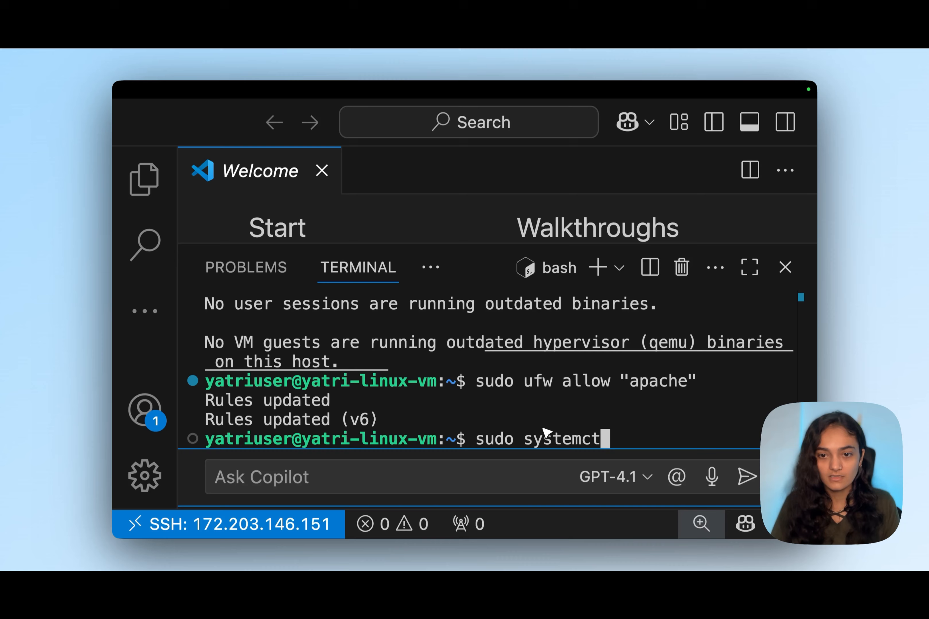
pyautogui.write('ls status ')
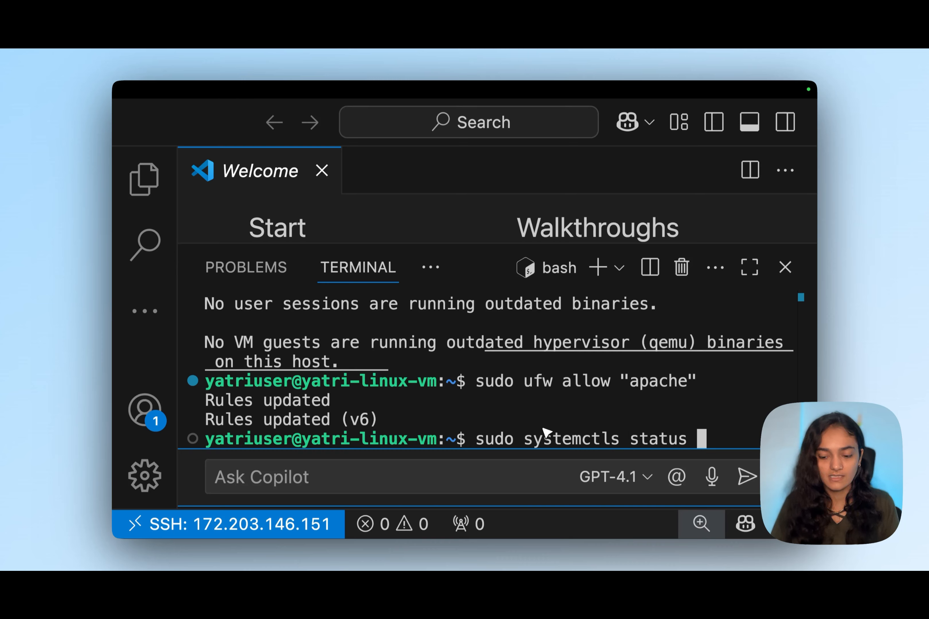
pyautogui.write('apache2')
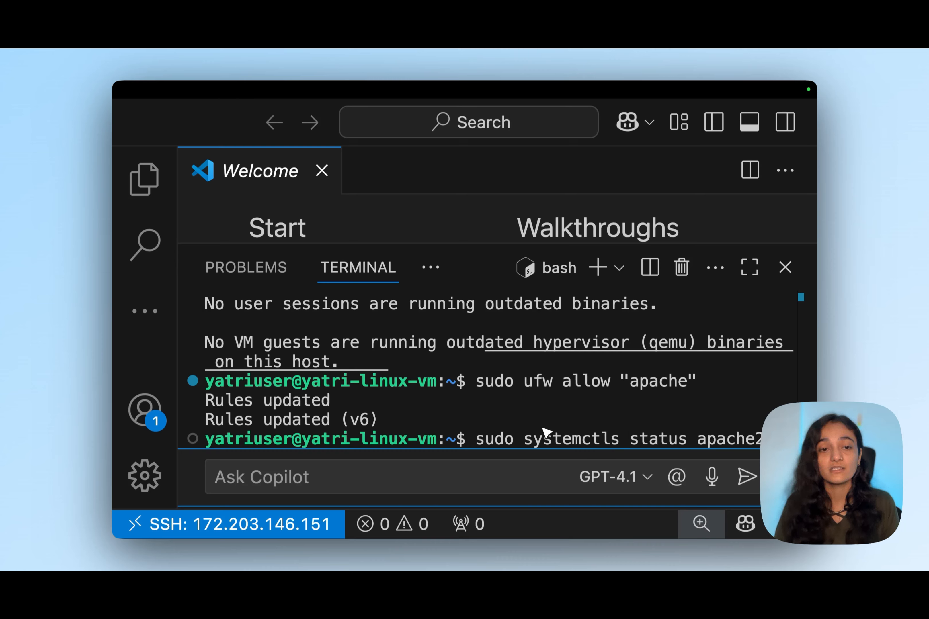
pyautogui.press('Return')
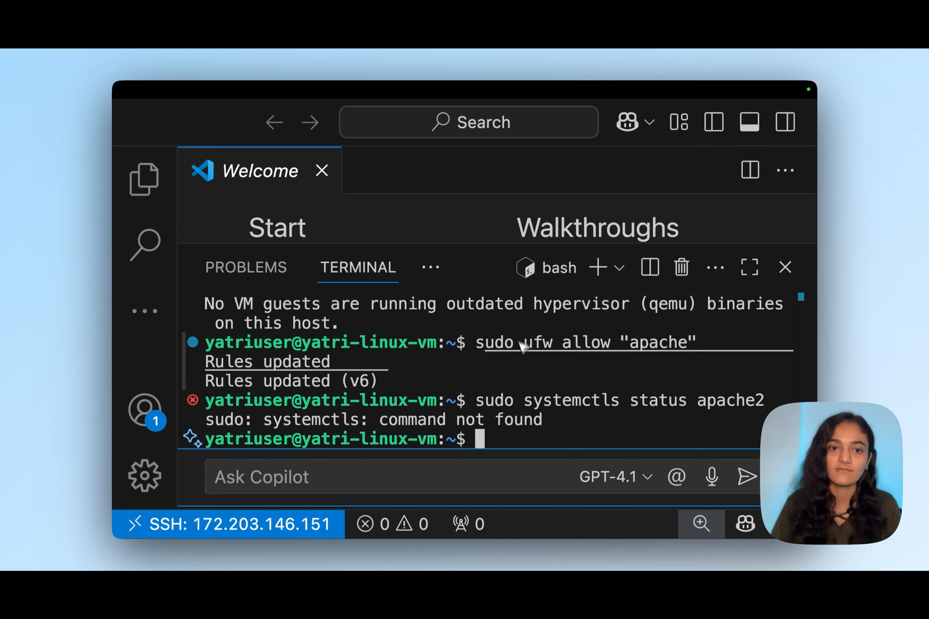
# Correct the misspelled command name in the previous command and run sudo systemctl status apache2.
pyautogui.press('Up')
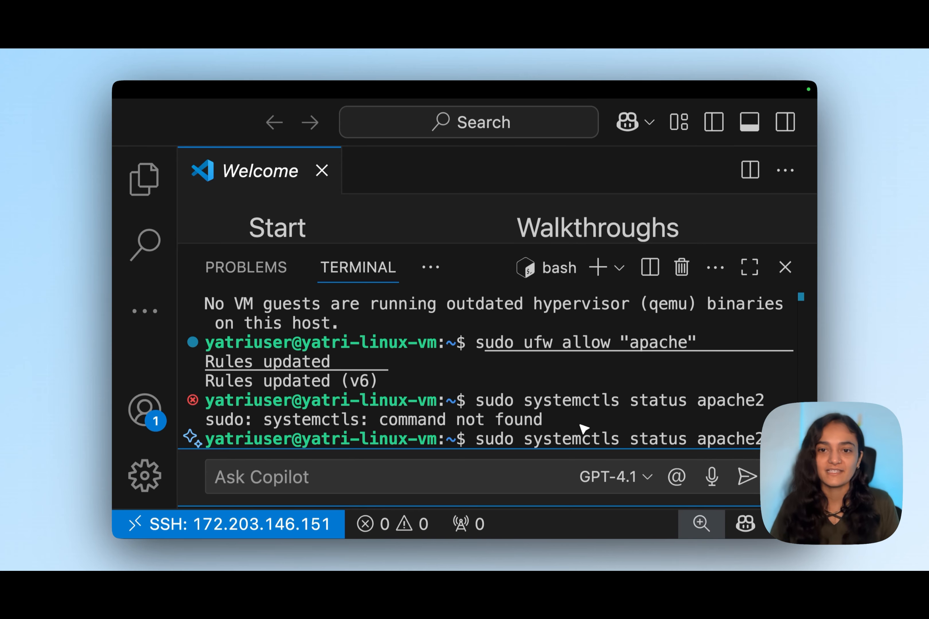
pyautogui.press('Left')
pyautogui.press('Left')
pyautogui.press('Left')
pyautogui.press('Left')
pyautogui.press('Left')
pyautogui.press('Left')
pyautogui.press('Left')
pyautogui.press('Left')
pyautogui.press('Left')
pyautogui.press('Left')
pyautogui.press('Left')
pyautogui.press('Left')
pyautogui.press('Left')
pyautogui.press('Left')
pyautogui.press('Left')
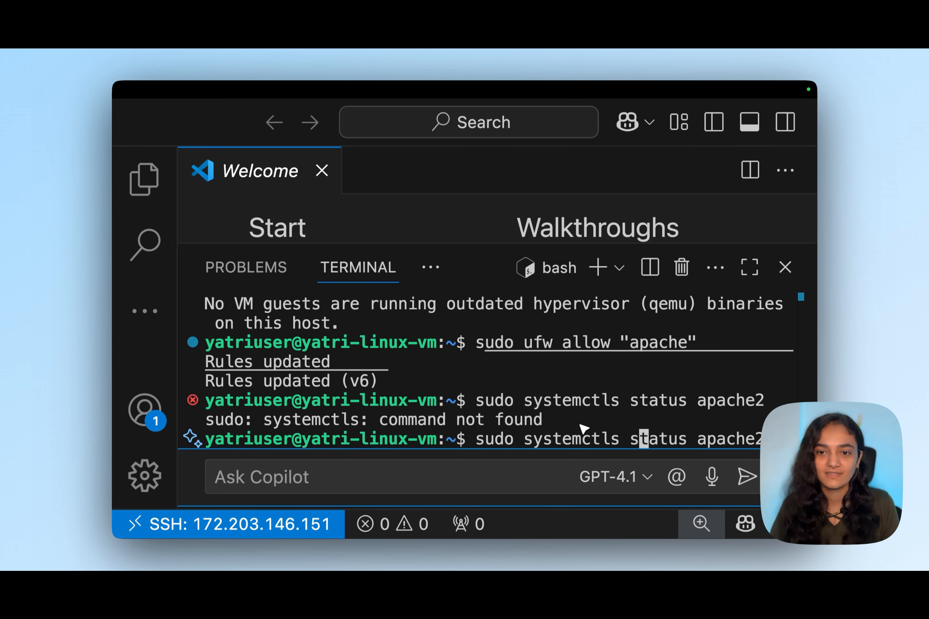
pyautogui.press('Delete')
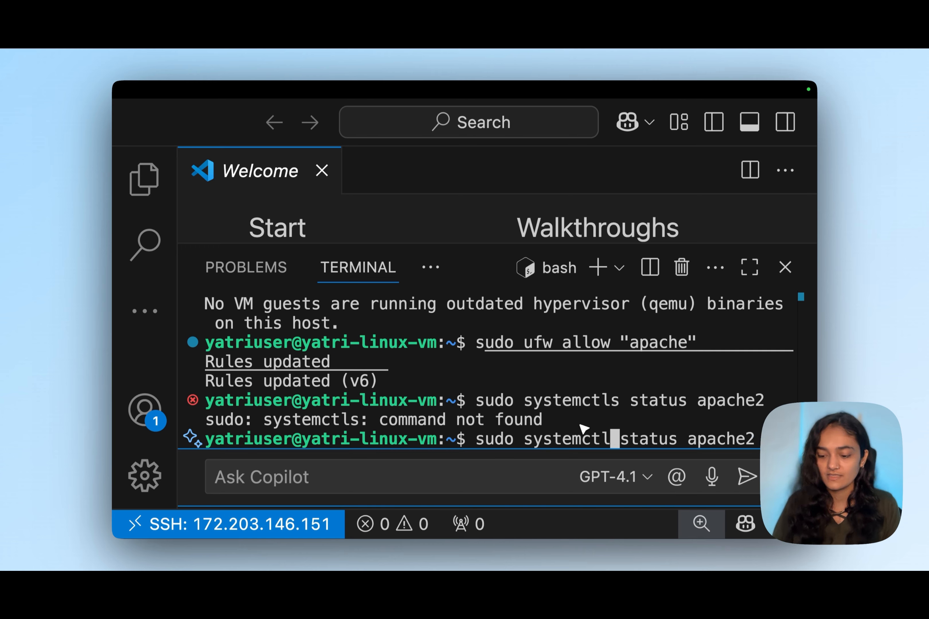
pyautogui.press('Return')
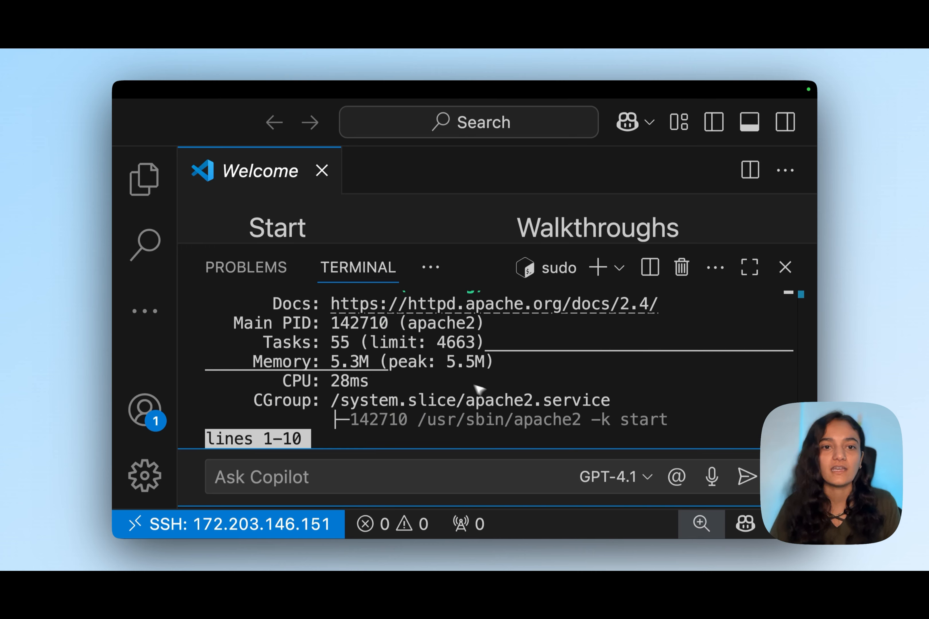
# Review the Apache service status output, including its active state, and exit back to the shell prompt.
pyautogui.scroll(2, 524, 364)
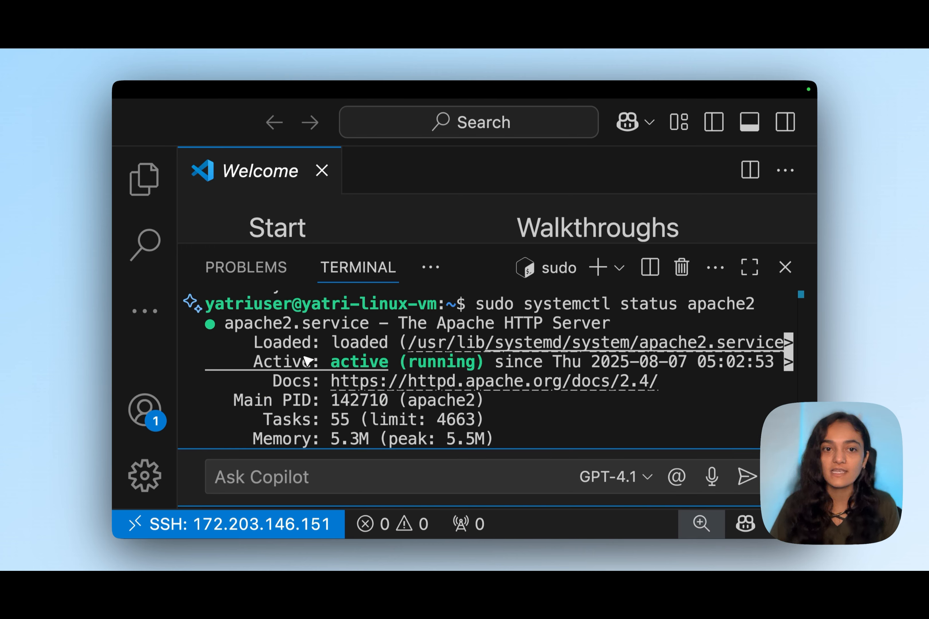
pyautogui.scroll(-2, 519, 386)
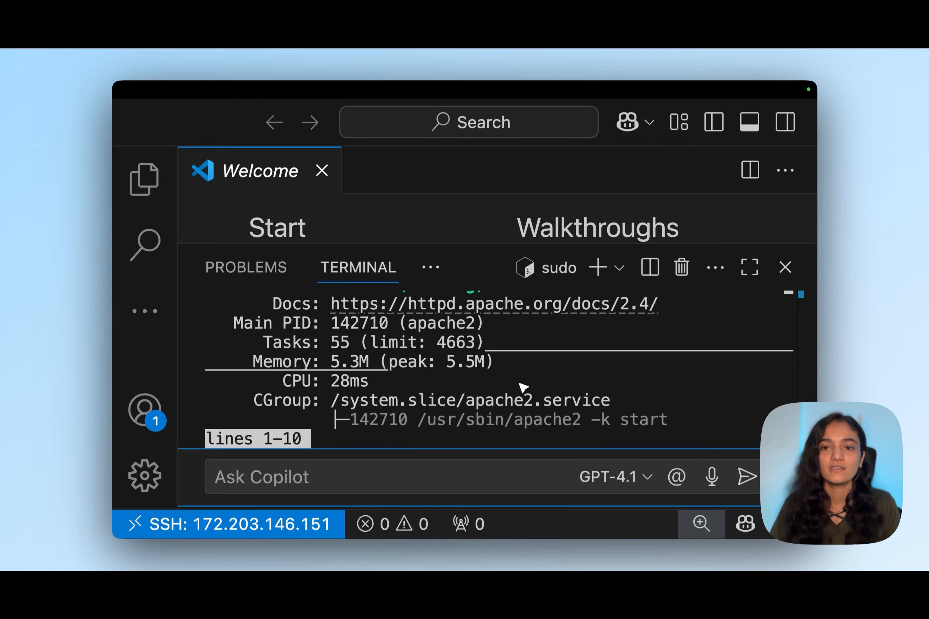
pyautogui.click(612, 391)
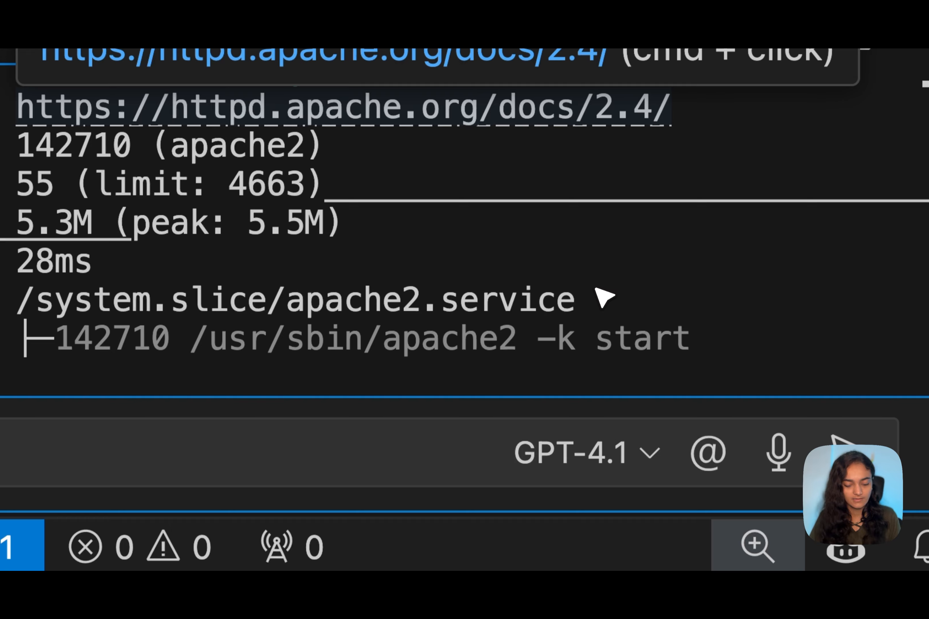
pyautogui.hotkey('ctrl', 'c')
pyautogui.hotkey('ctrl', 'c')
pyautogui.hotkey('ctrl', 'c')
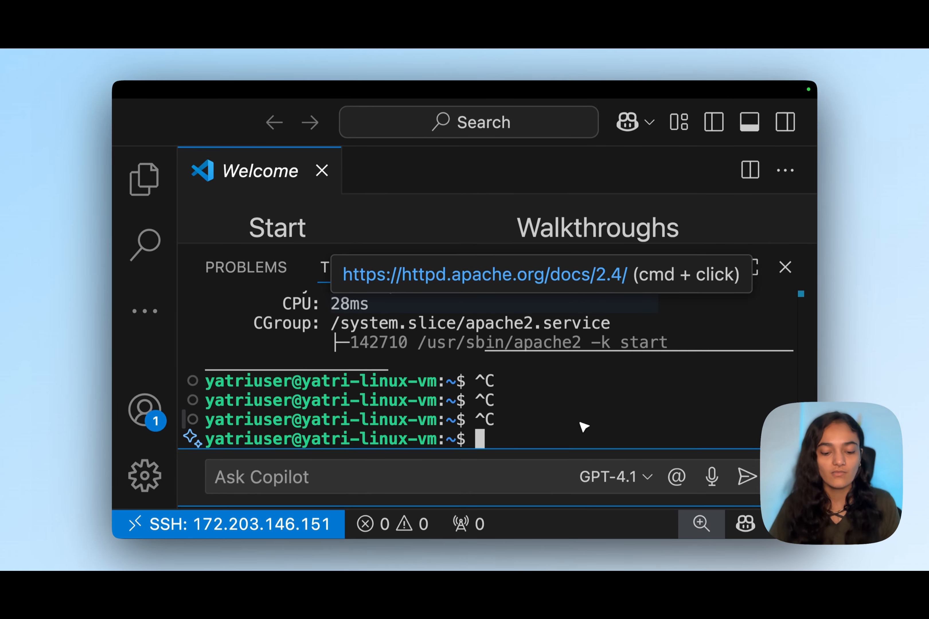
# Enter echo "<h1> Hello from EC2</h1>" at the remote shell prompt as the start of a page-writing command.
pyautogui.write('echo ')
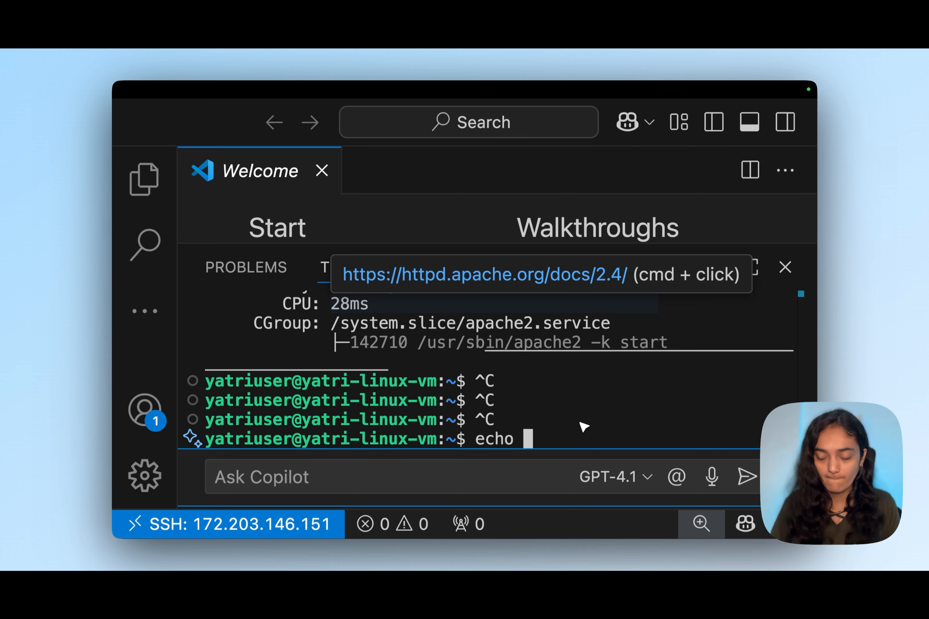
pyautogui.write('"<')
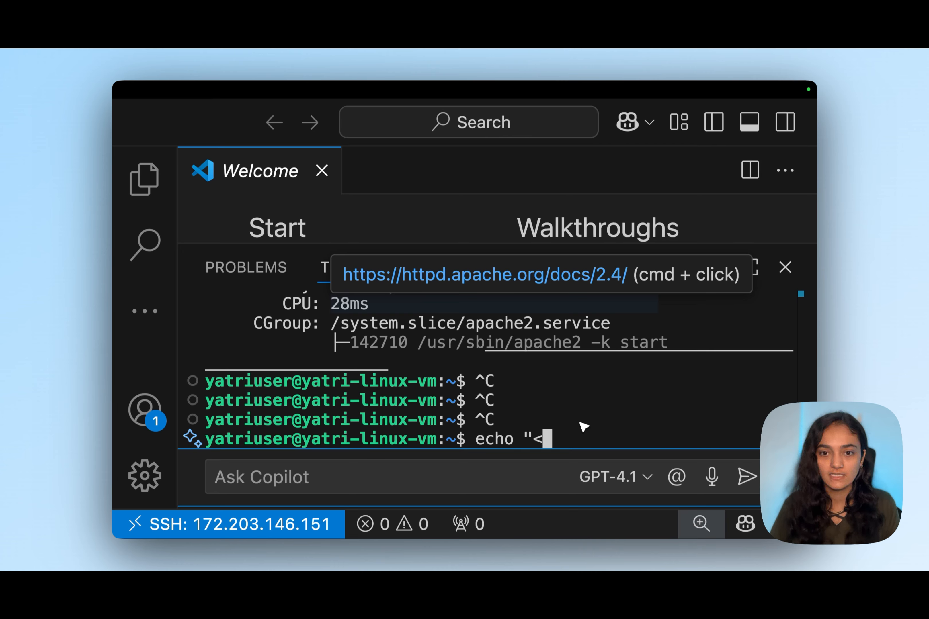
pyautogui.write('h')
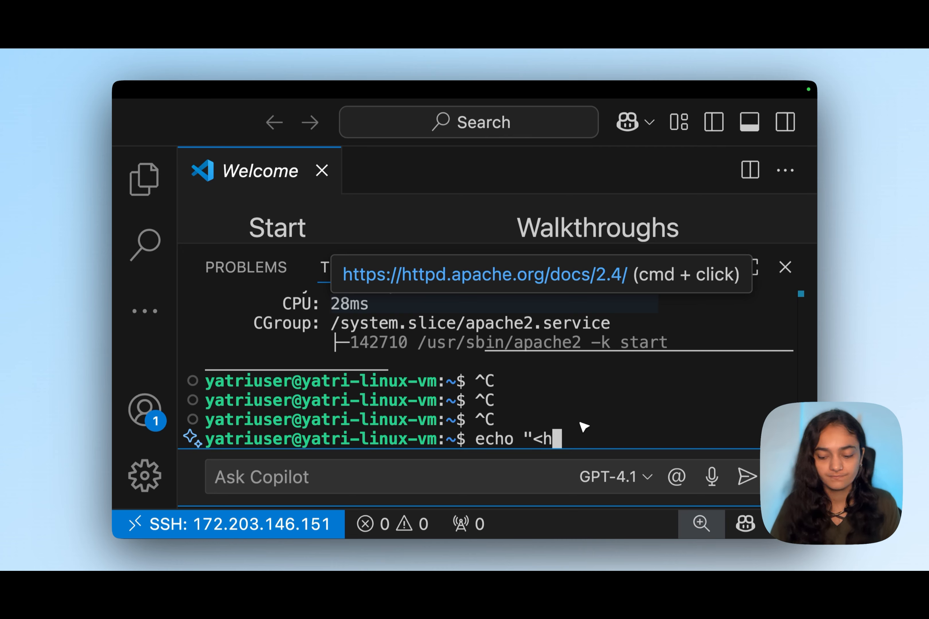
pyautogui.write('1> Hello ')
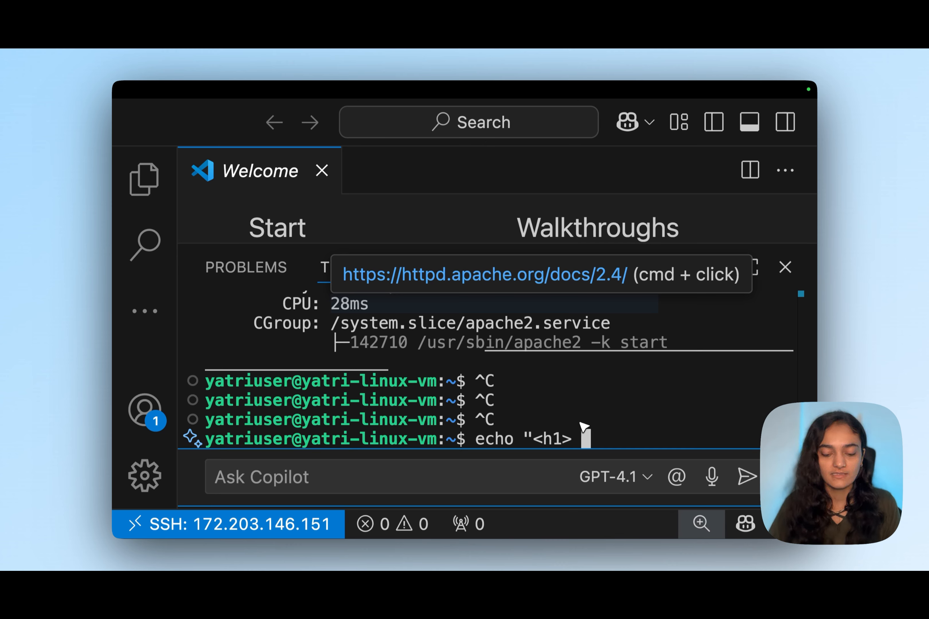
pyautogui.write('from ')
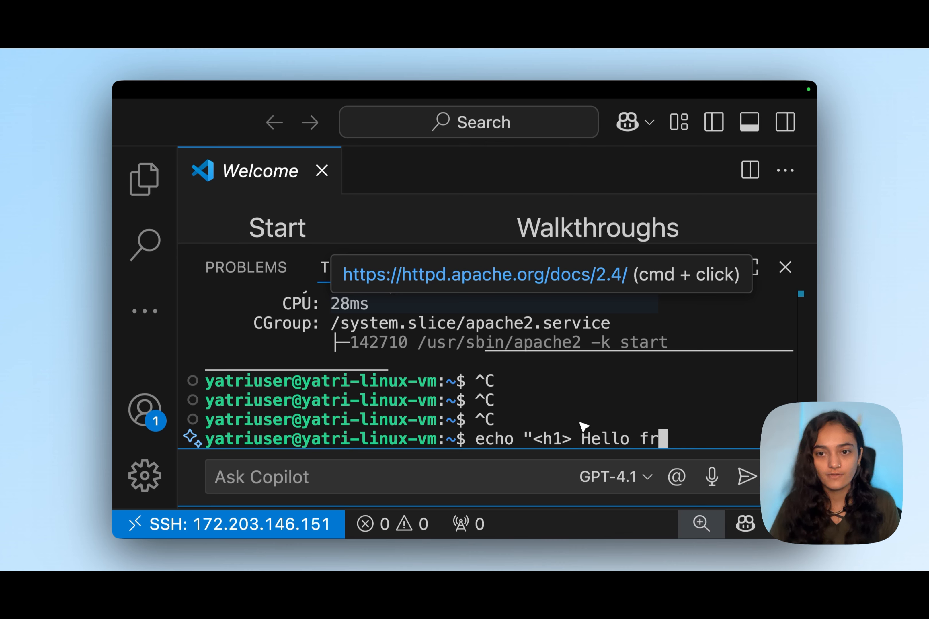
pyautogui.write('EC@')
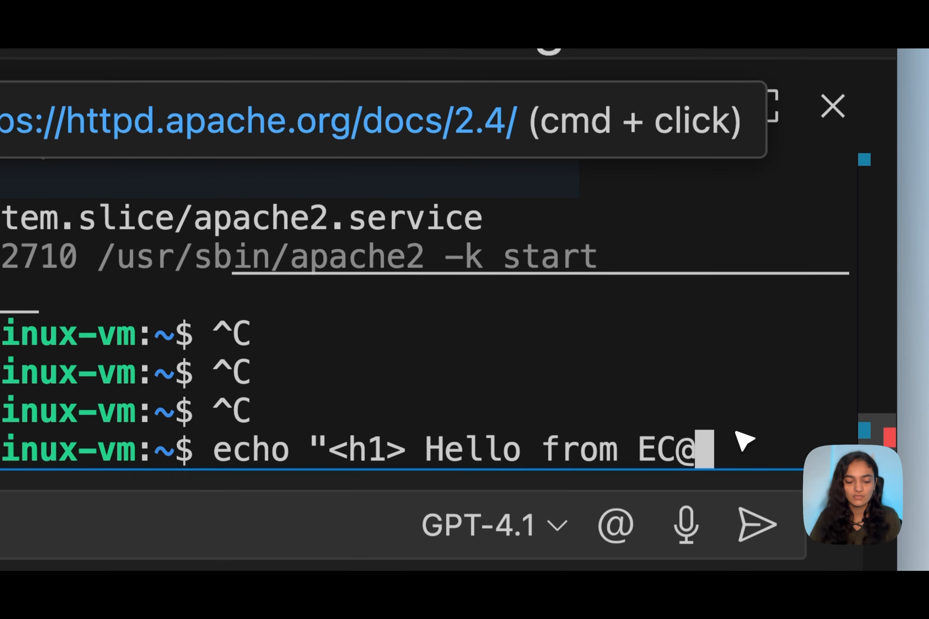
pyautogui.press('BackSpace')
pyautogui.write('2')
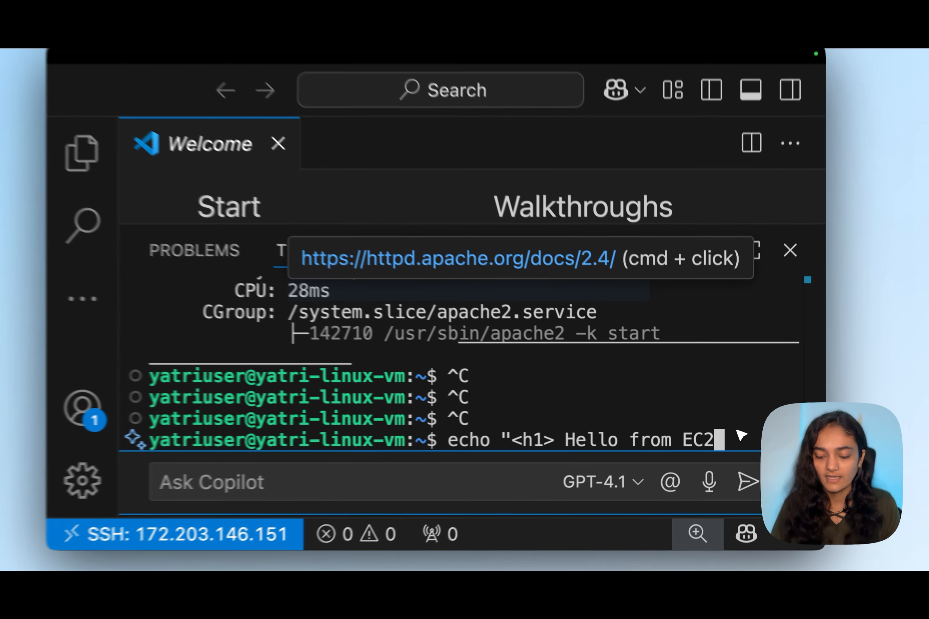
pyautogui.write('</h')
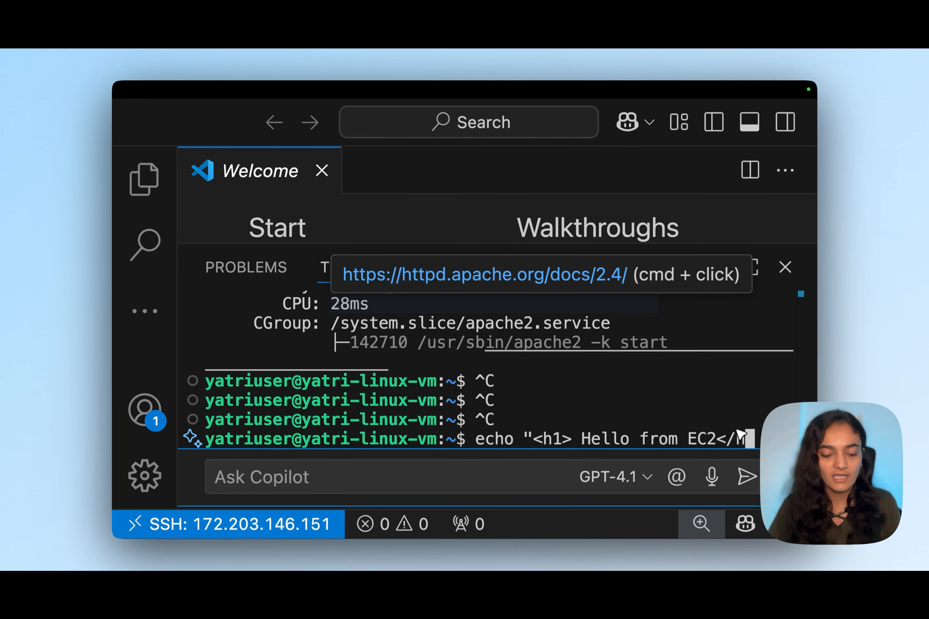
pyautogui.write('1>')
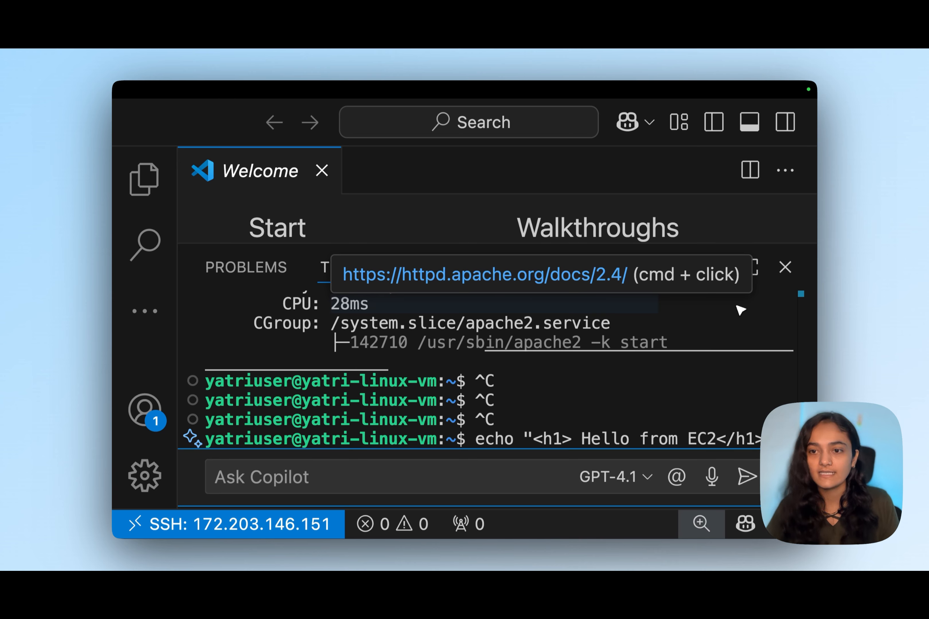
# Try to write the heading to the web page by redirecting the echo output with > to /var/www/html/index.html.
pyautogui.write('|')
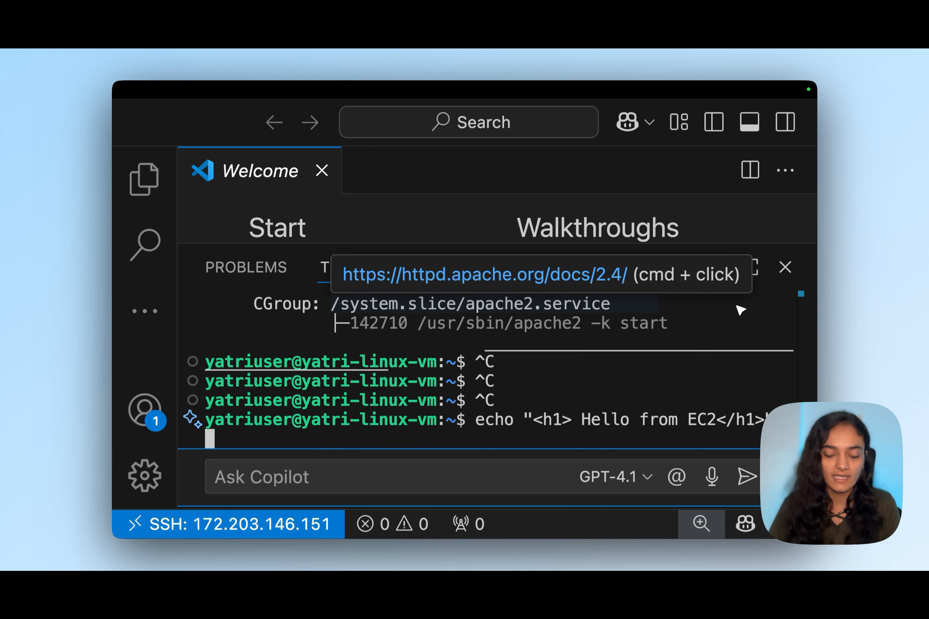
pyautogui.write(' /')
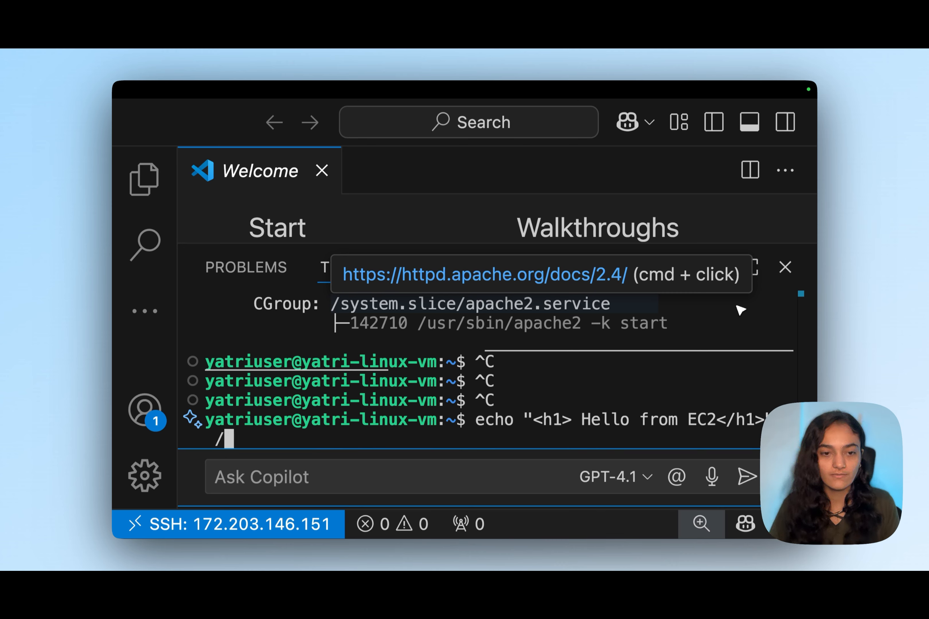
pyautogui.write('va')
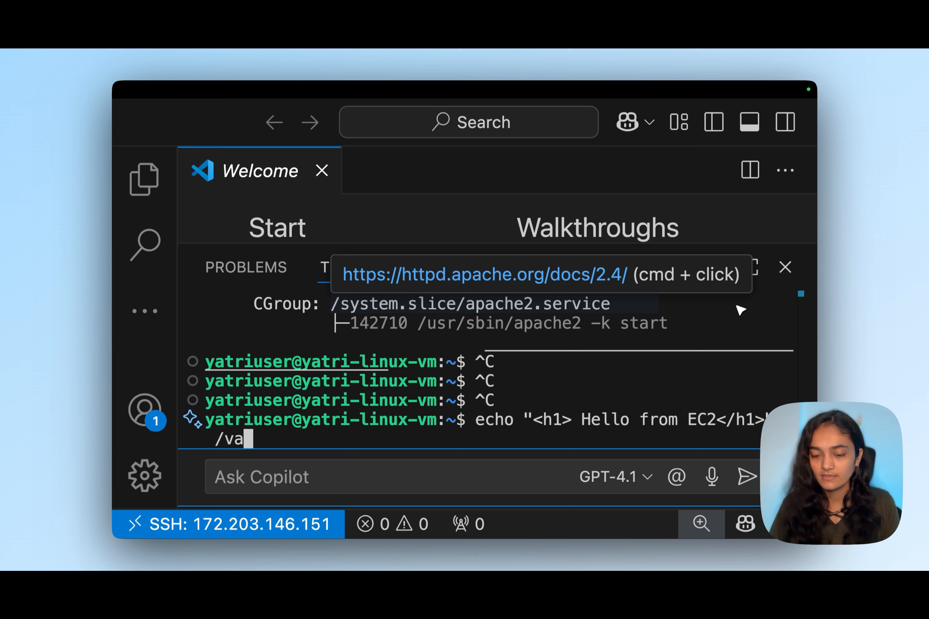
pyautogui.write('r/www/')
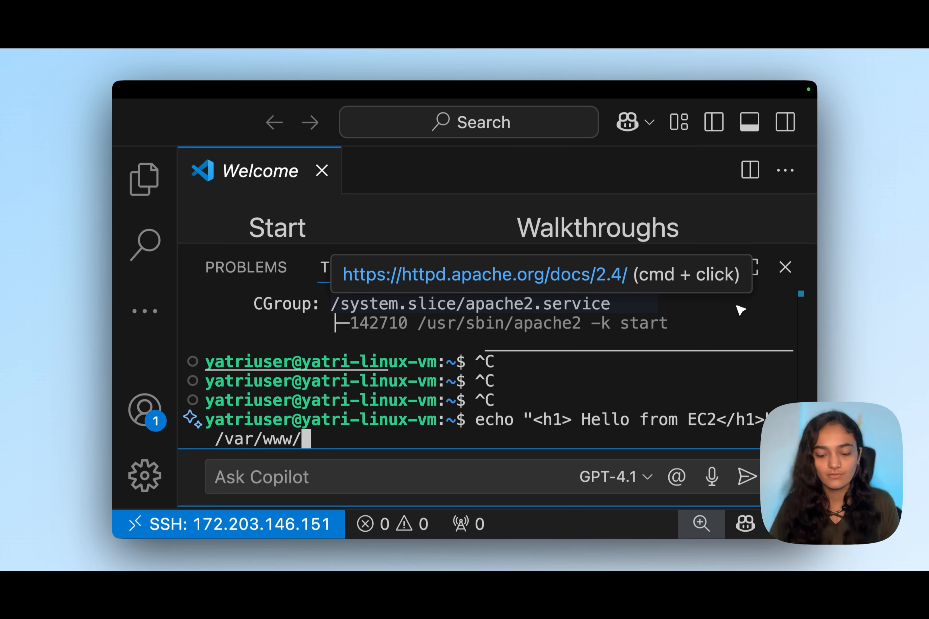
pyautogui.write('html')
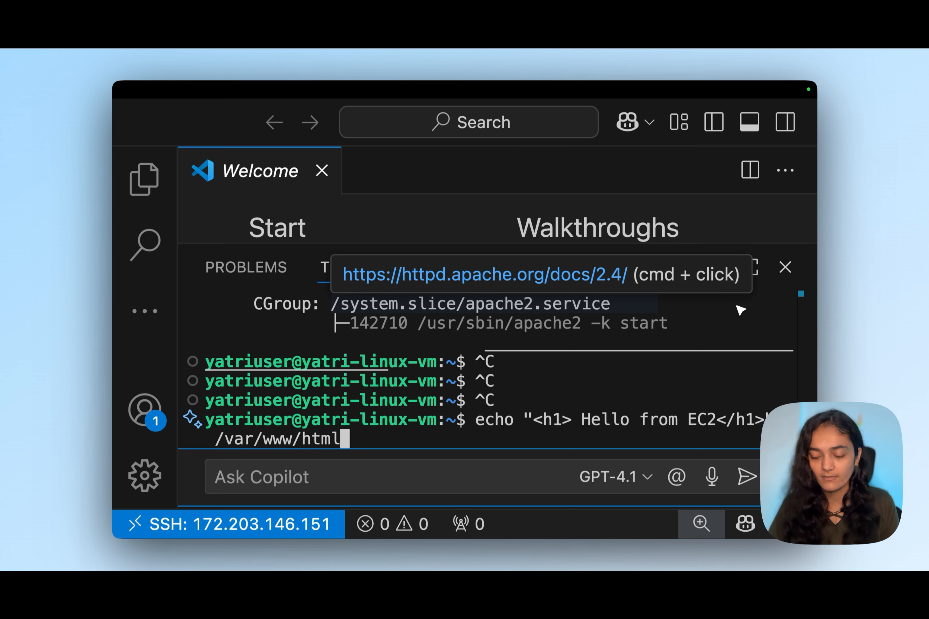
pyautogui.write('/inde')
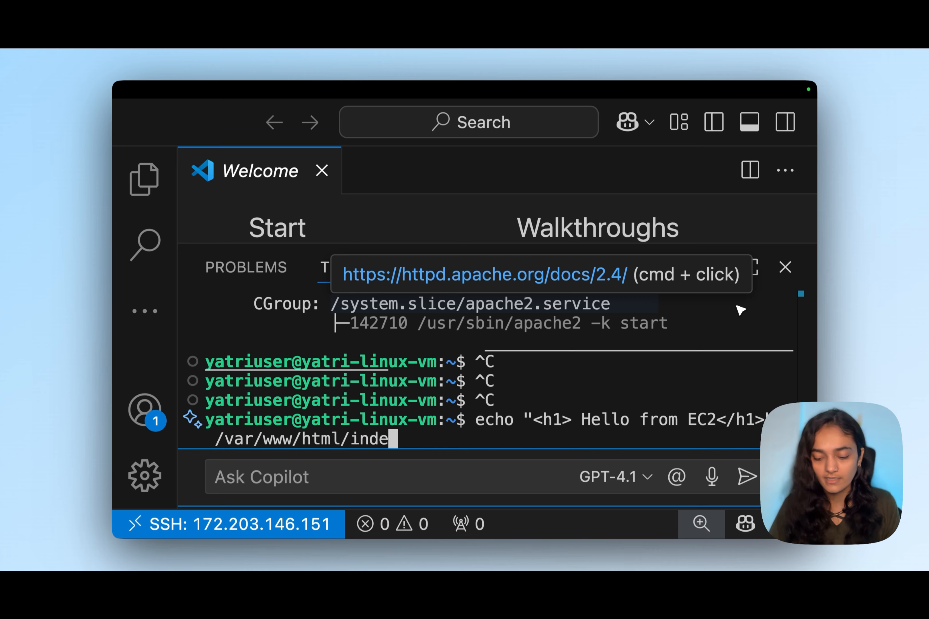
pyautogui.write('x.html')
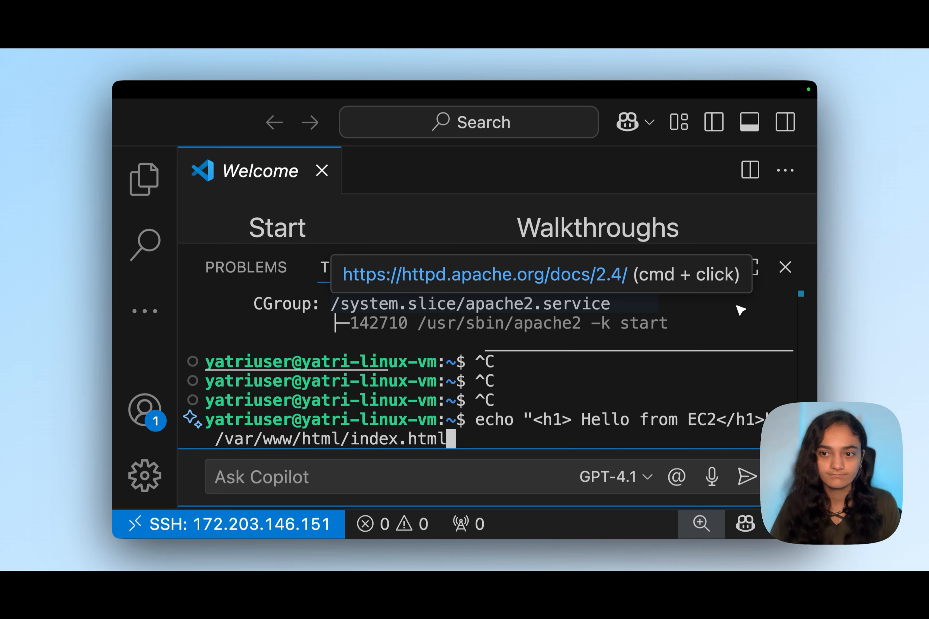
pyautogui.press('Return')
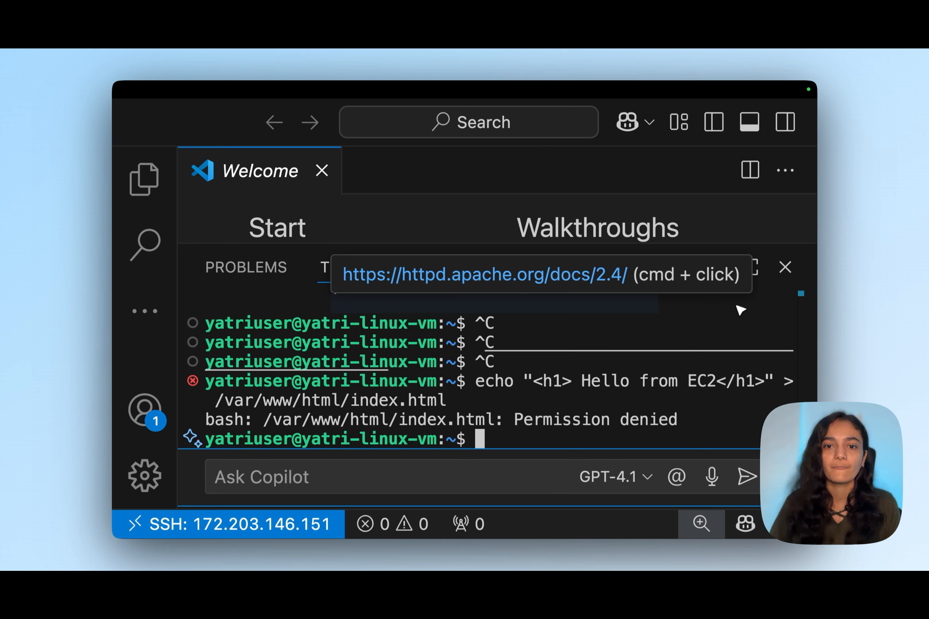
# Try to write the page with elevated rights by rerunning the previous echo command with sudo in front.
pyautogui.press('Up')
pyautogui.press('Left')
pyautogui.press('Left')
pyautogui.press('Left')
pyautogui.press('Left')
pyautogui.press('Left')
pyautogui.press('Left')
pyautogui.press('Left')
pyautogui.press('Left')
pyautogui.press('Left')
pyautogui.press('Left')
pyautogui.press('Left')
pyautogui.press('Left')
pyautogui.press('Left')
pyautogui.press('Left')
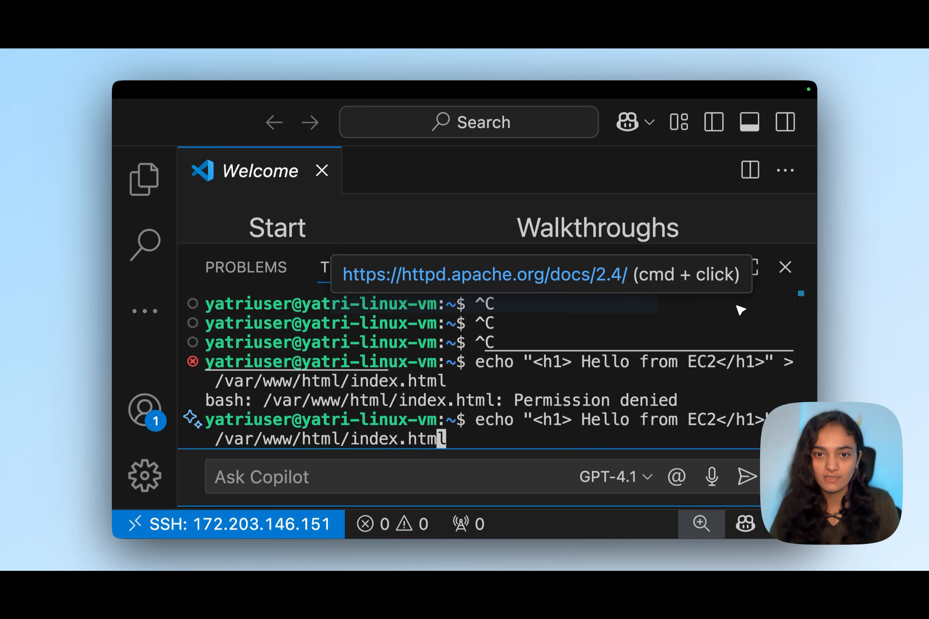
pyautogui.press('Left')
pyautogui.press('Left')
pyautogui.press('Left')
pyautogui.press('Left')
pyautogui.press('Left')
pyautogui.press('Left')
pyautogui.press('Left')
pyautogui.press('Left')
pyautogui.press('Left')
pyautogui.press('Left')
pyautogui.press('Left')
pyautogui.press('Left')
pyautogui.press('Left')
pyautogui.press('Left')
pyautogui.press('Left')
pyautogui.press('Left')
pyautogui.press('Left')
pyautogui.press('Left')
pyautogui.press('Left')
pyautogui.press('Left')
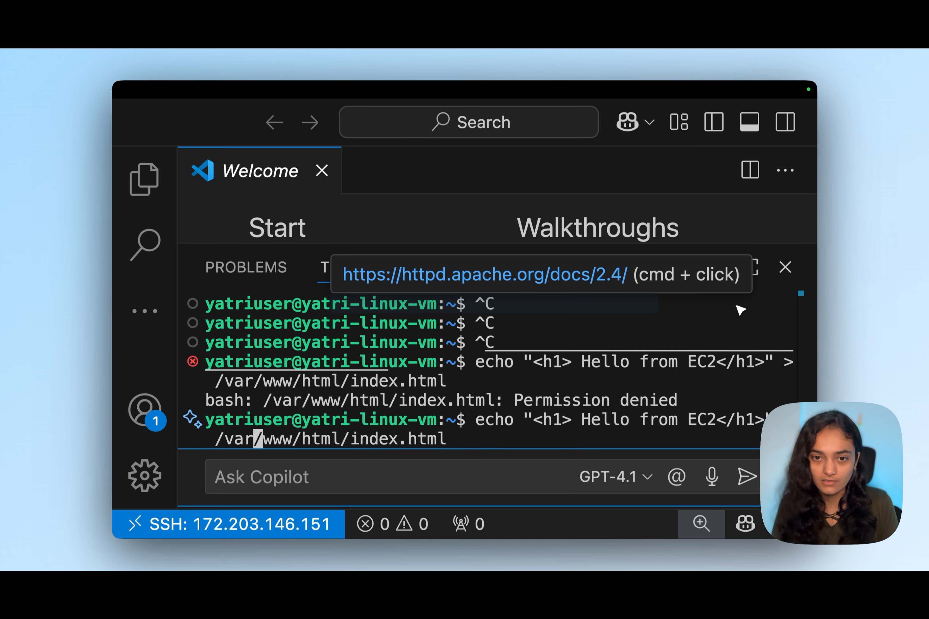
pyautogui.press('Left')
pyautogui.press('Left')
pyautogui.press('Left')
pyautogui.press('Left')
pyautogui.press('Left')
pyautogui.press('Left')
pyautogui.press('Left')
pyautogui.press('Left')
pyautogui.press('Left')
pyautogui.press('Left')
pyautogui.press('Left')
pyautogui.press('Left')
pyautogui.press('Left')
pyautogui.press('Left')
pyautogui.press('Left')
pyautogui.press('Left')
pyautogui.press('Left')
pyautogui.press('Left')
pyautogui.press('Left')
pyautogui.press('Left')
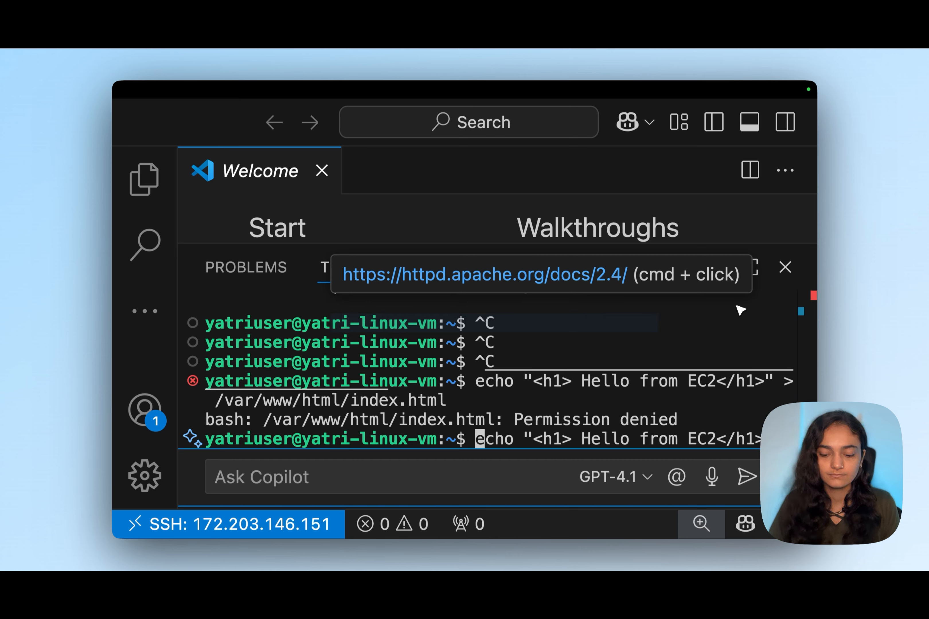
pyautogui.write('sudo')
pyautogui.press('Return')
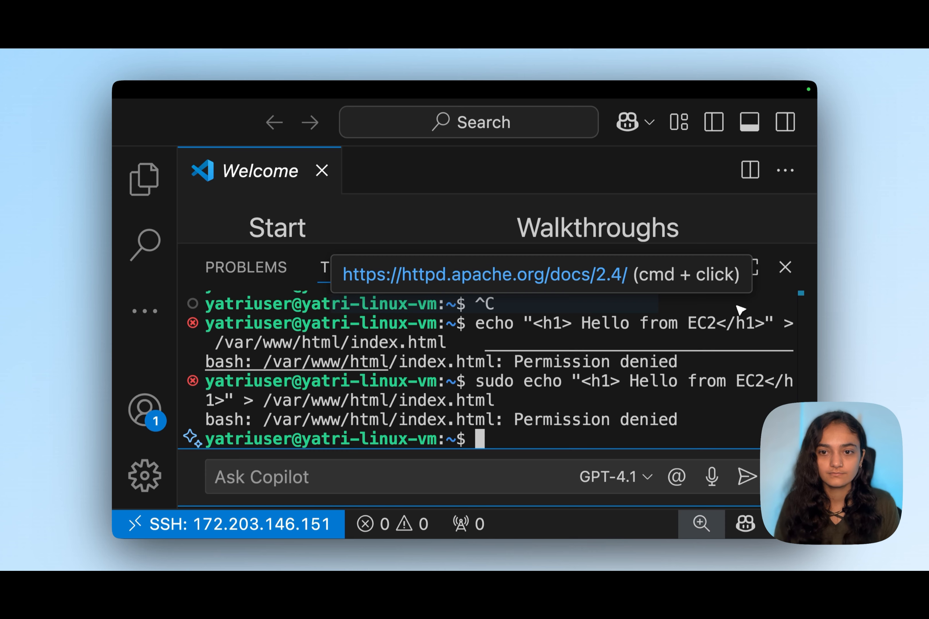
# Recall the last command and insert sudo tee before the /var/www/html/index.html path.
pyautogui.press('Up')
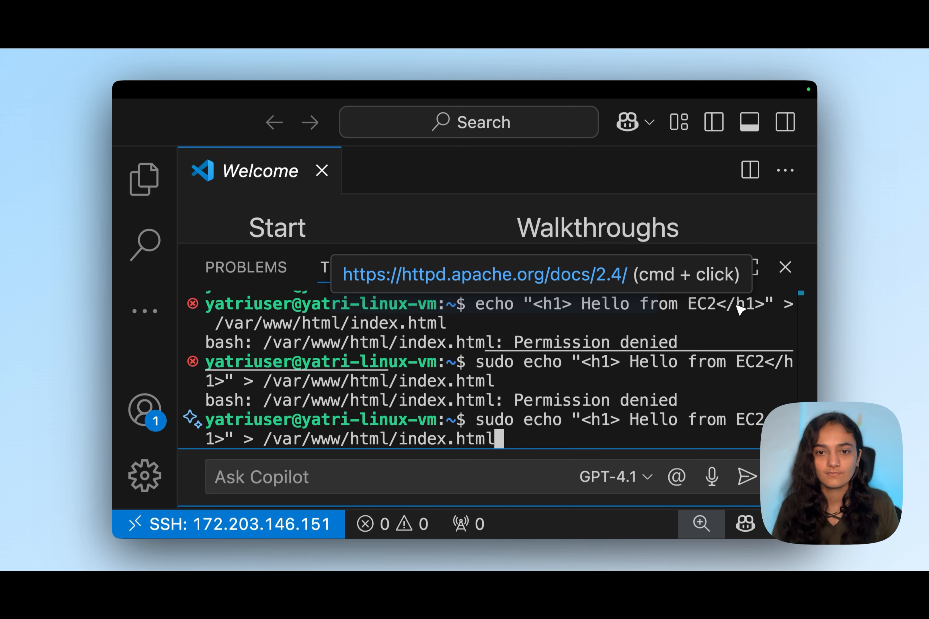
pyautogui.press('Left')
pyautogui.press('Left')
pyautogui.press('Left')
pyautogui.press('Left')
pyautogui.press('Left')
pyautogui.press('Left')
pyautogui.press('Left')
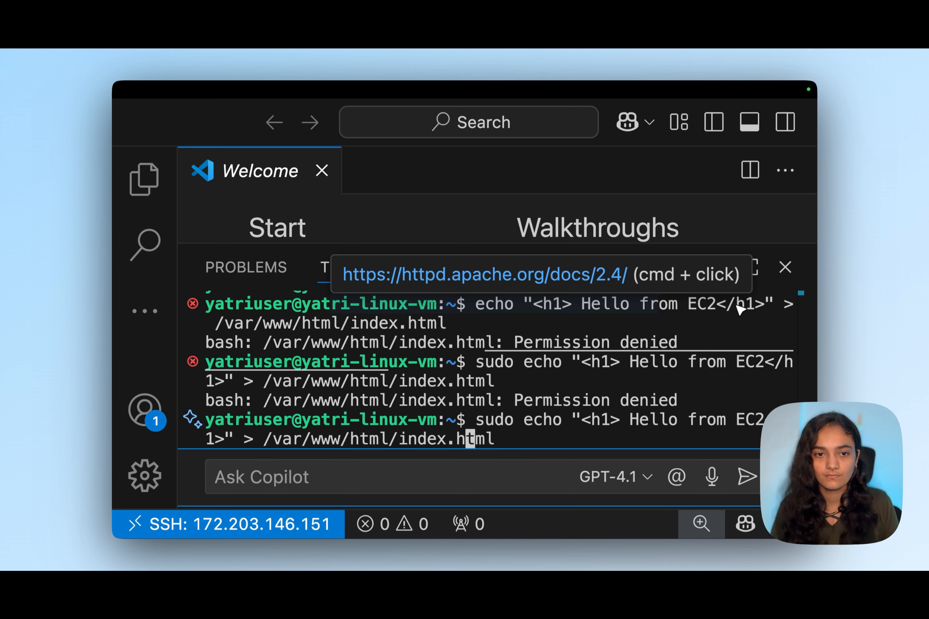
pyautogui.press('Left')
pyautogui.press('Left')
pyautogui.press('Left')
pyautogui.press('Left')
pyautogui.press('Left')
pyautogui.press('Left')
pyautogui.press('Left')
pyautogui.press('Left')
pyautogui.press('Left')
pyautogui.press('Left')
pyautogui.press('Left')
pyautogui.press('Left')
pyautogui.press('Left')
pyautogui.press('Left')
pyautogui.press('Left')
pyautogui.press('Left')
pyautogui.press('Left')
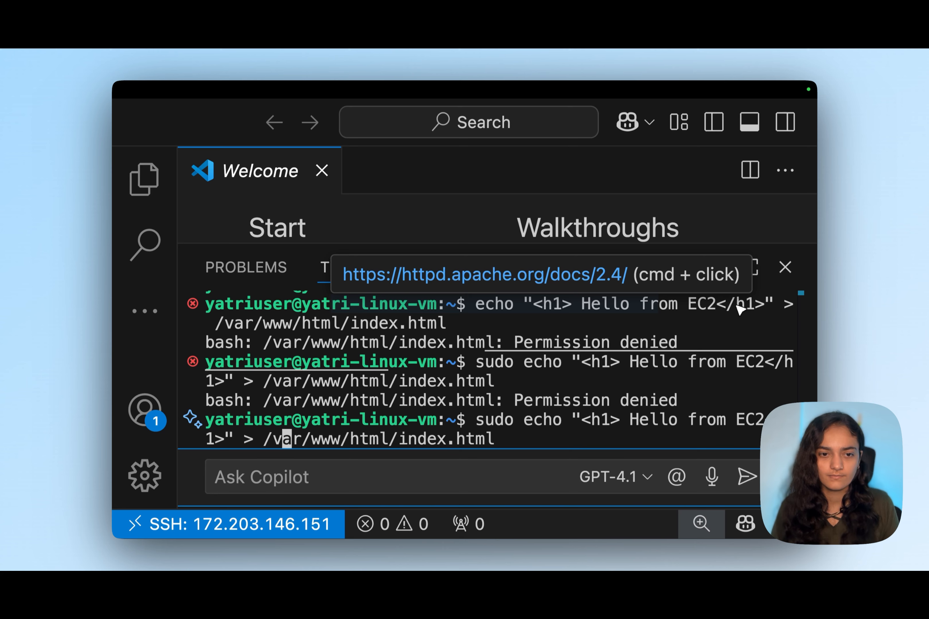
pyautogui.write('sudo ')
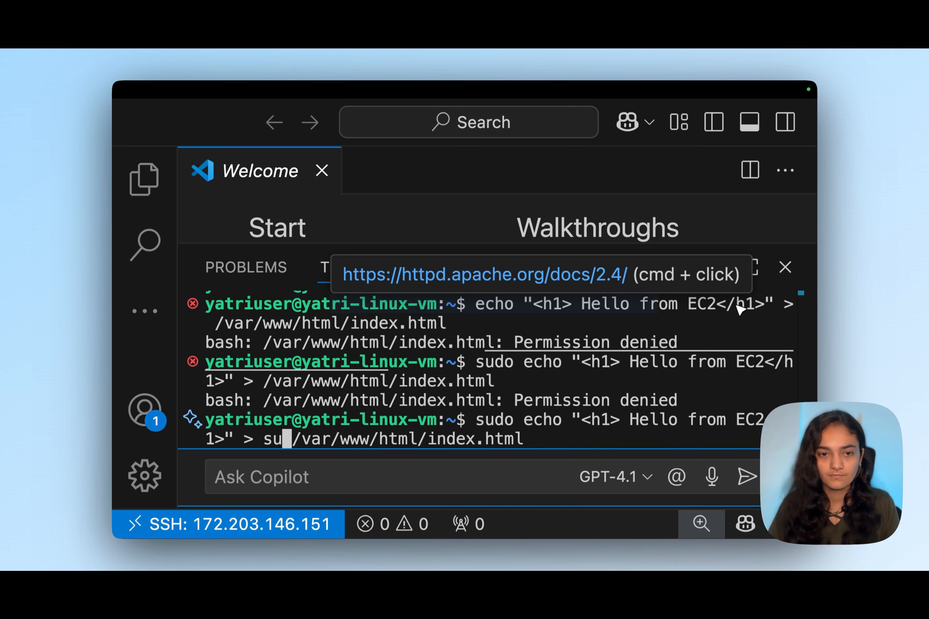
pyautogui.write('tee')
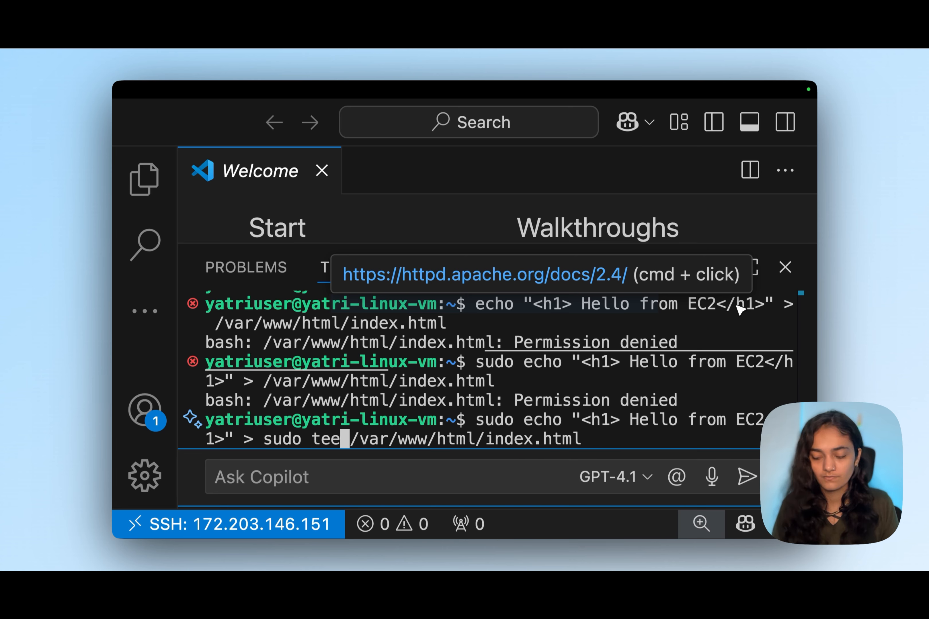
# Remove the leading sudo in front of echo in the recalled command.
pyautogui.press('Left')
pyautogui.press('Left')
pyautogui.press('Left')
pyautogui.press('Left')
pyautogui.press('Left')
pyautogui.press('Left')
pyautogui.press('Left')
pyautogui.press('Left')
pyautogui.press('Left')
pyautogui.press('Left')
pyautogui.press('Left')
pyautogui.press('Left')
pyautogui.press('Left')
pyautogui.press('Left')
pyautogui.press('Left')
pyautogui.press('Left')
pyautogui.press('Left')
pyautogui.press('Left')
pyautogui.press('Left')
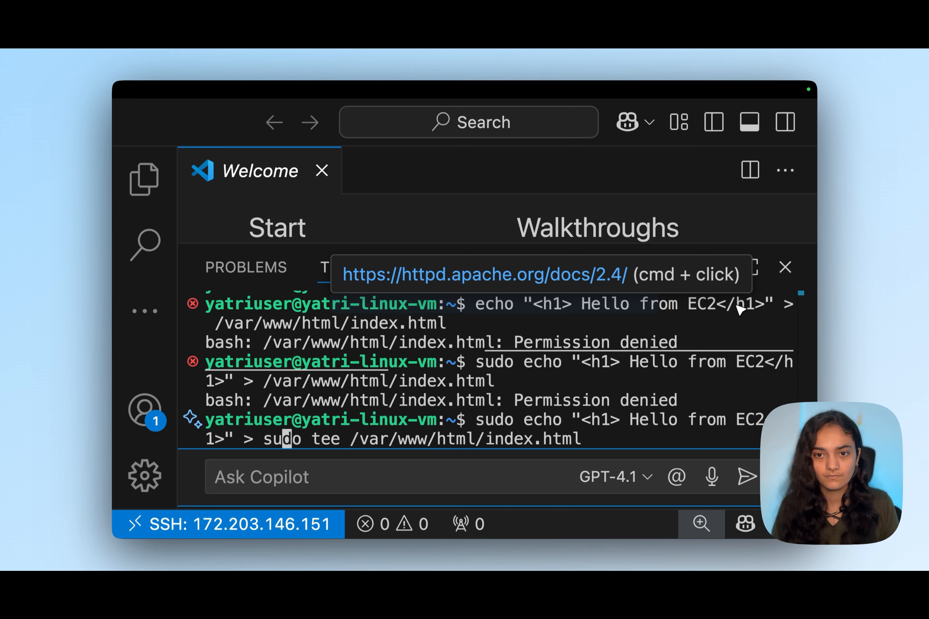
pyautogui.press('Left')
pyautogui.press('Left')
pyautogui.press('Left')
pyautogui.press('Left')
pyautogui.press('Left')
pyautogui.press('Left')
pyautogui.press('Left')
pyautogui.press('Left')
pyautogui.press('Left')
pyautogui.press('Left')
pyautogui.press('Left')
pyautogui.press('Left')
pyautogui.press('Left')
pyautogui.press('Left')
pyautogui.press('Left')
pyautogui.press('Left')
pyautogui.press('Left')
pyautogui.press('Left')
pyautogui.press('Left')
pyautogui.press('Left')
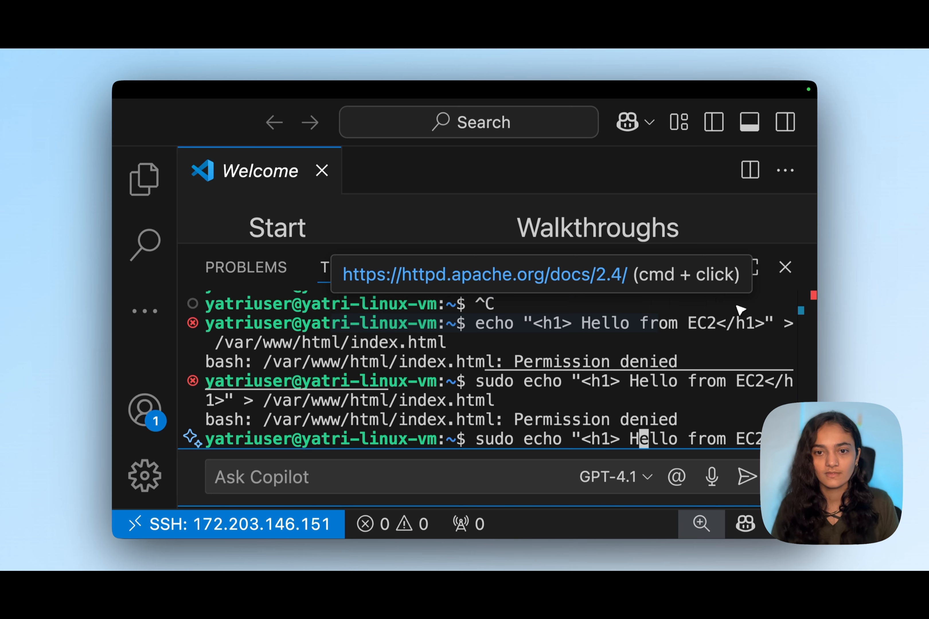
pyautogui.press('Left')
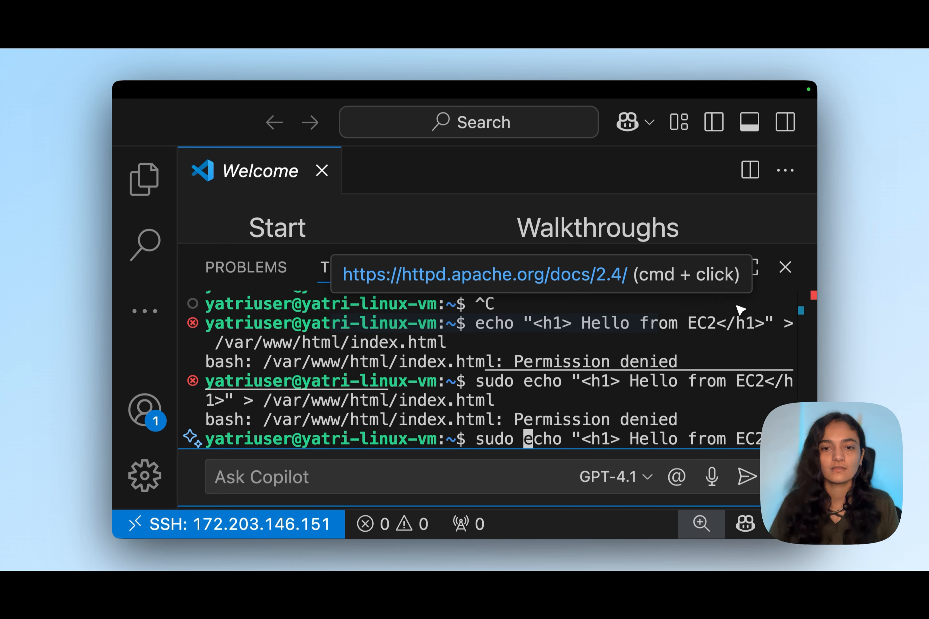
pyautogui.press('BackSpace')
pyautogui.press('BackSpace')
pyautogui.press('BackSpace')
pyautogui.press('BackSpace')
pyautogui.press('BackSpace')
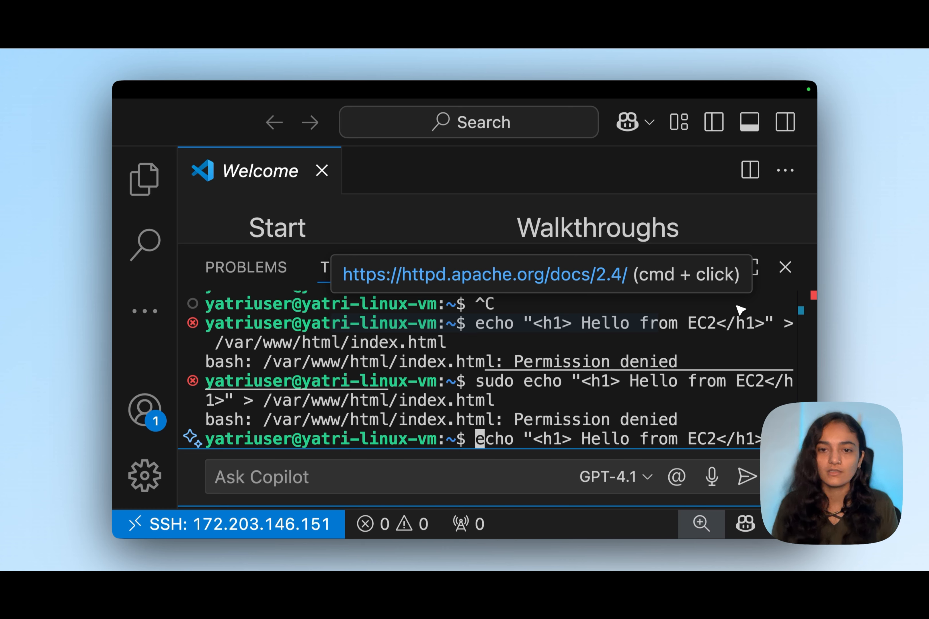
# Check the edited echo command through to its end and run it with > sudo tee /var/www/html/index.html after the heading text.
pyautogui.press('Right')
pyautogui.press('Right')
pyautogui.press('Right')
pyautogui.press('Right')
pyautogui.press('Right')
pyautogui.press('Right')
pyautogui.press('Right')
pyautogui.press('Right')
pyautogui.press('Right')
pyautogui.press('Right')
pyautogui.press('Right')
pyautogui.press('Right')
pyautogui.press('Right')
pyautogui.press('Right')
pyautogui.press('Right')
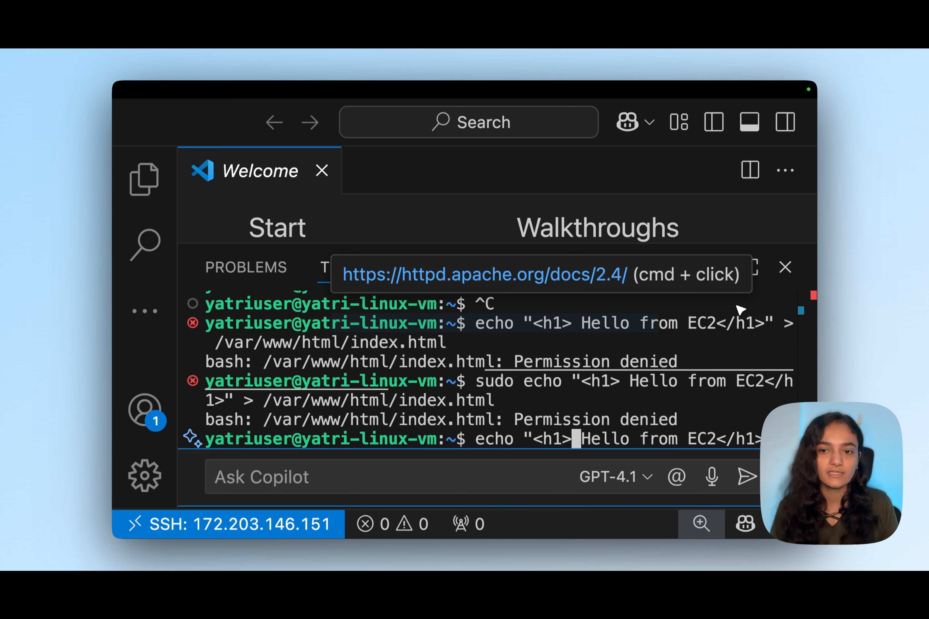
pyautogui.press('Right')
pyautogui.press('Right')
pyautogui.press('Right')
pyautogui.press('Right')
pyautogui.press('Right')
pyautogui.press('Right')
pyautogui.press('Right')
pyautogui.press('Right')
pyautogui.press('Right')
pyautogui.press('Right')
pyautogui.press('Right')
pyautogui.press('Right')
pyautogui.press('Right')
pyautogui.press('Right')
pyautogui.press('Right')
pyautogui.press('Right')
pyautogui.press('Right')
pyautogui.press('Right')
pyautogui.press('Right')
pyautogui.press('Right')
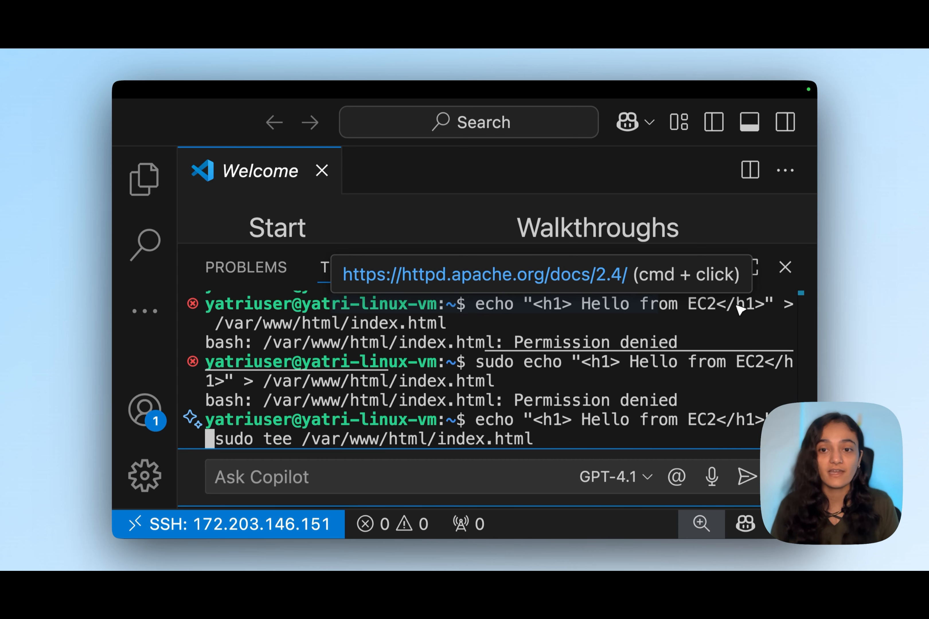
pyautogui.press('Right')
pyautogui.press('Right')
pyautogui.press('Right')
pyautogui.press('Right')
pyautogui.press('Right')
pyautogui.press('Right')
pyautogui.press('Right')
pyautogui.press('Right')
pyautogui.press('Right')
pyautogui.press('Right')
pyautogui.press('Right')
pyautogui.press('Right')
pyautogui.press('Right')
pyautogui.press('Right')
pyautogui.press('Right')
pyautogui.press('Right')
pyautogui.press('Right')
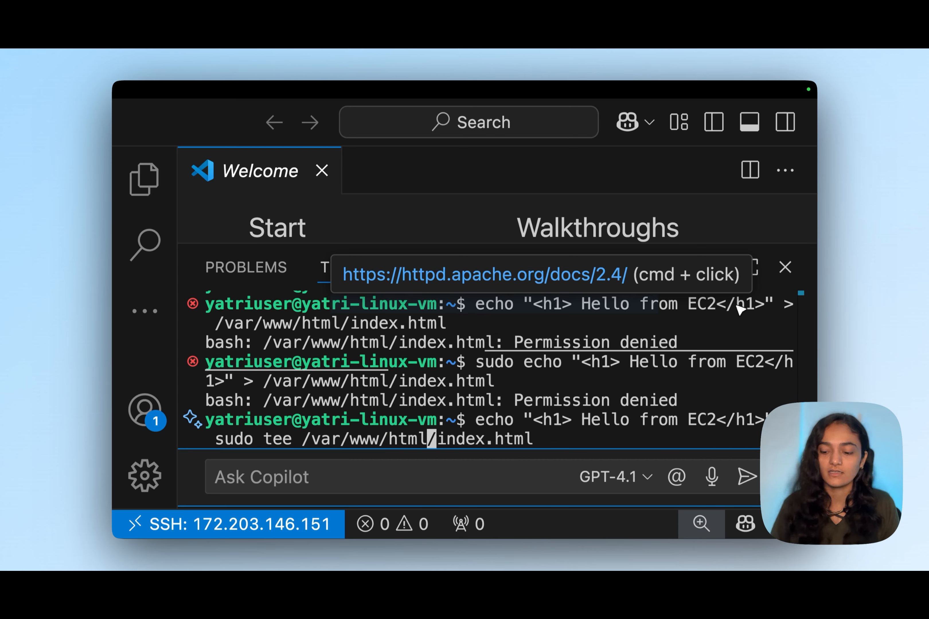
pyautogui.press('Return')
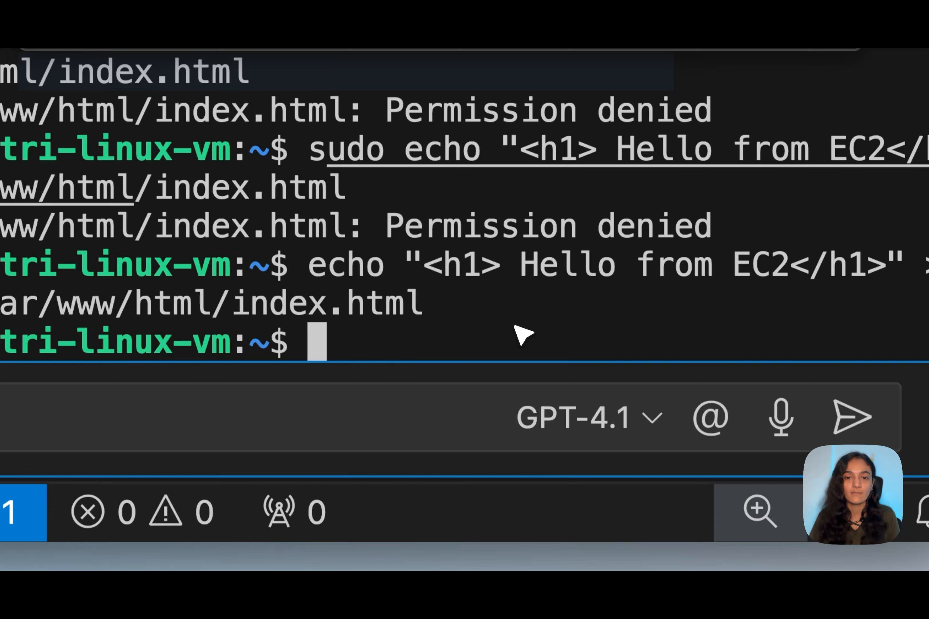
pyautogui.click(517, 326)
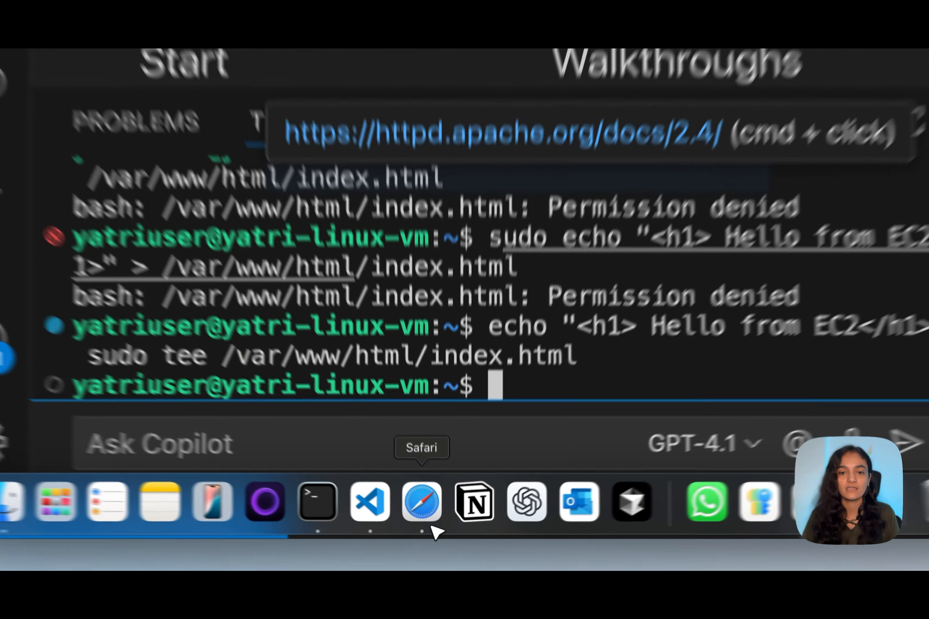
pyautogui.click(433, 528)
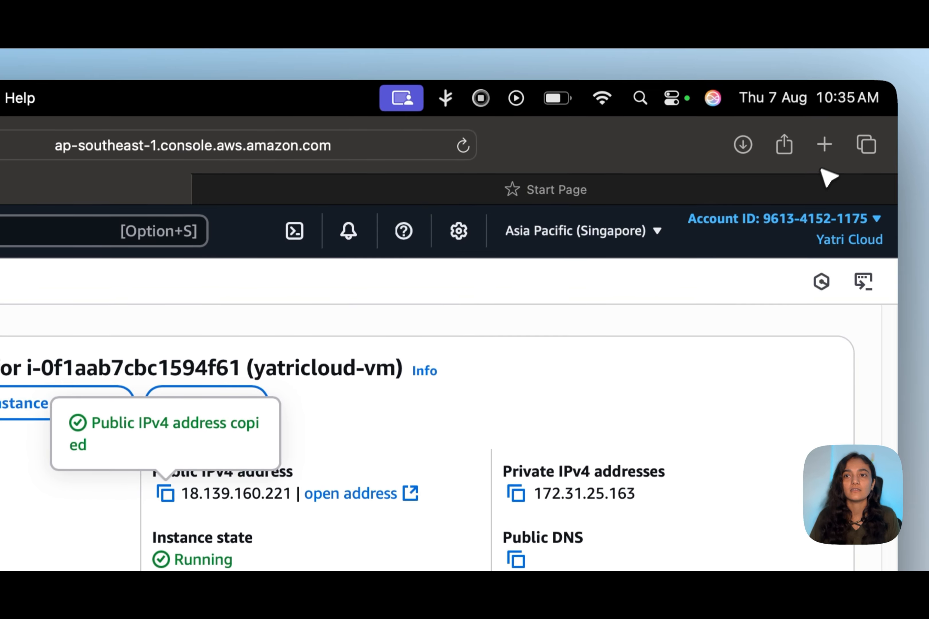
pyautogui.click(824, 146)
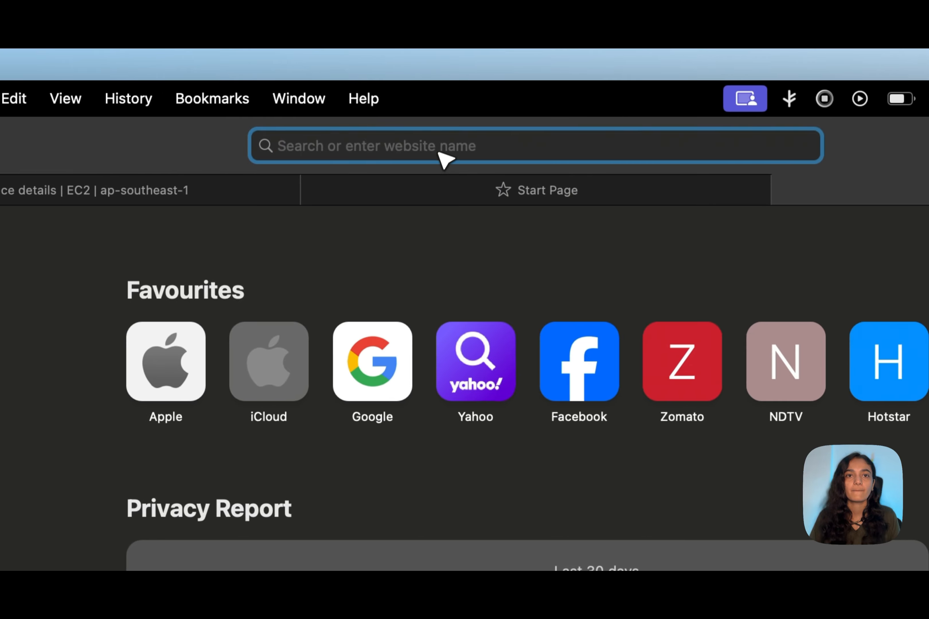
pyautogui.write('https')
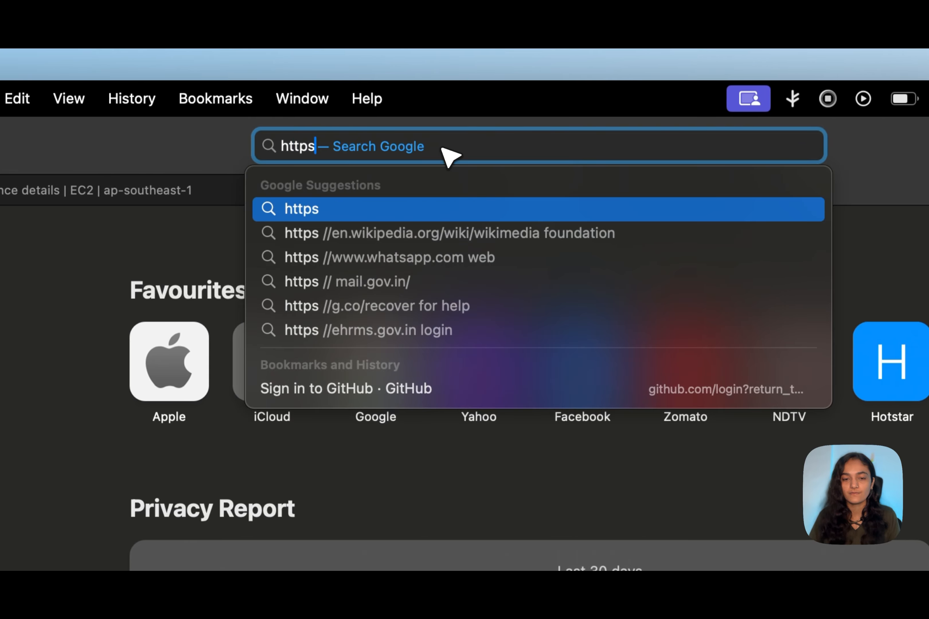
pyautogui.write('://172.203.146.151')
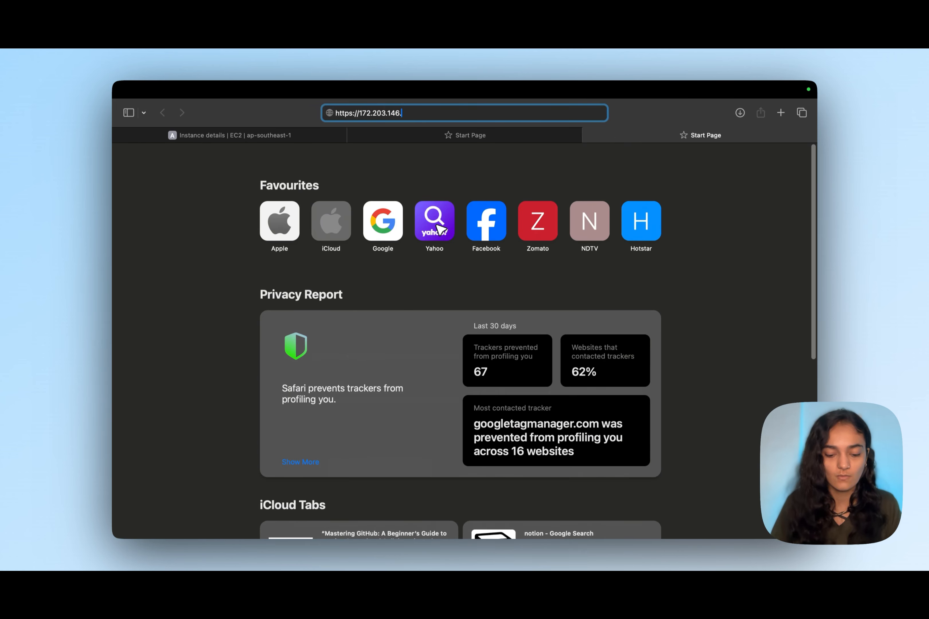
pyautogui.press('Return')
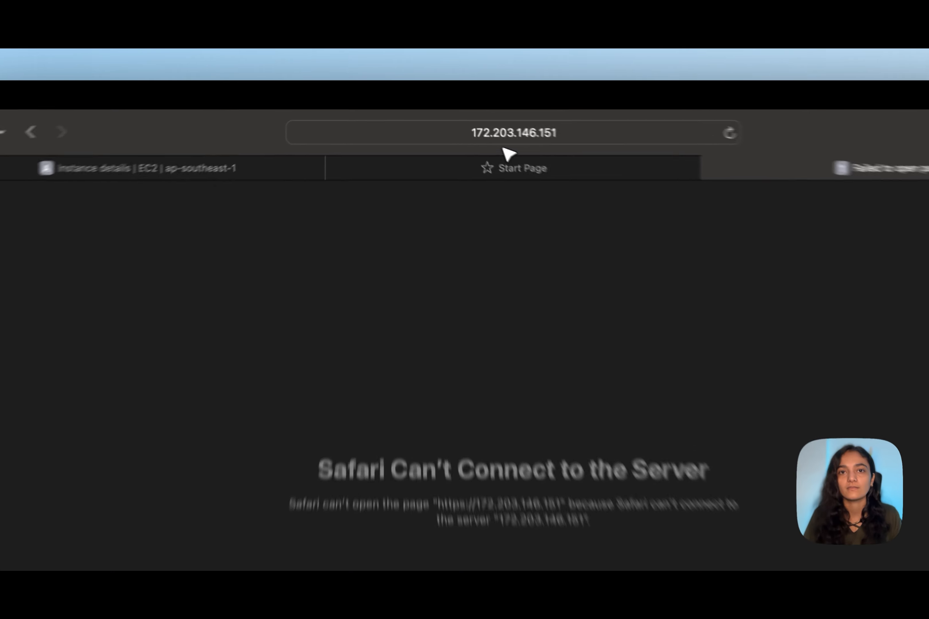
# Remove the s from https in the 172.203.146.151 address and load the page over HTTP.
pyautogui.click(434, 116)
pyautogui.click(367, 112)
pyautogui.press('Left')
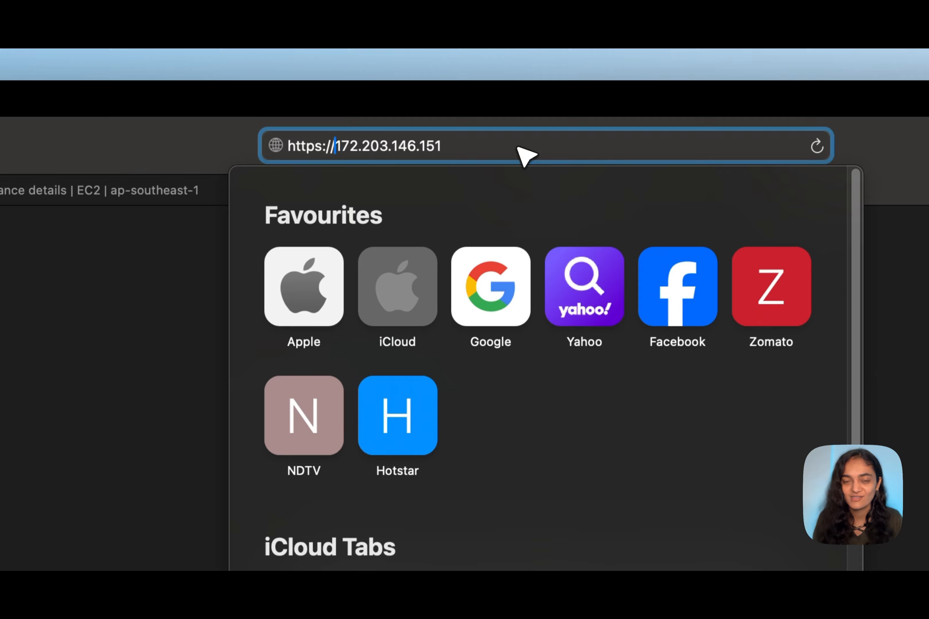
pyautogui.press('BackSpace')
pyautogui.press('Return')
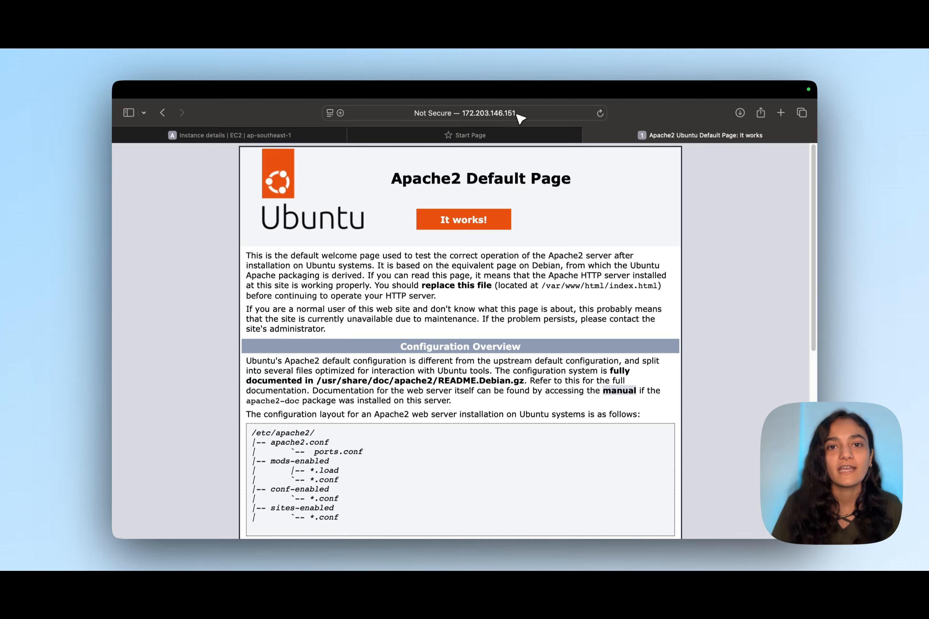
# Highlight the Apache2 Default Page heading on the loaded page and clear the selection.
pyautogui.moveTo(392, 179); pyautogui.dragTo(521, 182)
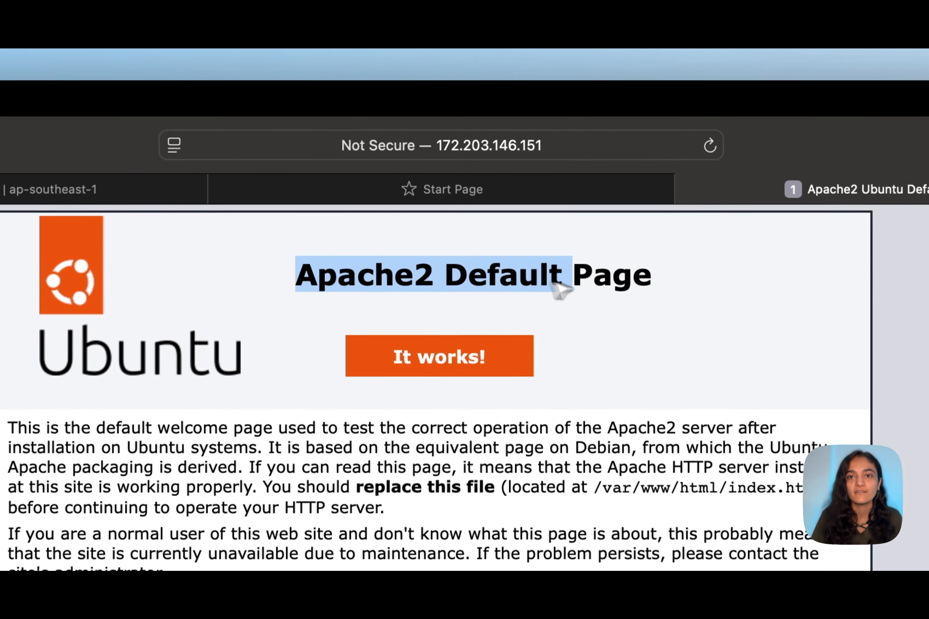
pyautogui.moveTo(561, 288); pyautogui.dragTo(653, 290)
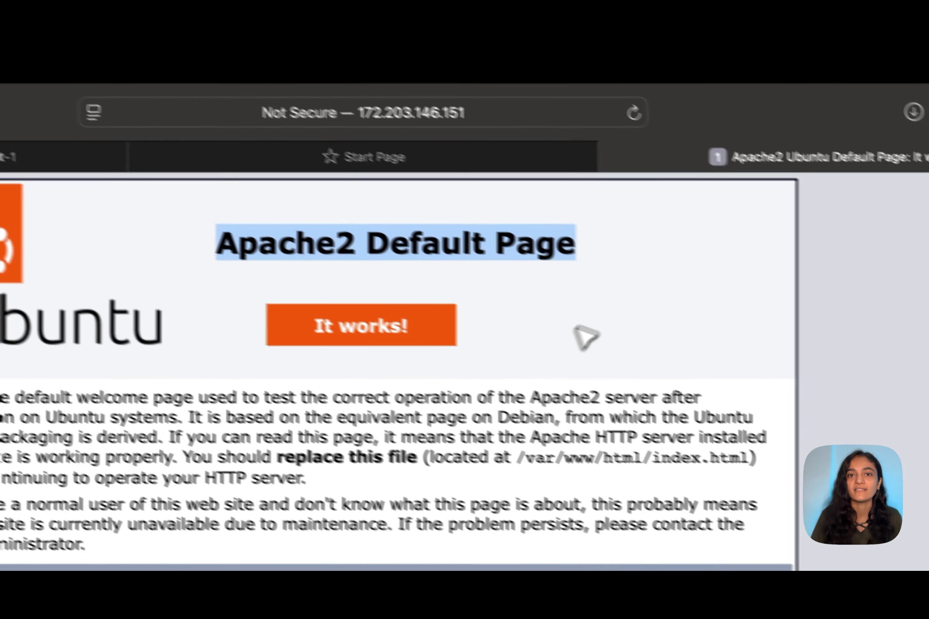
pyautogui.click(643, 452)
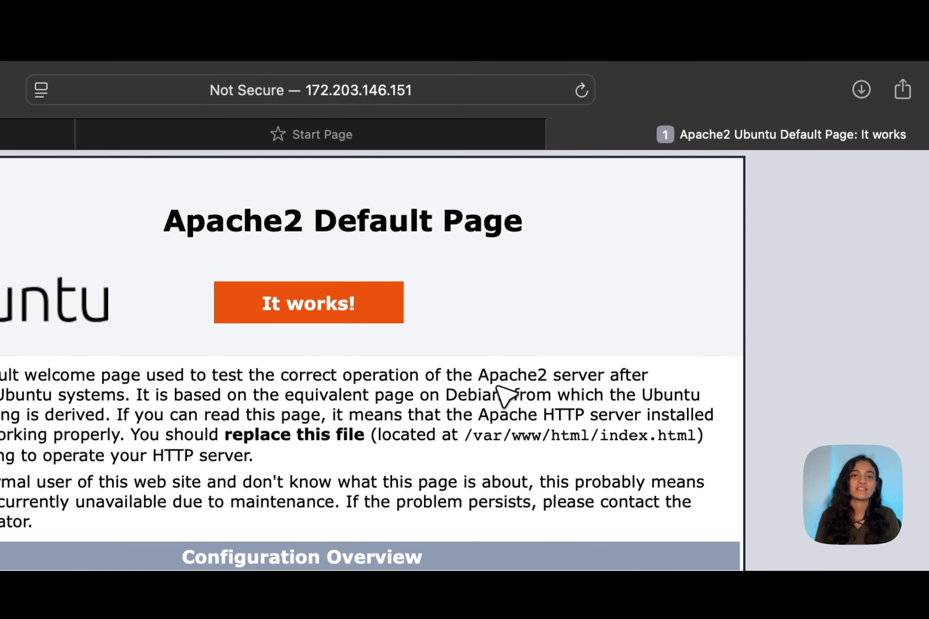